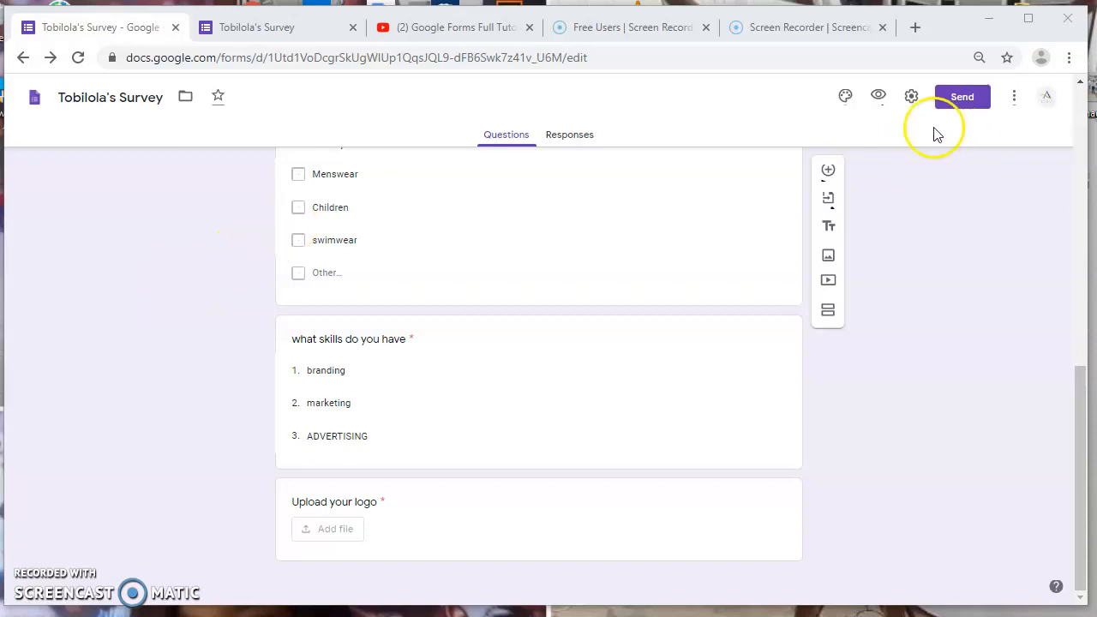
Add a new blank question to the survey form
{"action": "left_click", "coordinate": [827, 172]}
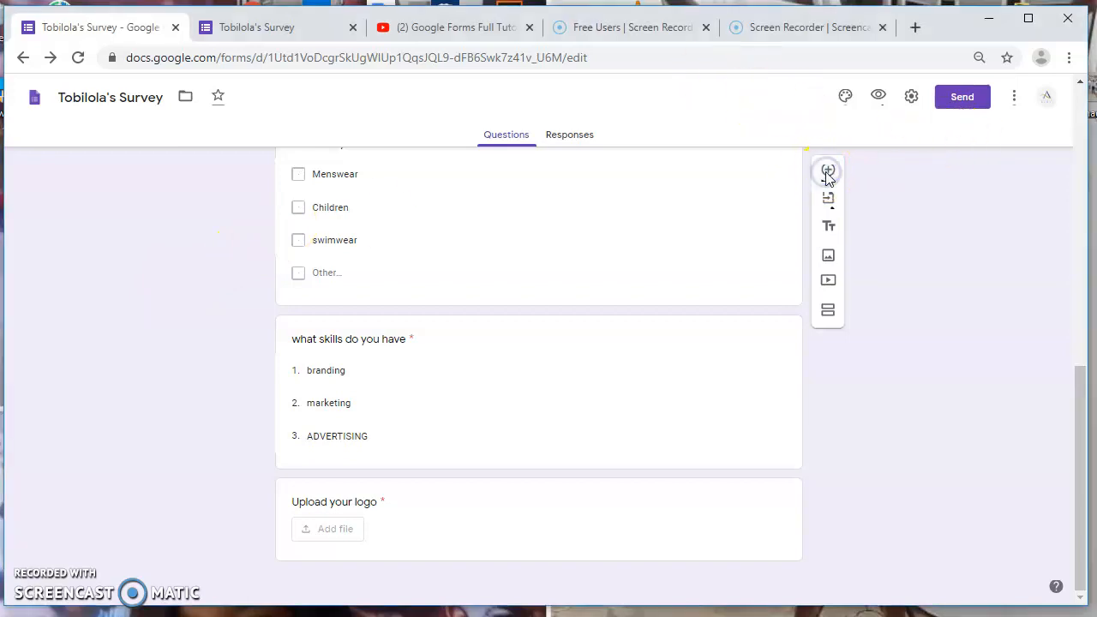
{"action": "scroll", "coordinate": [827, 175], "scroll_direction": "up", "scroll_amount": 1}
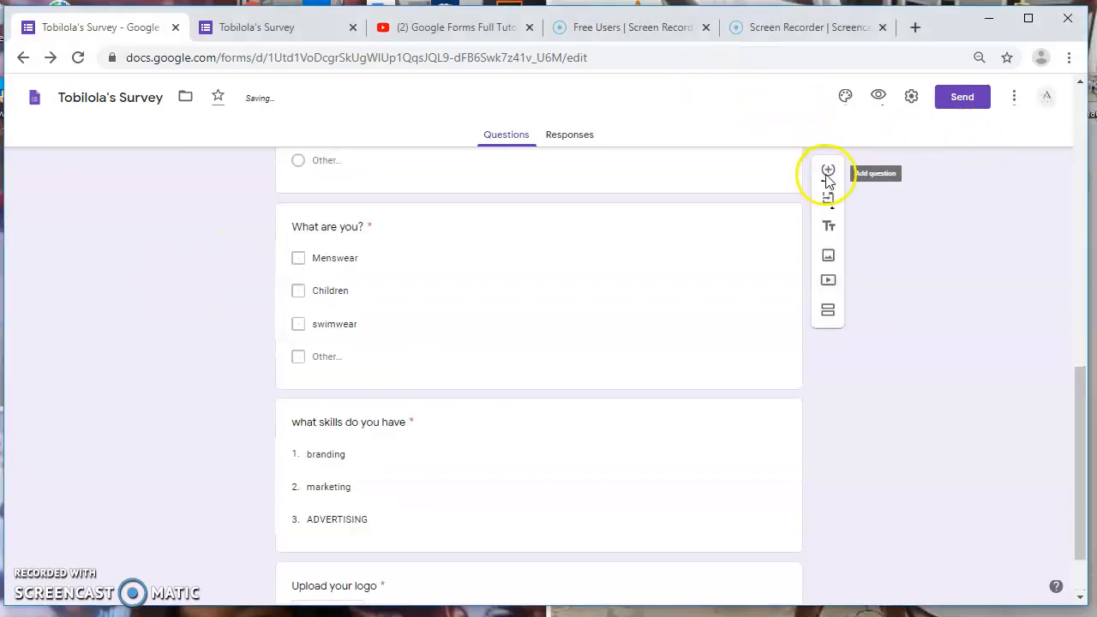
{"action": "left_click_drag", "start_coordinate": [1079, 421], "coordinate": [1079, 232]}
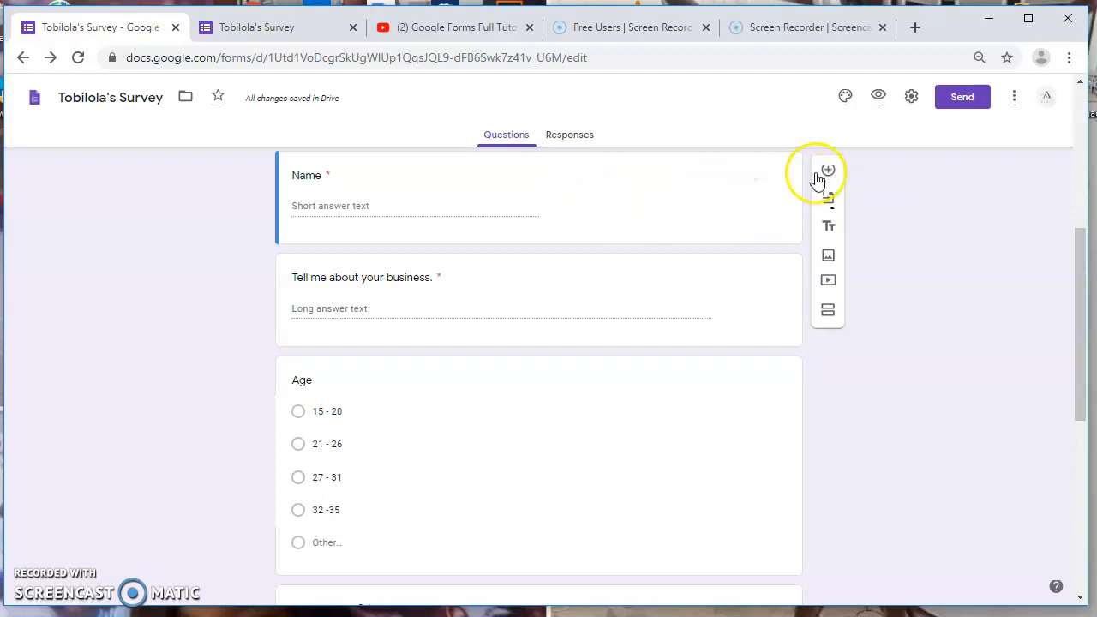
{"action": "left_click_drag", "start_coordinate": [1086, 352], "coordinate": [1085, 548]}
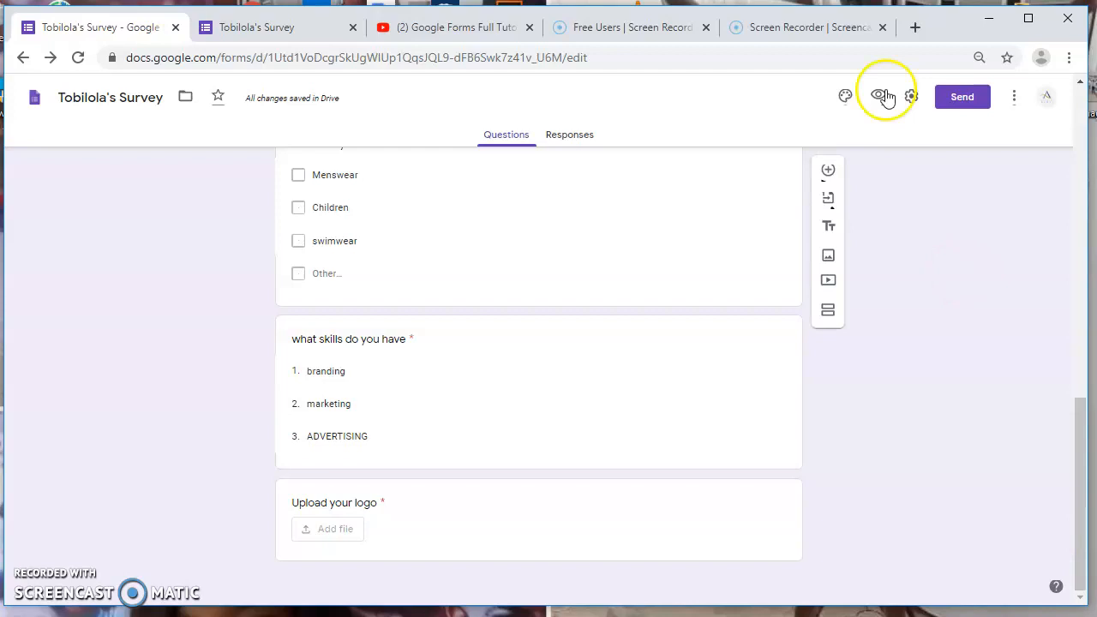
{"action": "left_click", "coordinate": [826, 172]}
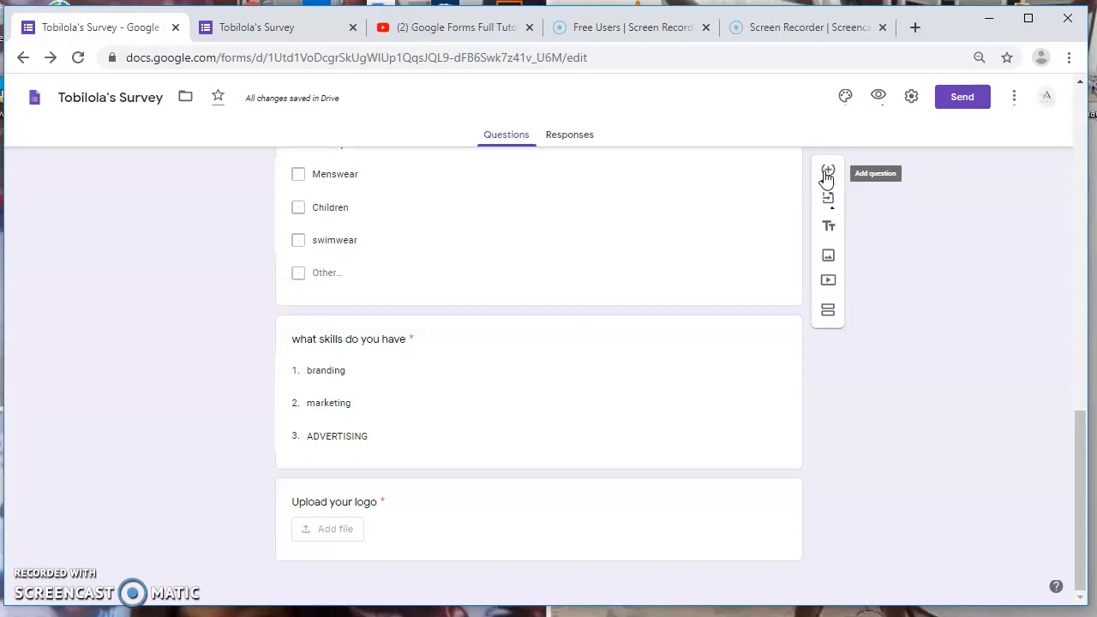
{"action": "left_click", "coordinate": [1078, 413]}
{"action": "left_click_drag", "start_coordinate": [1078, 414], "coordinate": [1082, 190]}
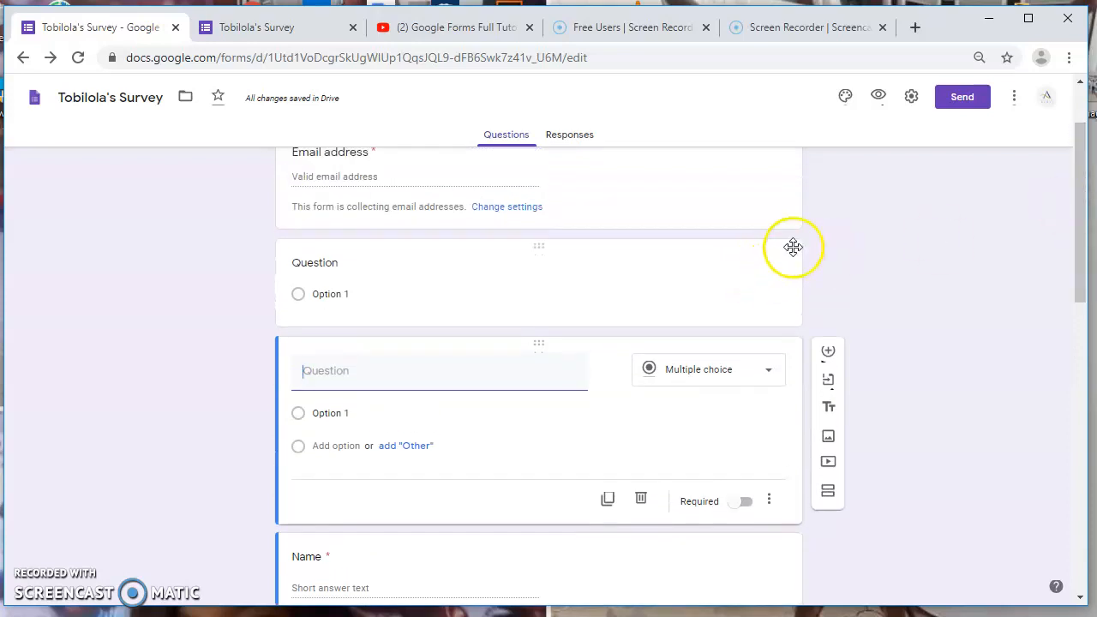
{"action": "left_click", "coordinate": [707, 274]}
{"action": "left_click", "coordinate": [706, 275]}
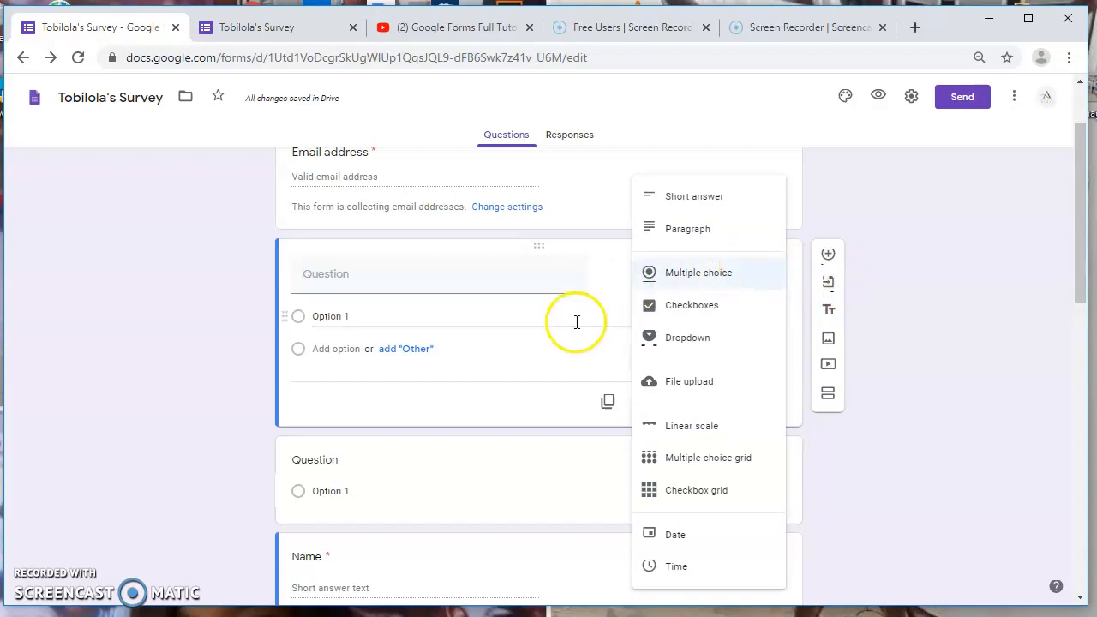
{"action": "left_click", "coordinate": [576, 322]}
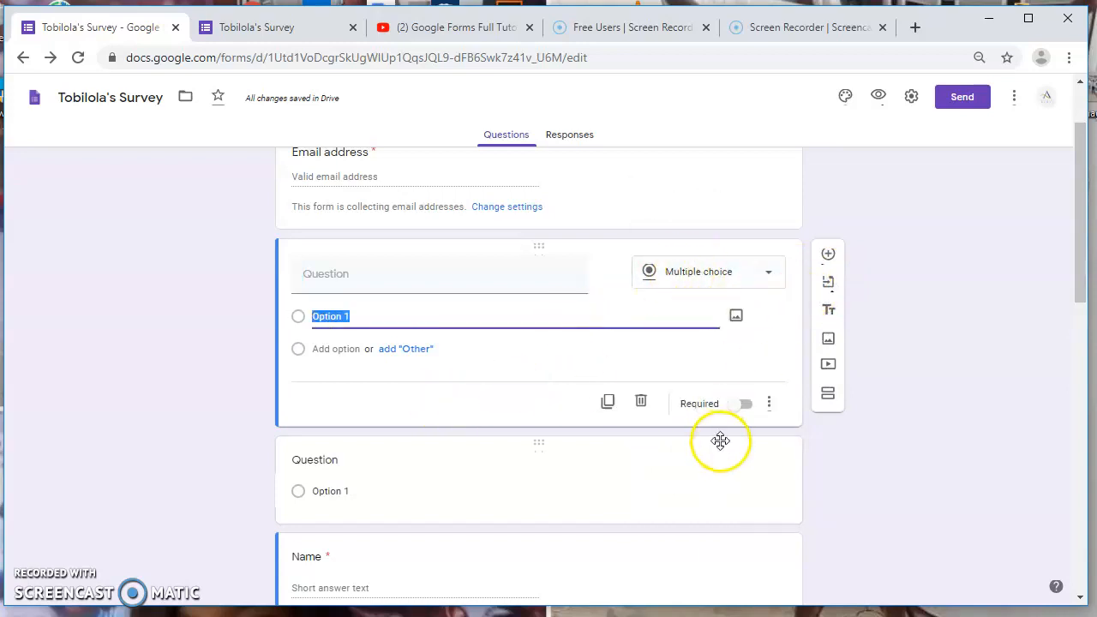
{"action": "left_click", "coordinate": [640, 403]}
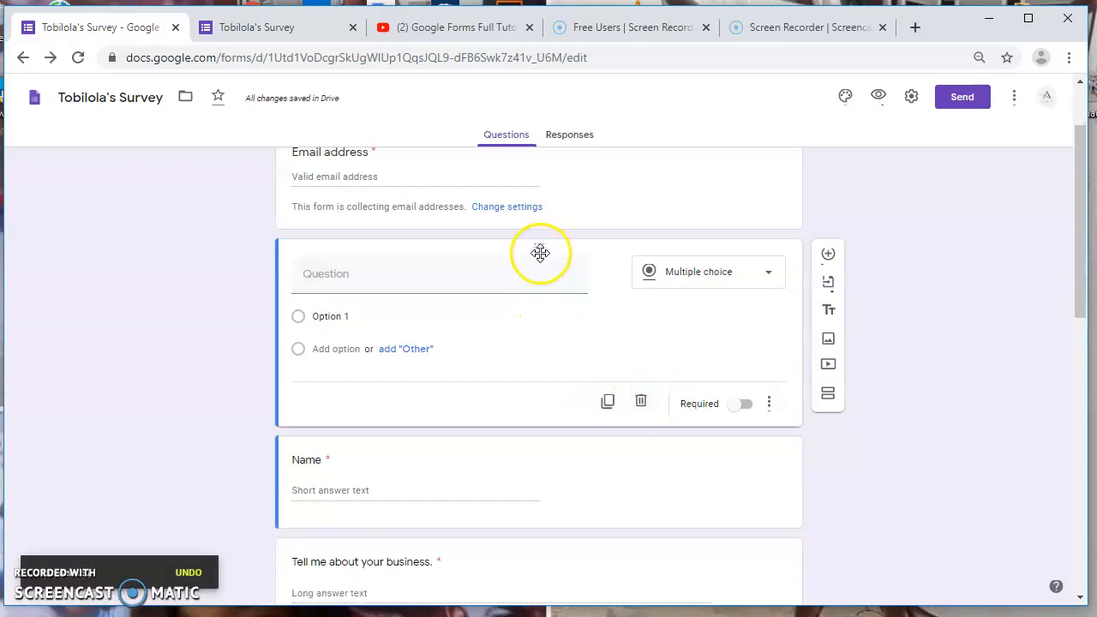
Move the blank question to the end of the form, below "Upload your logo"
{"action": "left_click_drag", "start_coordinate": [541, 249], "coordinate": [573, 328]}
{"action": "left_click_drag", "start_coordinate": [574, 242], "coordinate": [557, 299]}
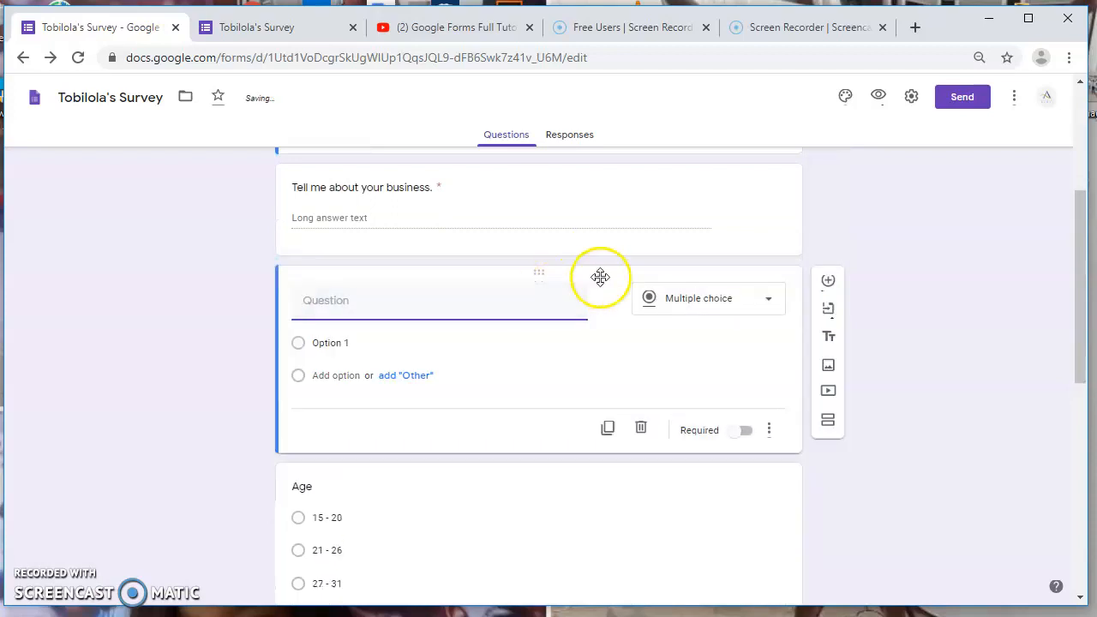
{"action": "left_click_drag", "start_coordinate": [570, 280], "coordinate": [648, 610]}
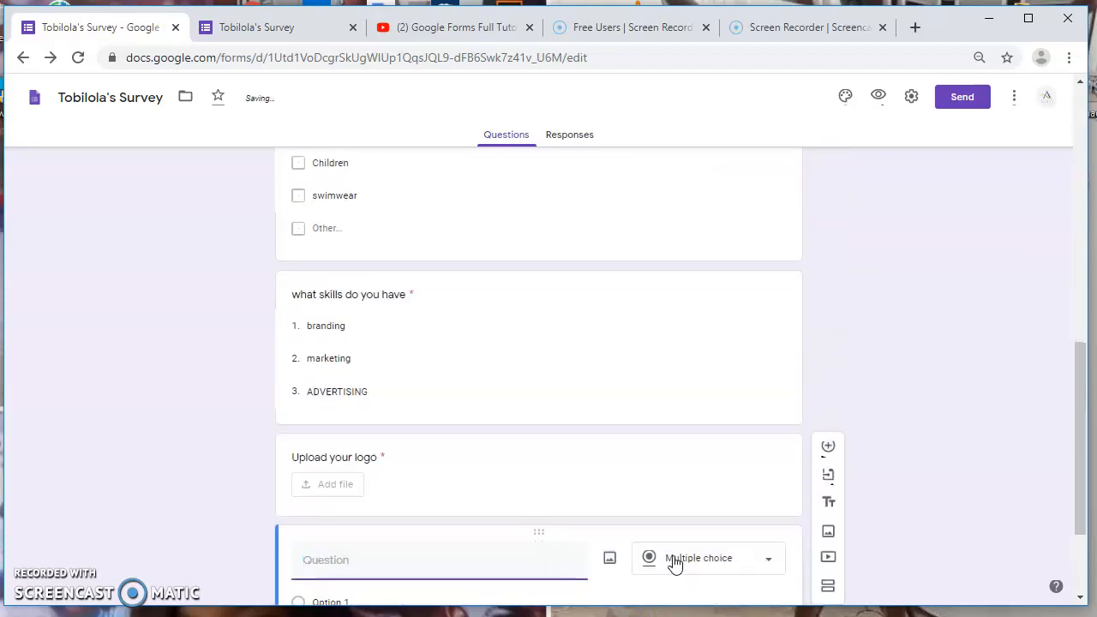
Change the blank question's type to Linear scale and set its range from 0 to 10
{"action": "left_click_drag", "start_coordinate": [1084, 452], "coordinate": [1090, 558]}
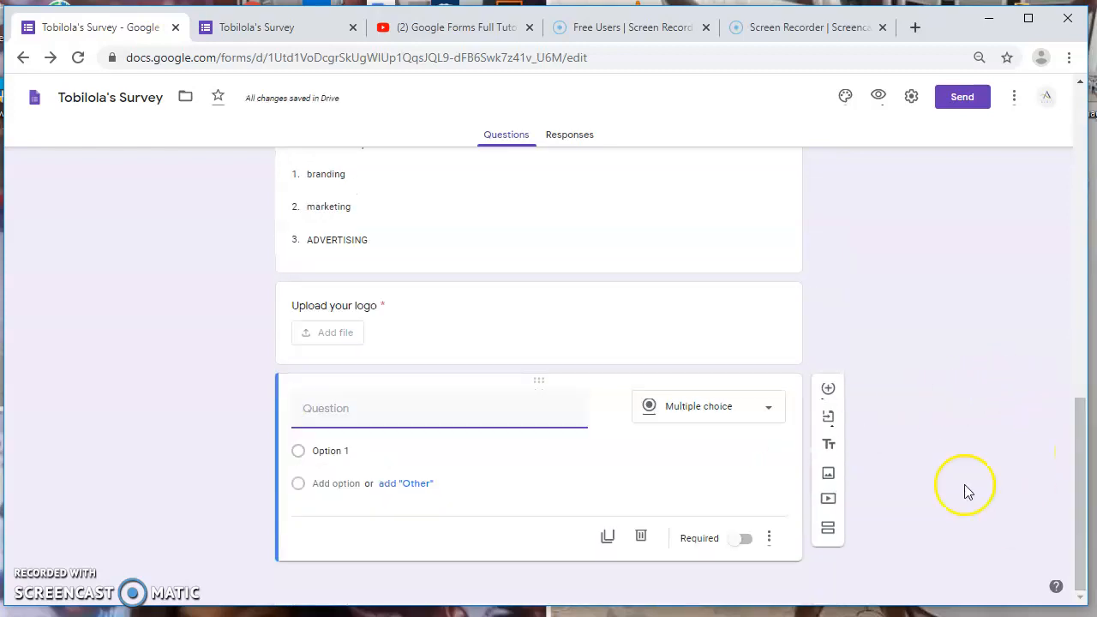
{"action": "left_click", "coordinate": [774, 418]}
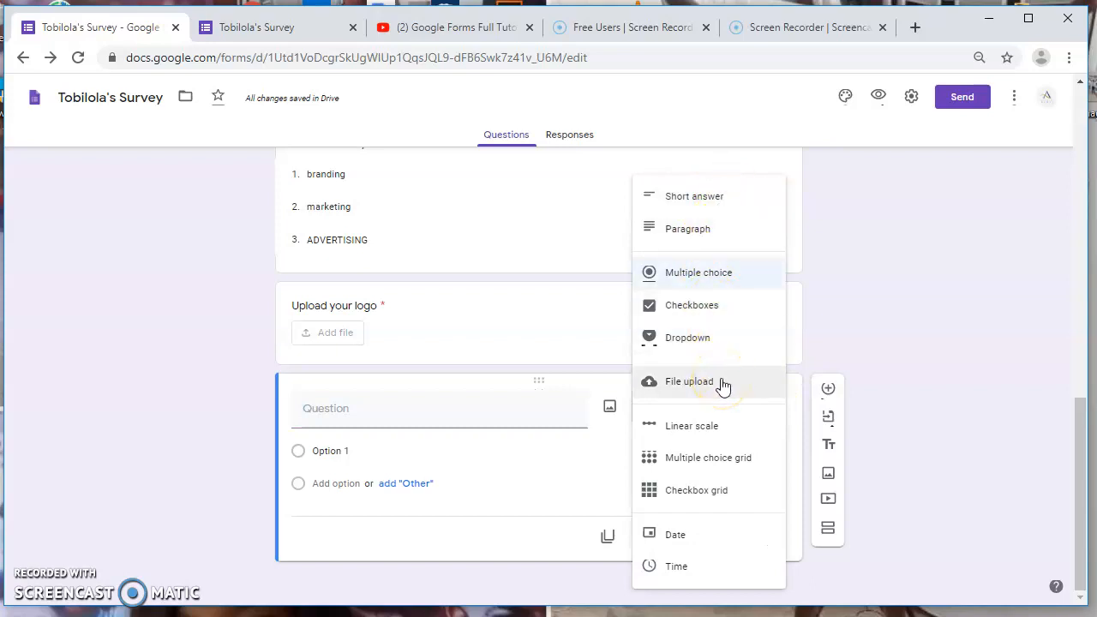
{"action": "left_click", "coordinate": [721, 426]}
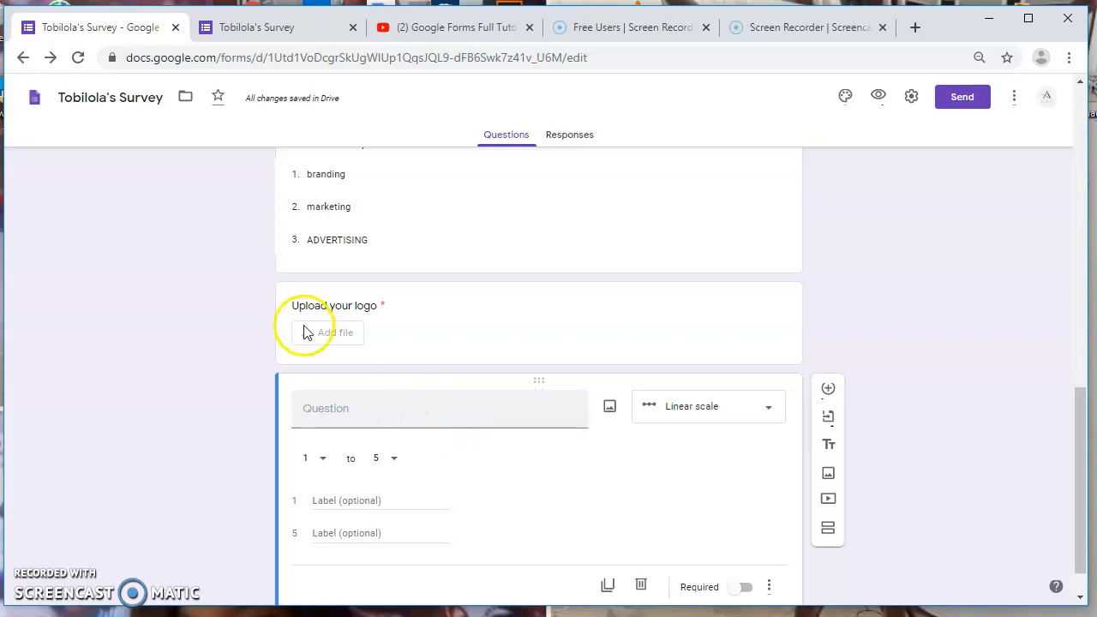
{"action": "left_click", "coordinate": [321, 458]}
{"action": "left_click", "coordinate": [318, 434]}
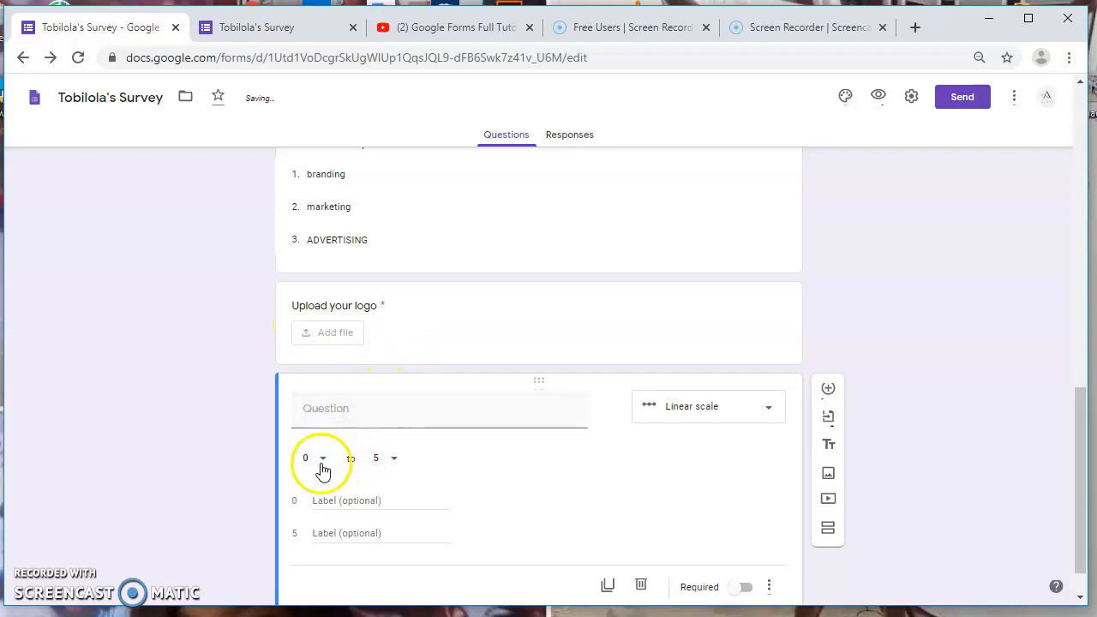
{"action": "left_click", "coordinate": [395, 460]}
{"action": "left_click", "coordinate": [397, 567]}
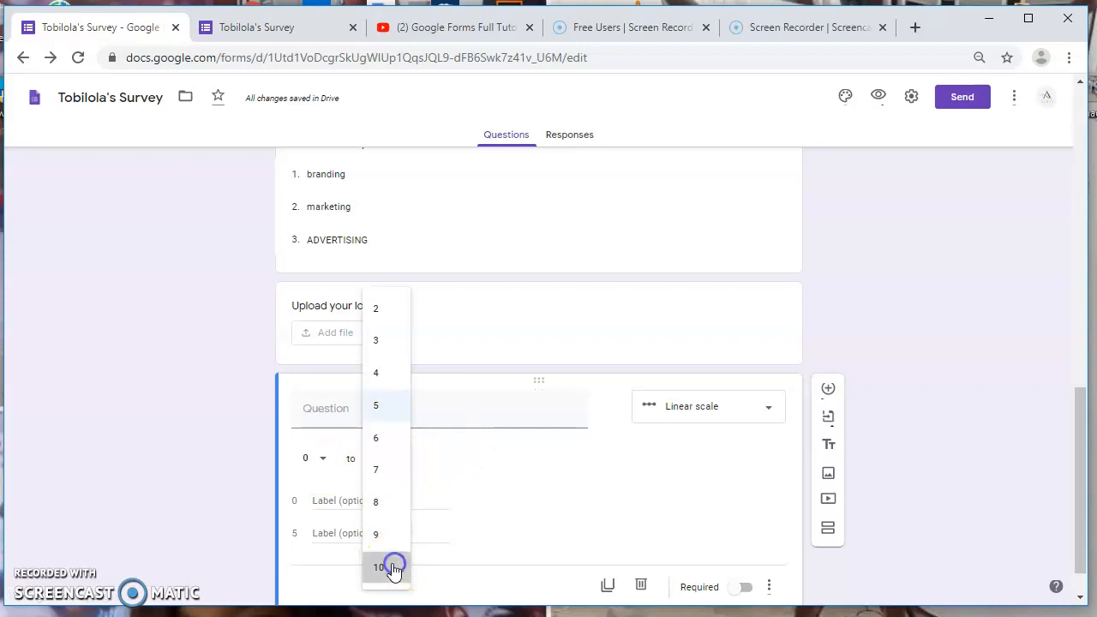
Label the scale's 0 end "Non existent" and its 10 end "Great"
{"action": "left_click", "coordinate": [337, 500]}
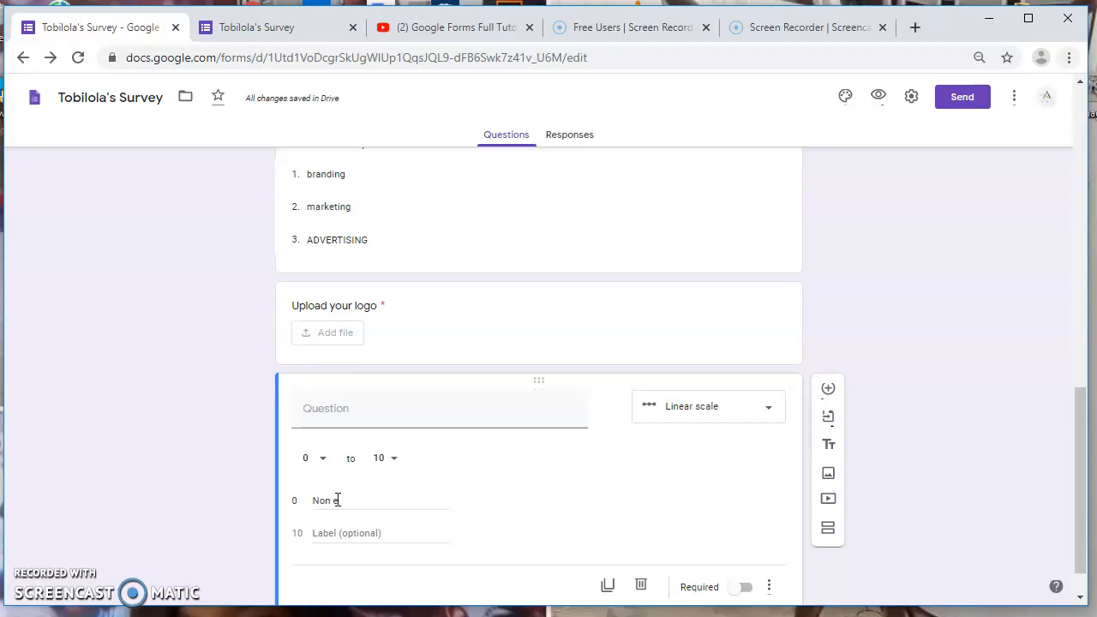
{"action": "left_click", "coordinate": [366, 495]}
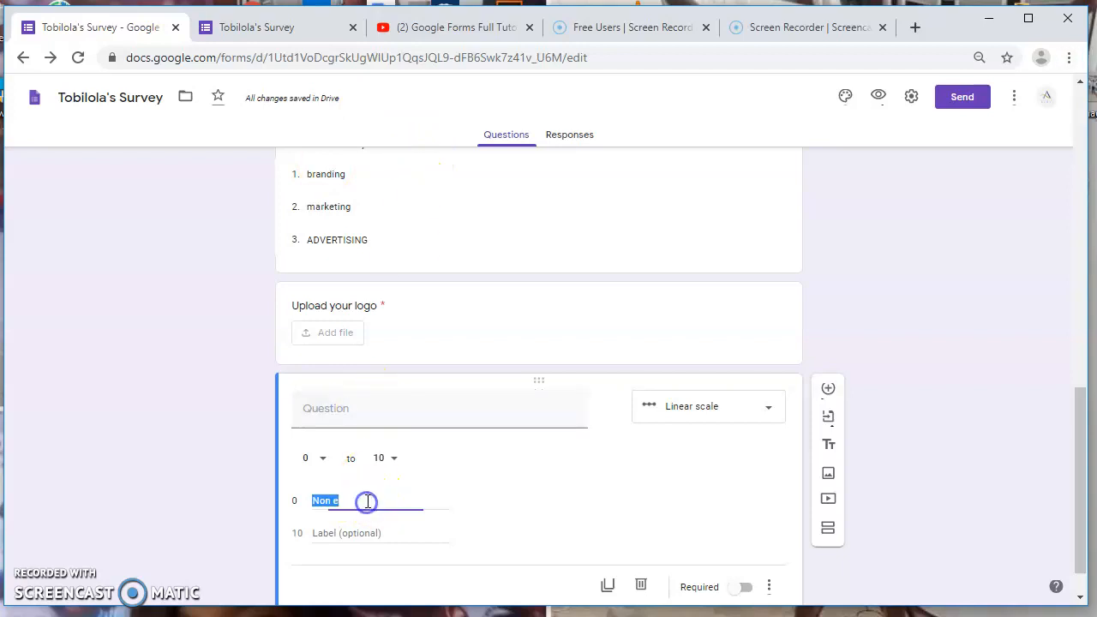
{"action": "left_click", "coordinate": [349, 514]}
{"action": "left_click", "coordinate": [345, 503]}
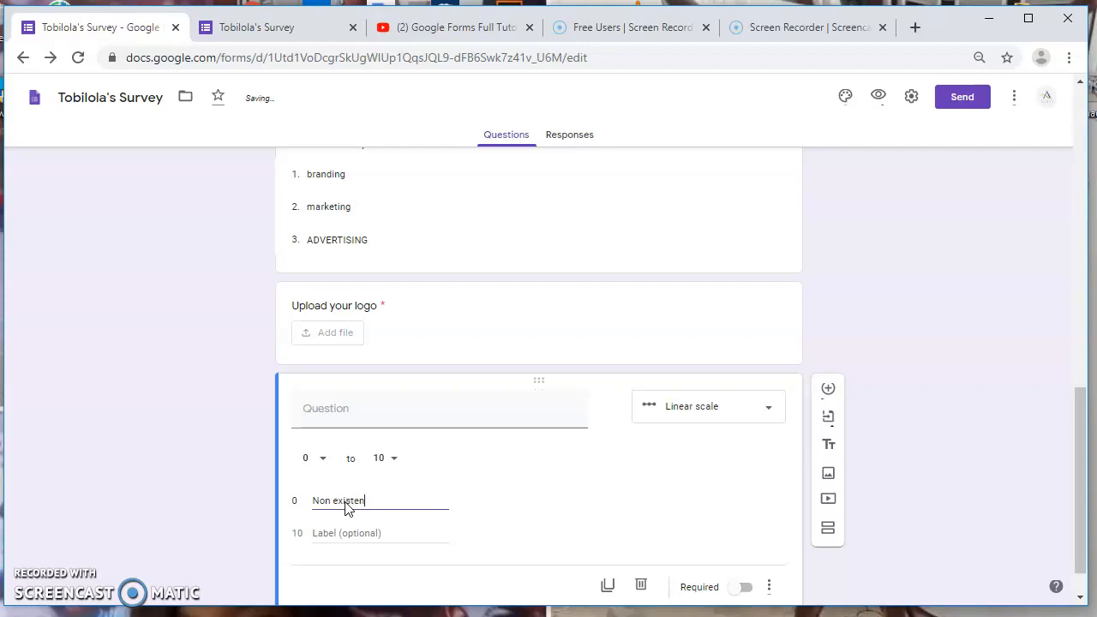
{"action": "left_click", "coordinate": [338, 531]}
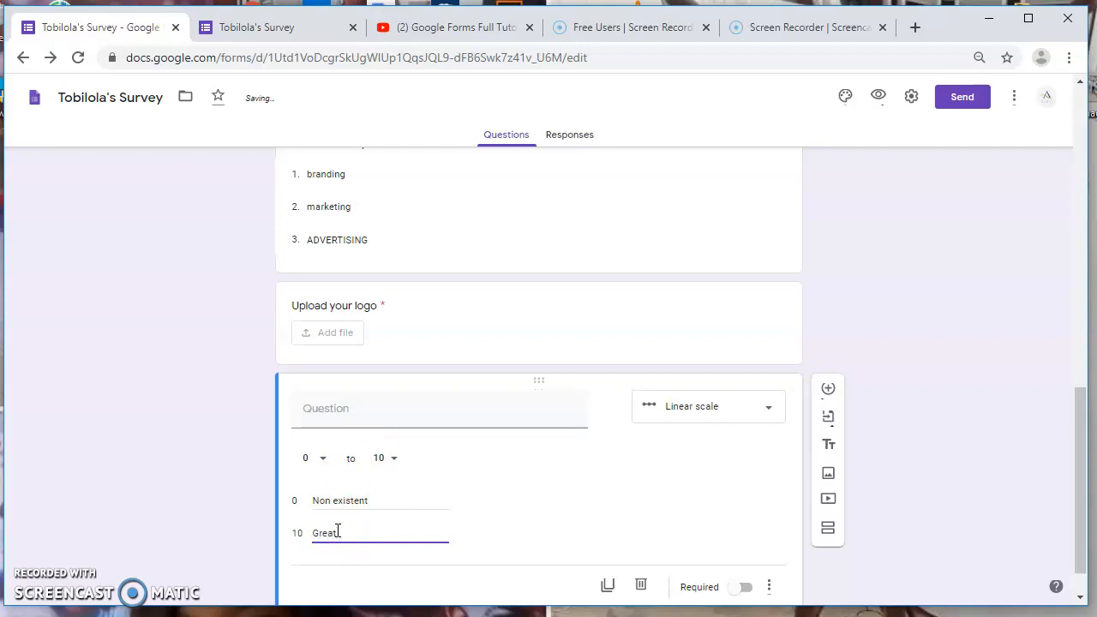
Title the linear scale question "How good are your pattern making skills?" and make it required
{"action": "left_click", "coordinate": [566, 402]}
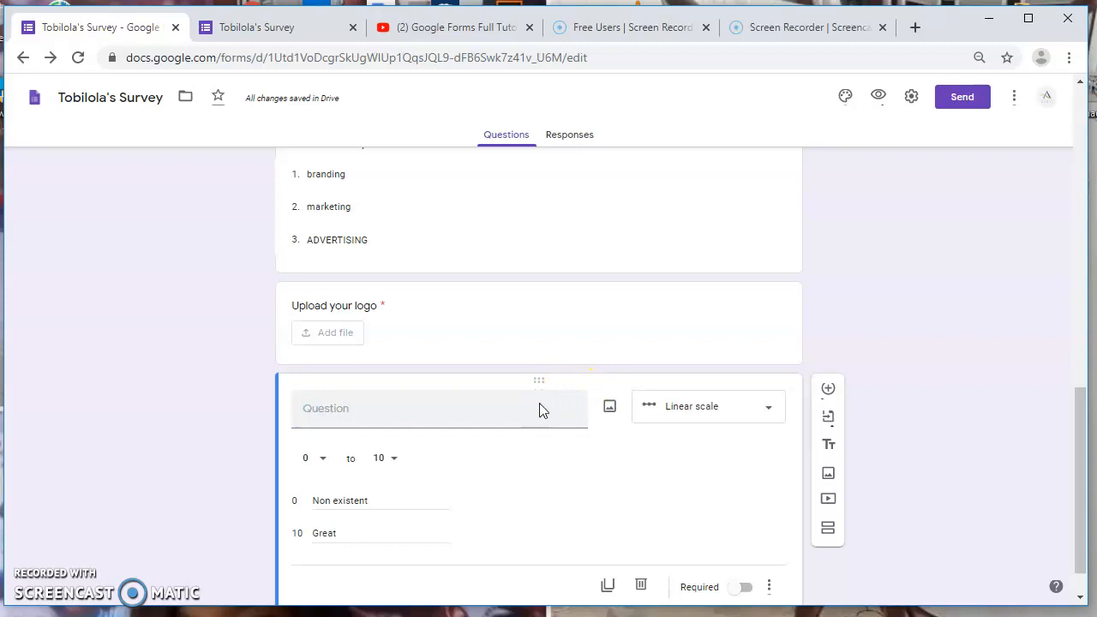
{"action": "scroll", "coordinate": [540, 410], "scroll_direction": "down", "scroll_amount": 1}
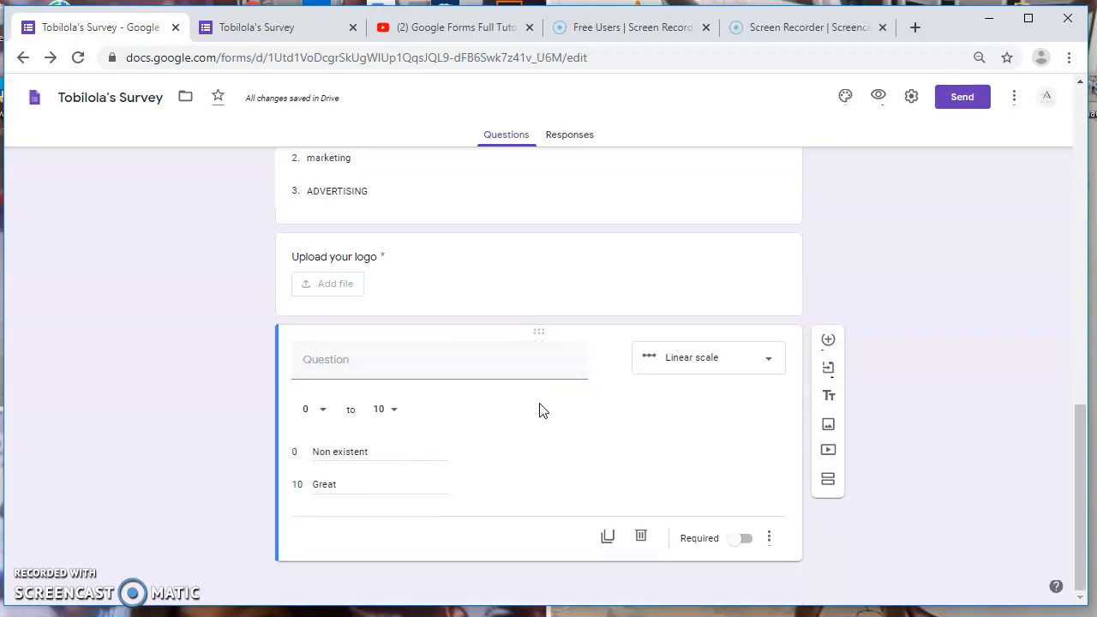
{"action": "left_click", "coordinate": [531, 370]}
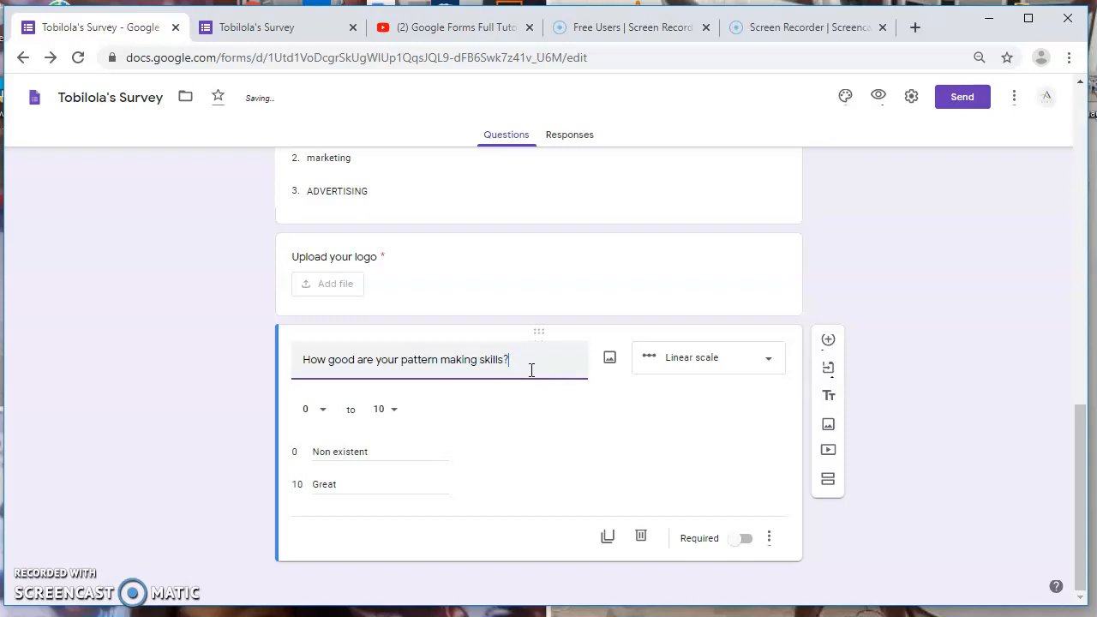
{"action": "left_click", "coordinate": [735, 542]}
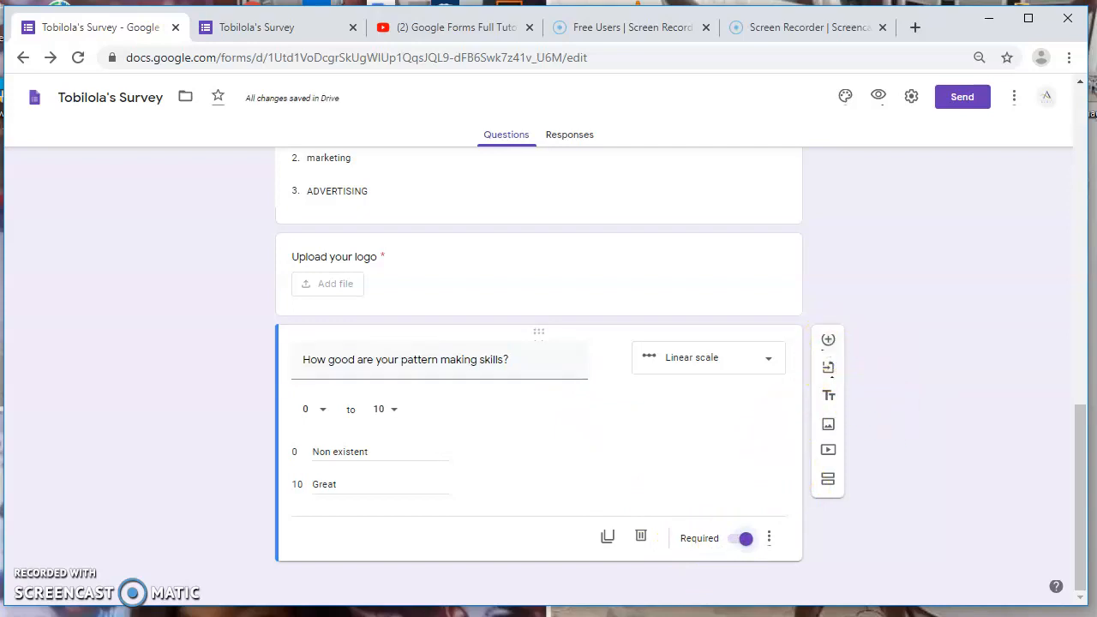
Add a question after the pattern making one and set its type to Multiple choice grid
{"action": "left_click", "coordinate": [831, 341]}
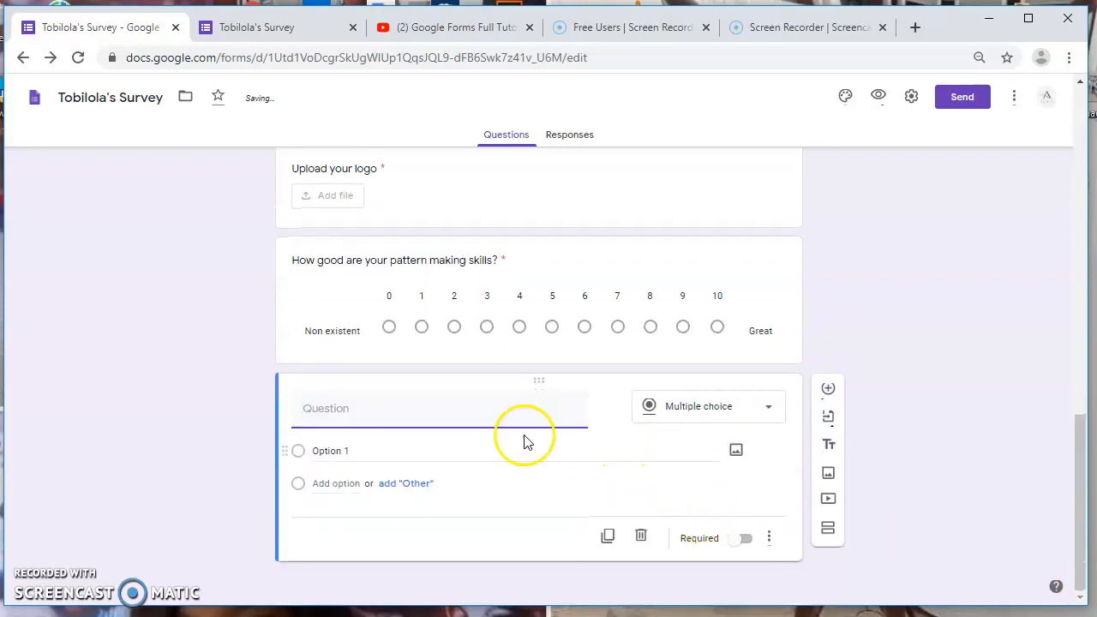
{"action": "left_click", "coordinate": [717, 416]}
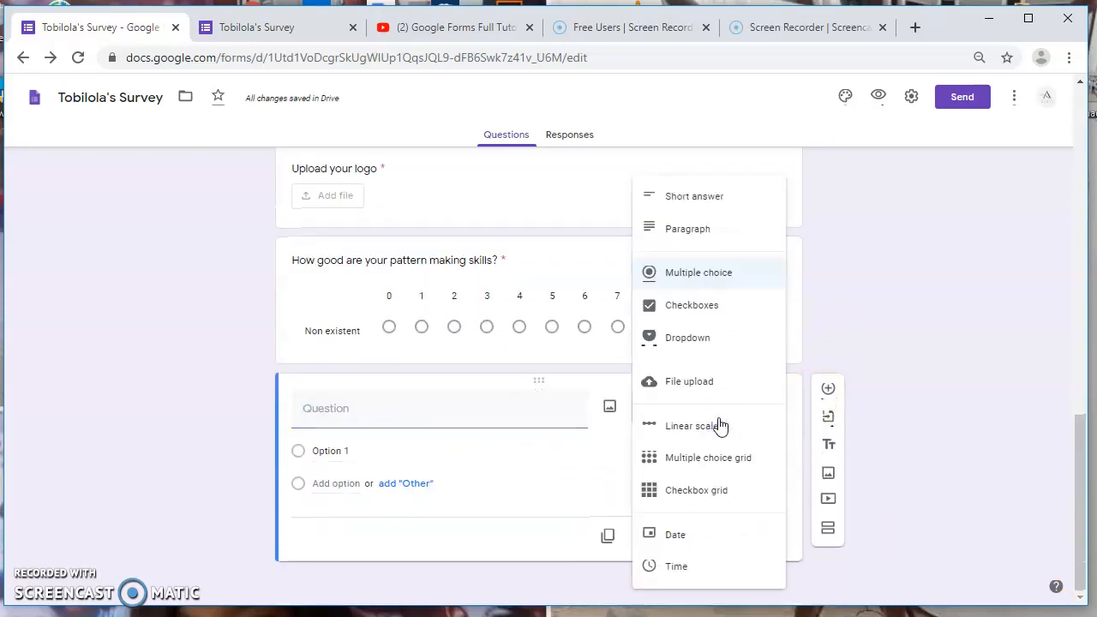
{"action": "left_click", "coordinate": [720, 469]}
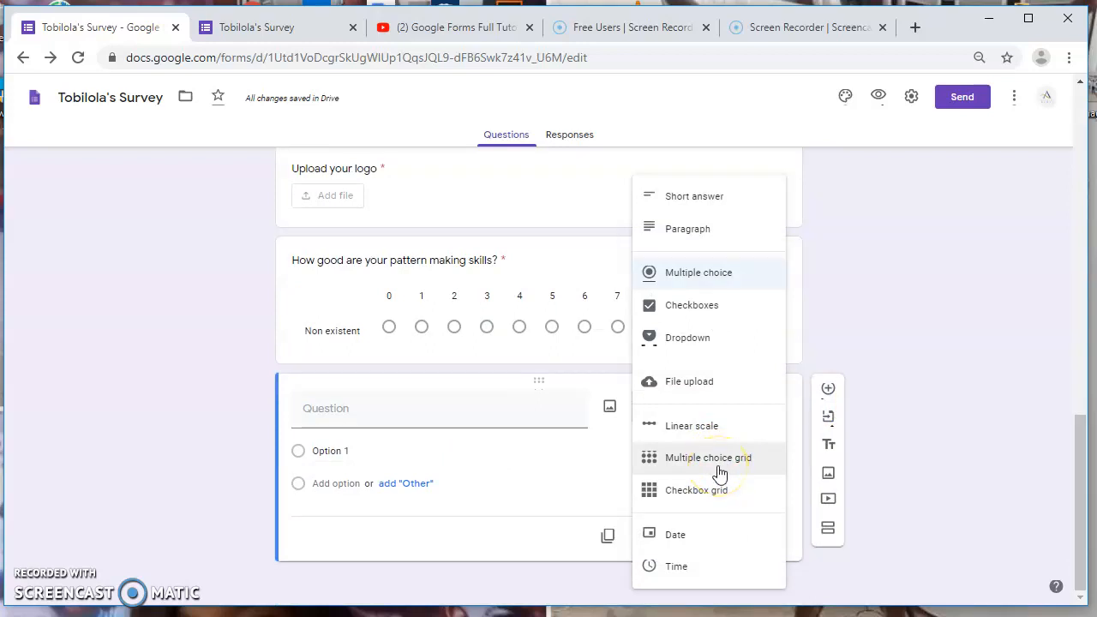
{"action": "left_click", "coordinate": [719, 471]}
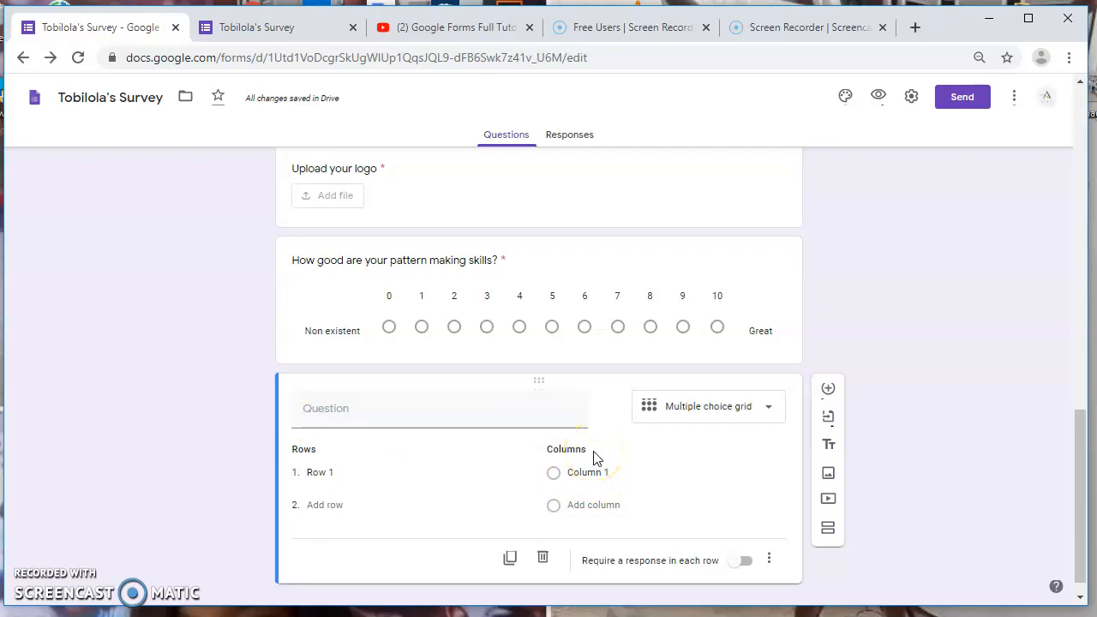
Title the multiple choice grid question "Rate your preffered social media skills"
{"action": "left_click", "coordinate": [391, 404]}
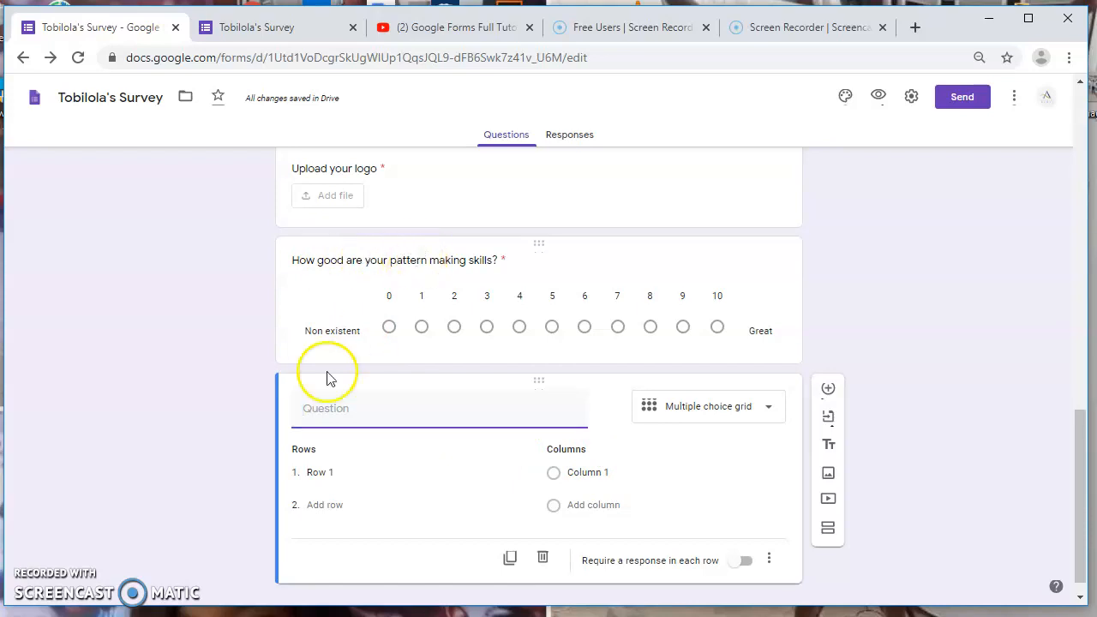
{"action": "left_click", "coordinate": [343, 408]}
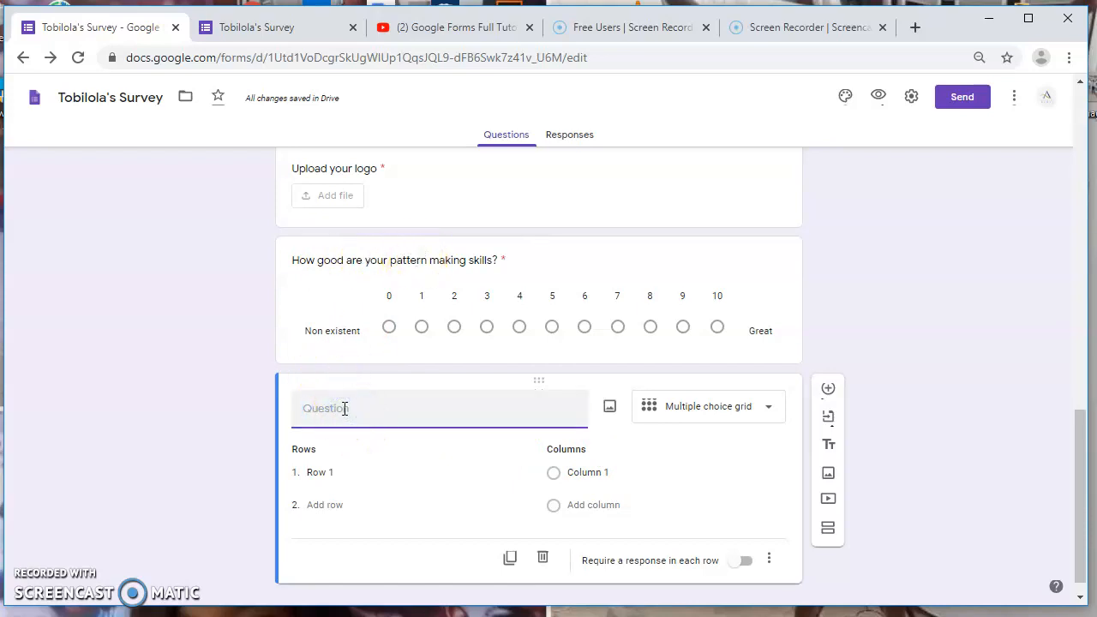
{"action": "left_click", "coordinate": [324, 416]}
{"action": "left_click", "coordinate": [341, 471]}
{"action": "left_click", "coordinate": [432, 412]}
{"action": "type", "text": "Ho"}
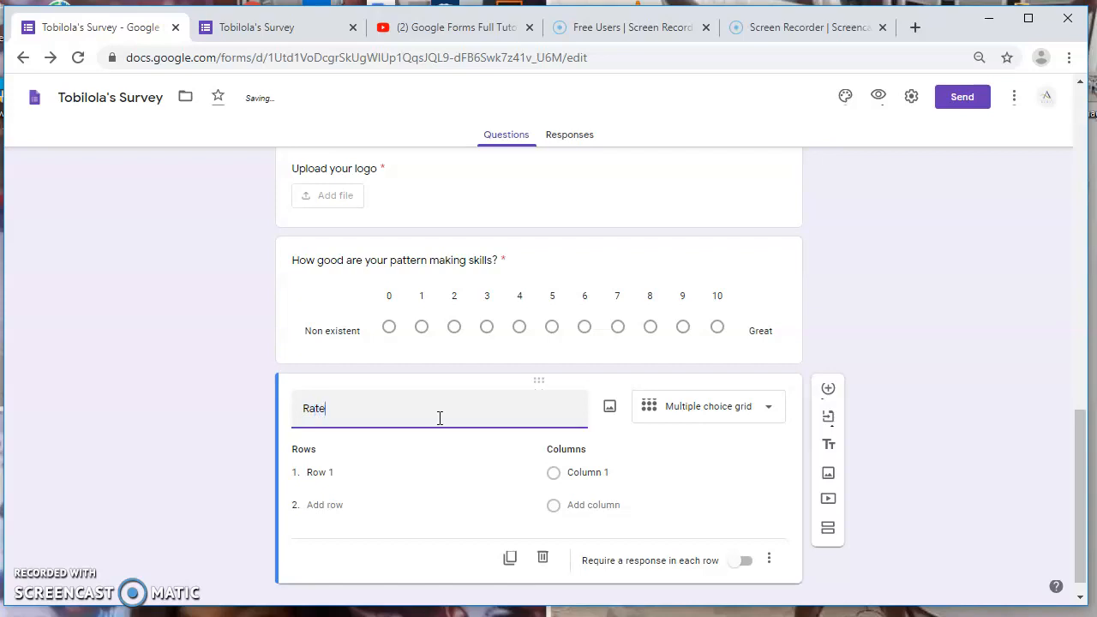
{"action": "type", "text": "Rate your so"}
{"action": "type", "text": "ed social med"}
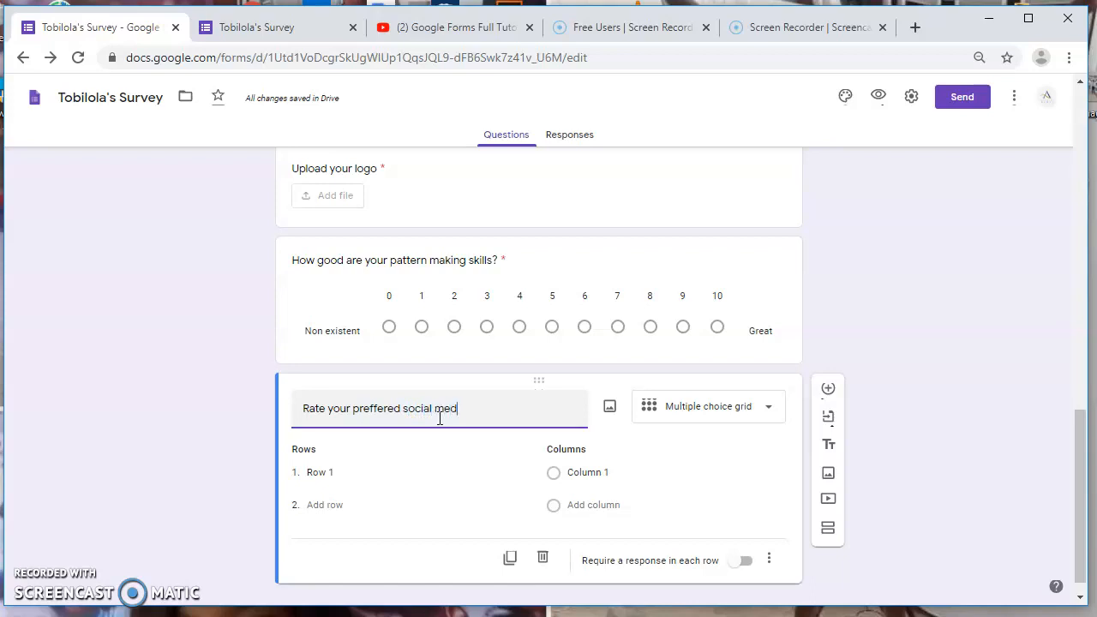
{"action": "type", "text": "skills"}
Fill the multiple choice grid's rows with Facebook, Twitter, Snapchat and Linked in
{"action": "left_click", "coordinate": [314, 469]}
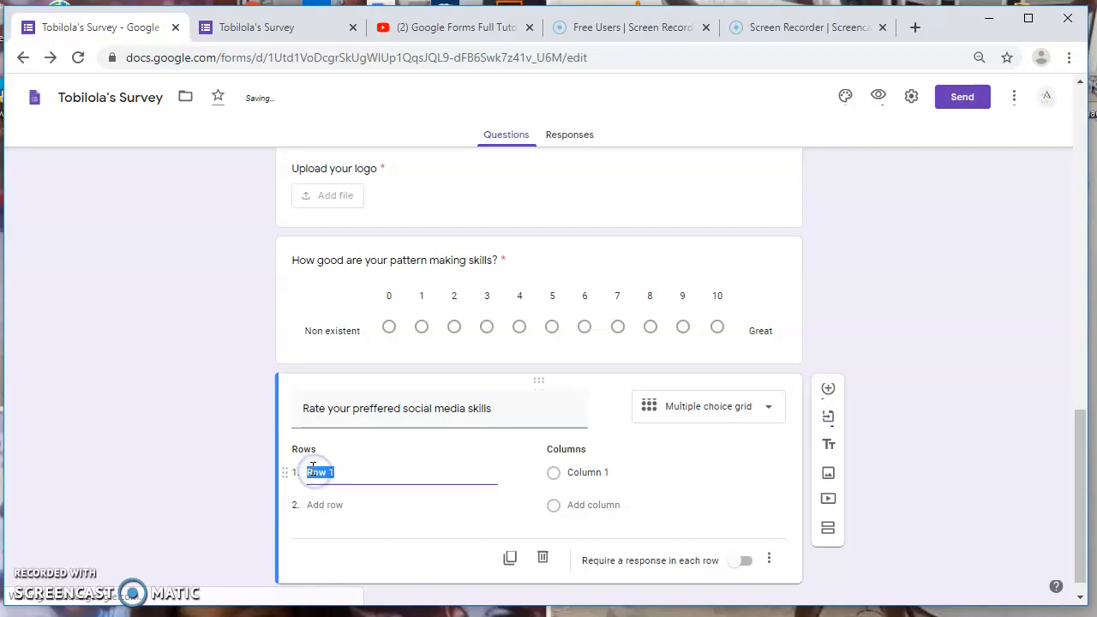
{"action": "type", "text": "R"}
{"action": "key", "text": "BackSpace"}
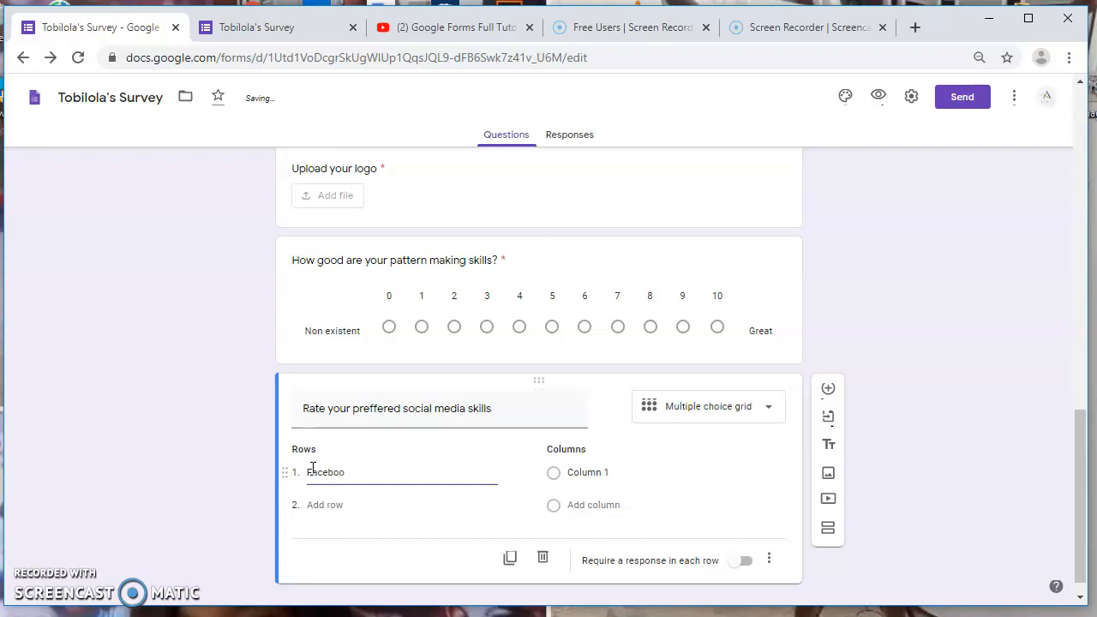
{"action": "left_click", "coordinate": [342, 503]}
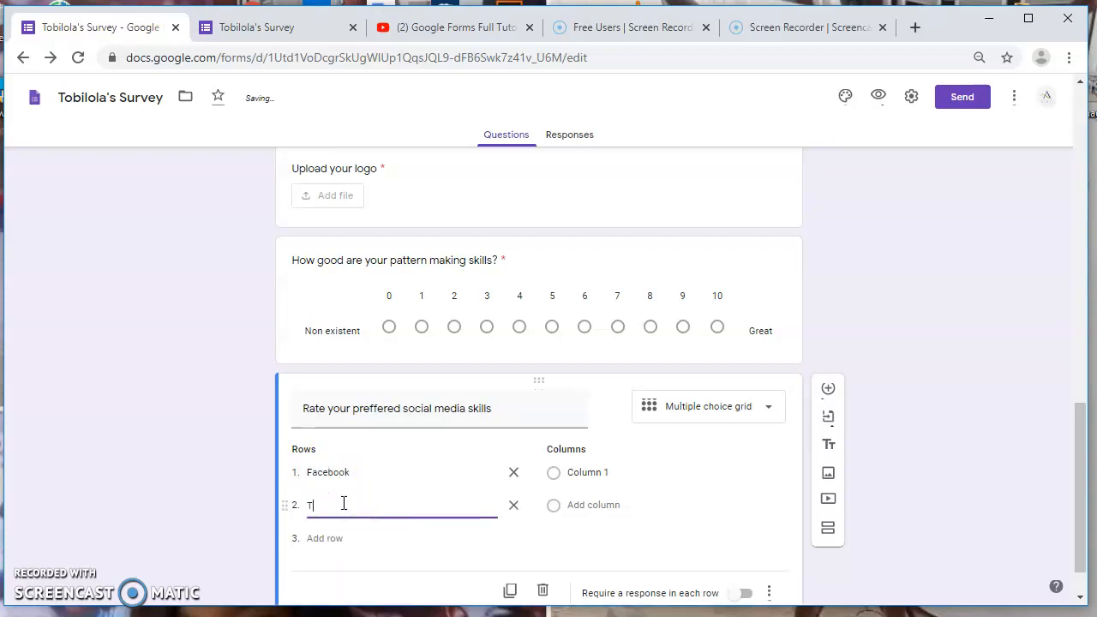
{"action": "type", "text": "Twitter"}
{"action": "left_click", "coordinate": [381, 538]}
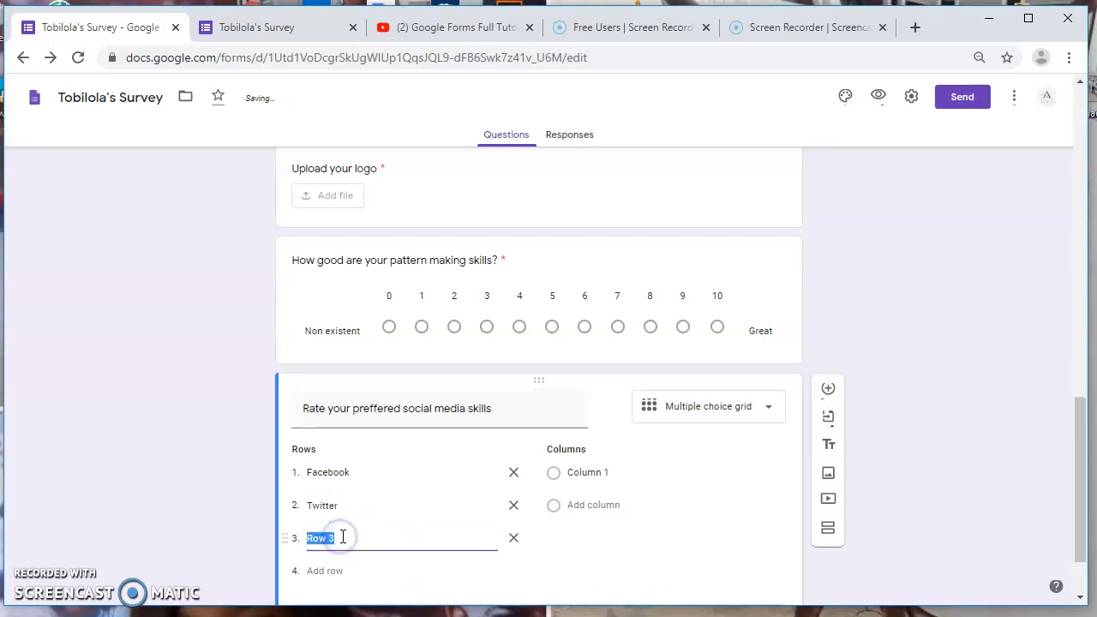
{"action": "type", "text": "Snapchat"}
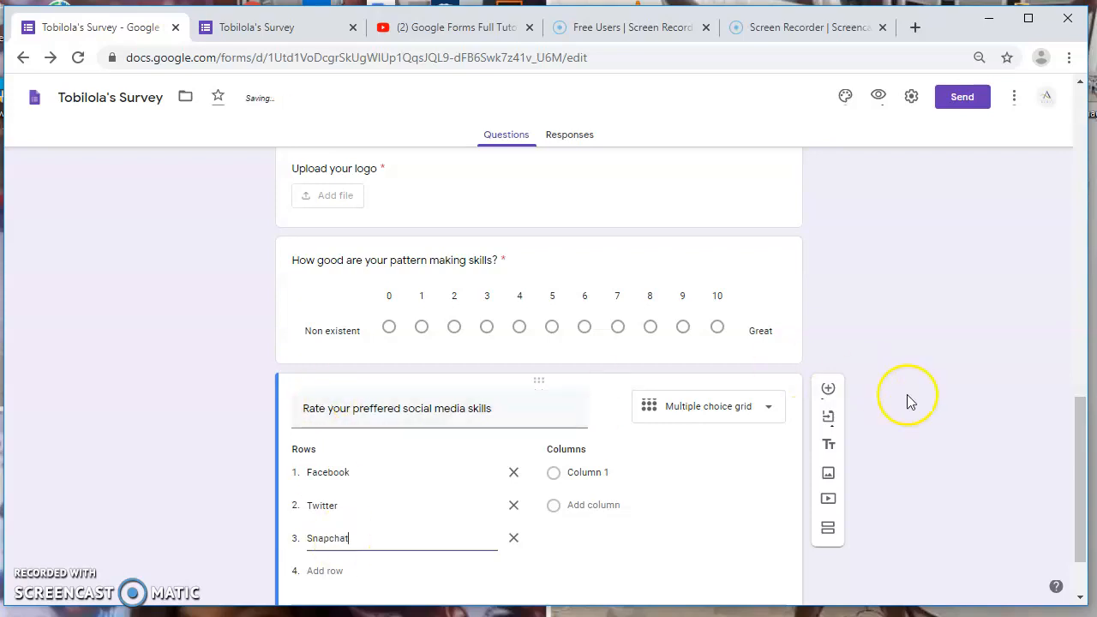
{"action": "left_click_drag", "start_coordinate": [1077, 416], "coordinate": [1082, 467]}
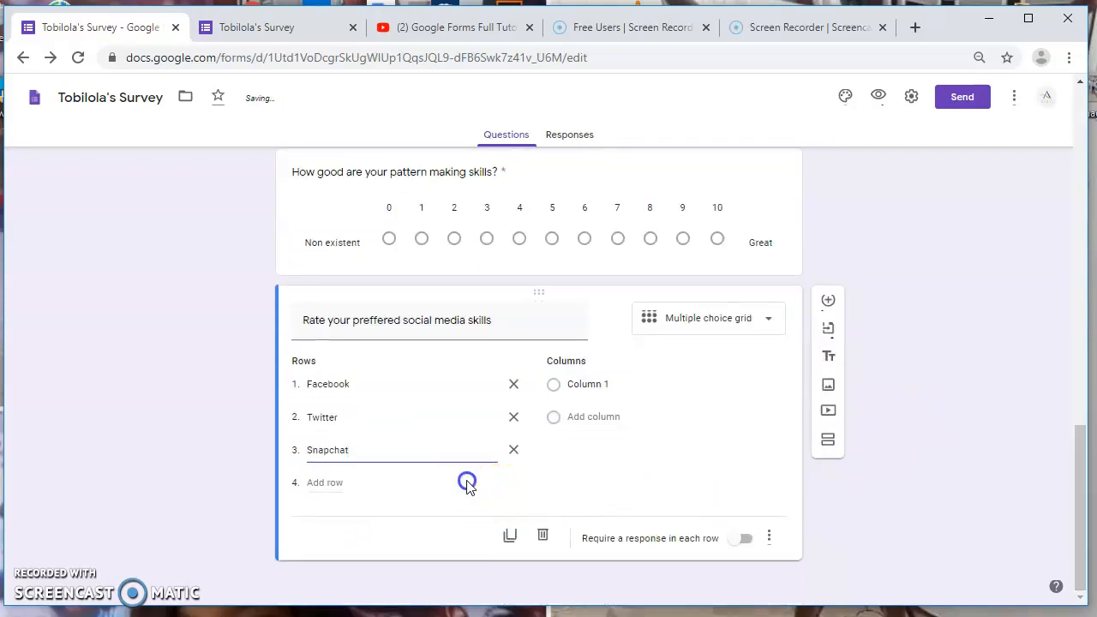
{"action": "left_click", "coordinate": [338, 483]}
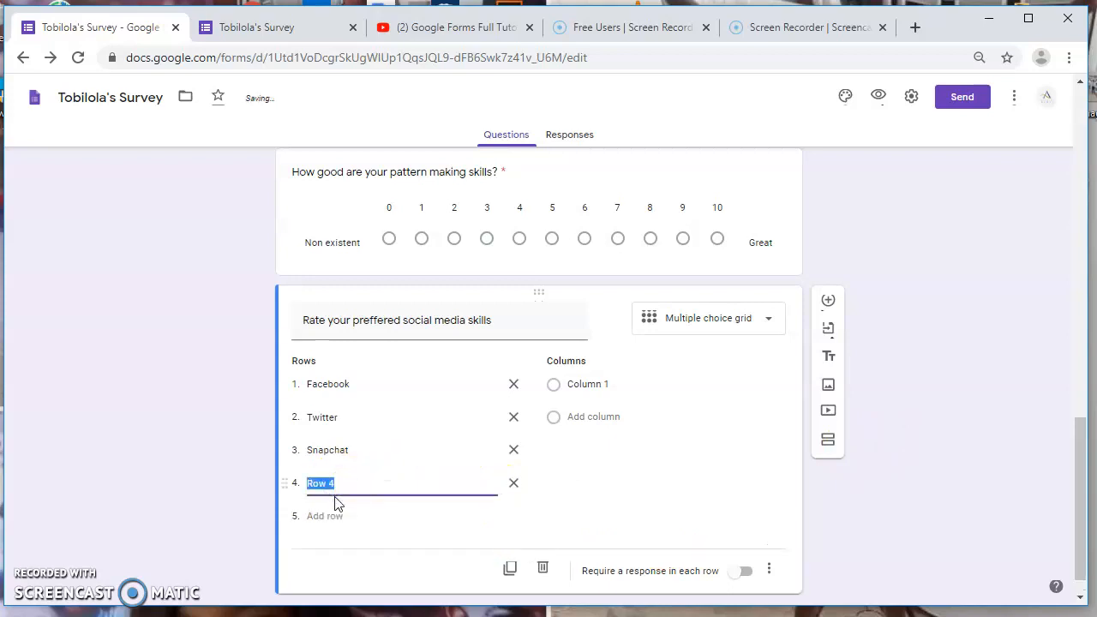
{"action": "type", "text": "Linked in"}
Fill the grid's first three columns with Non existent, Poor and average
{"action": "left_click", "coordinate": [596, 387]}
{"action": "type", "text": "Non existent"}
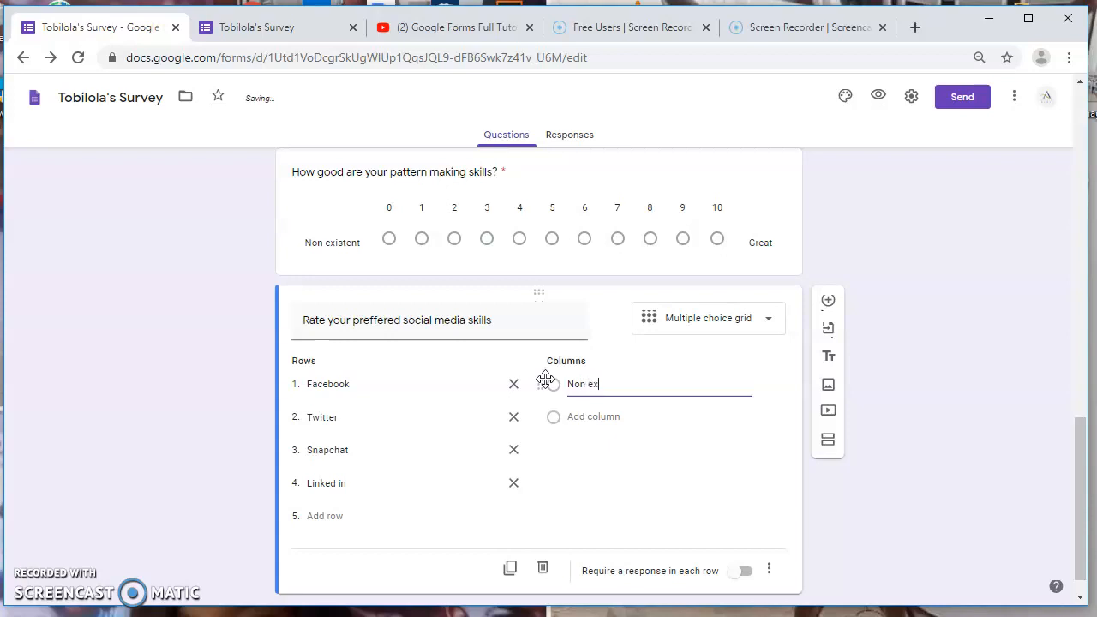
{"action": "left_click", "coordinate": [605, 417]}
{"action": "type", "text": "P"}
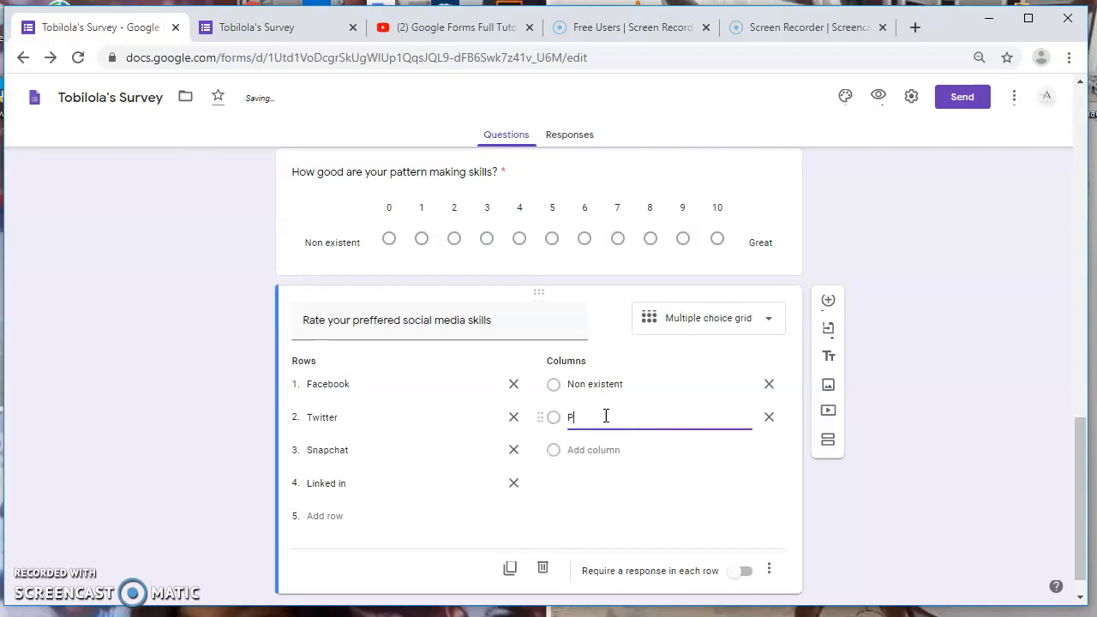
{"action": "type", "text": "oor"}
{"action": "left_click", "coordinate": [610, 450]}
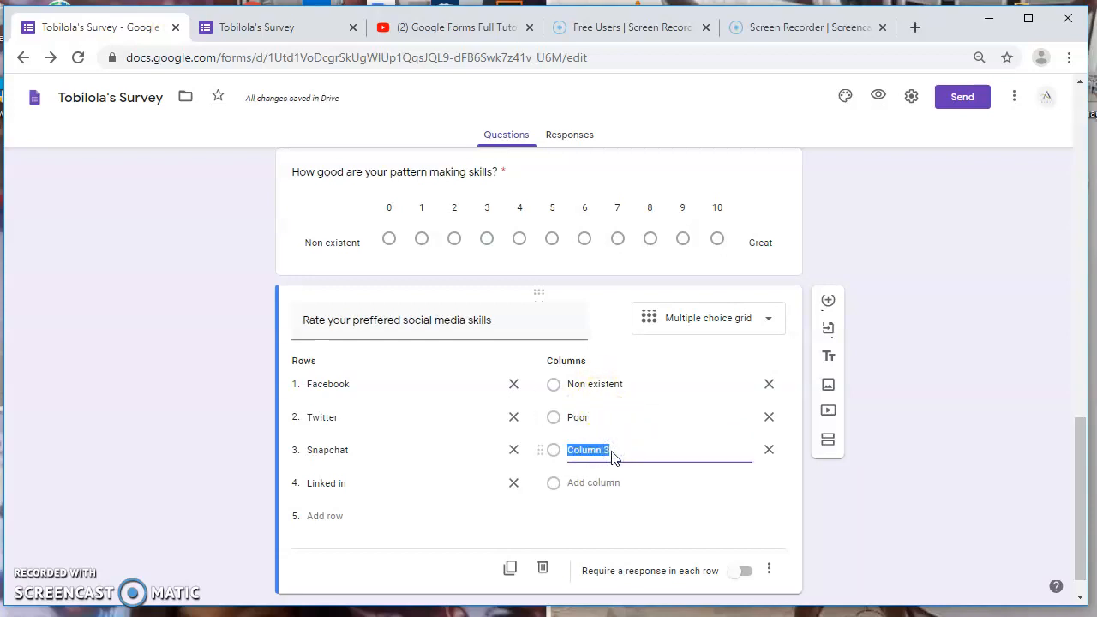
{"action": "type", "text": "average"}
{"action": "left_click", "coordinate": [599, 484]}
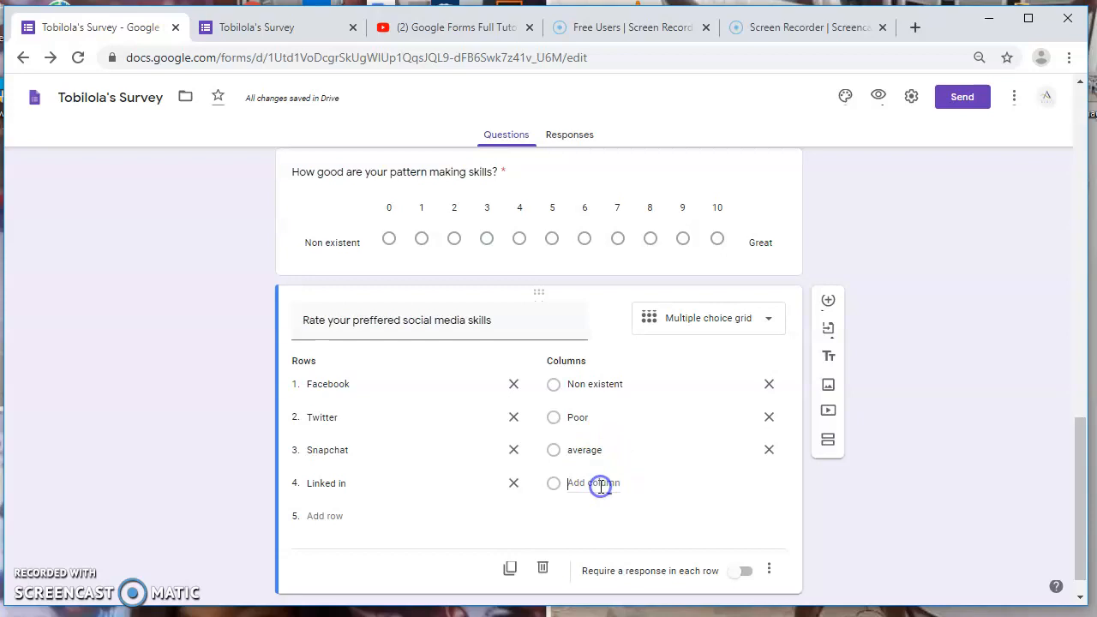
{"action": "type", "text": "fail"}
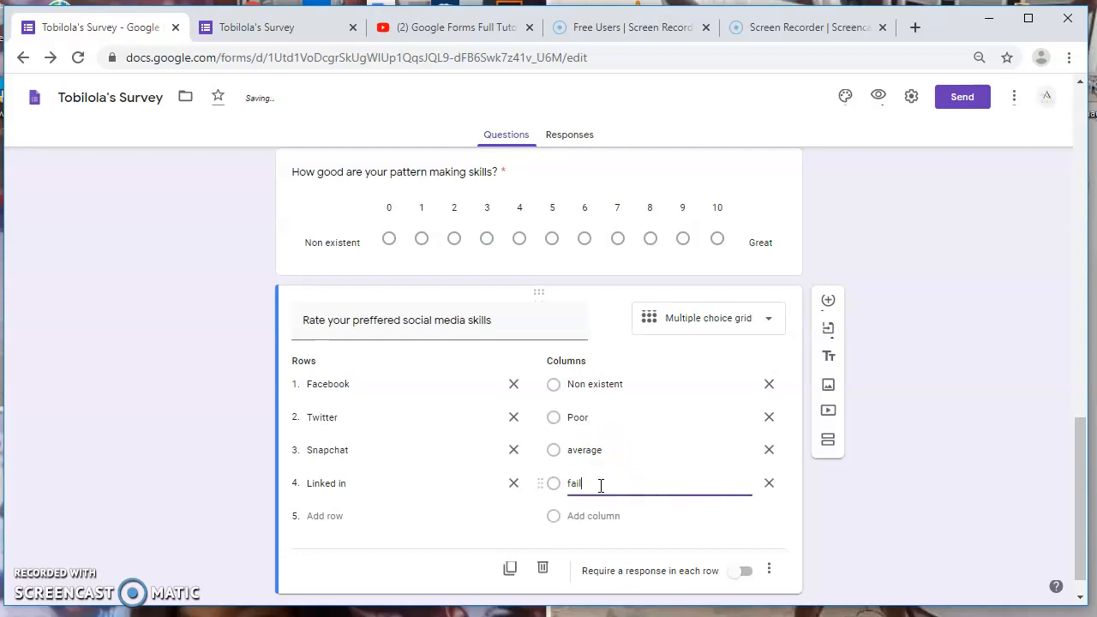
{"action": "key", "text": "BackSpace"}
Rename the grid's third column to Average with a capital A
{"action": "type", "text": "good"}
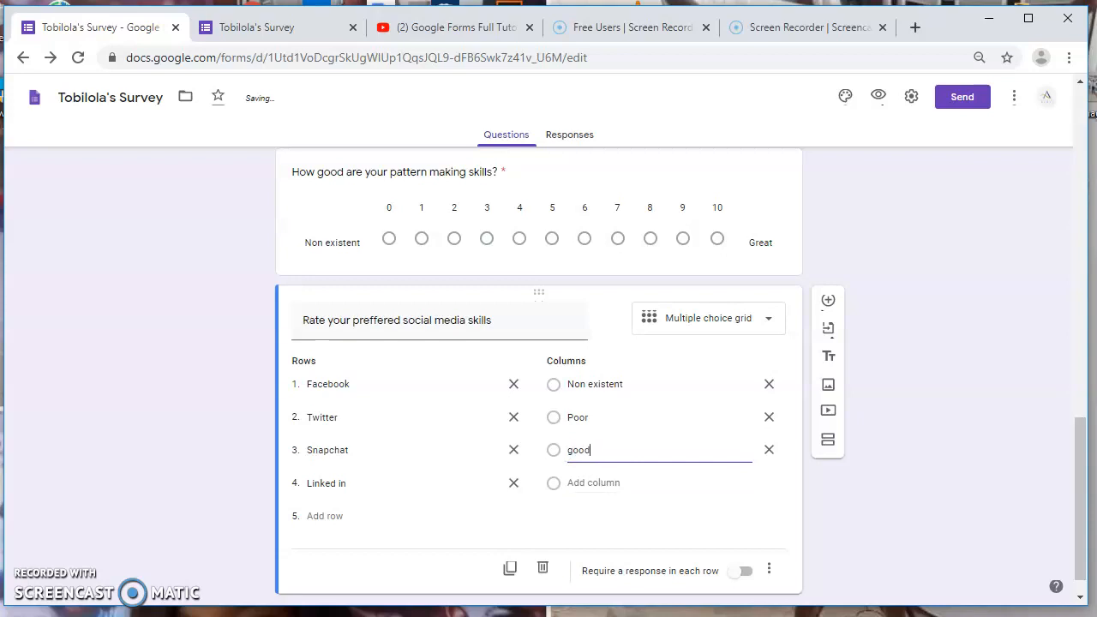
{"action": "key", "text": "BackSpace"}
{"action": "key", "text": "BackSpace"}
{"action": "key", "text": "BackSpace"}
{"action": "key", "text": "BackSpace"}
{"action": "type", "text": "Average"}
Add the columns good and Expert to the grid and require a response in each row
{"action": "left_click", "coordinate": [634, 483]}
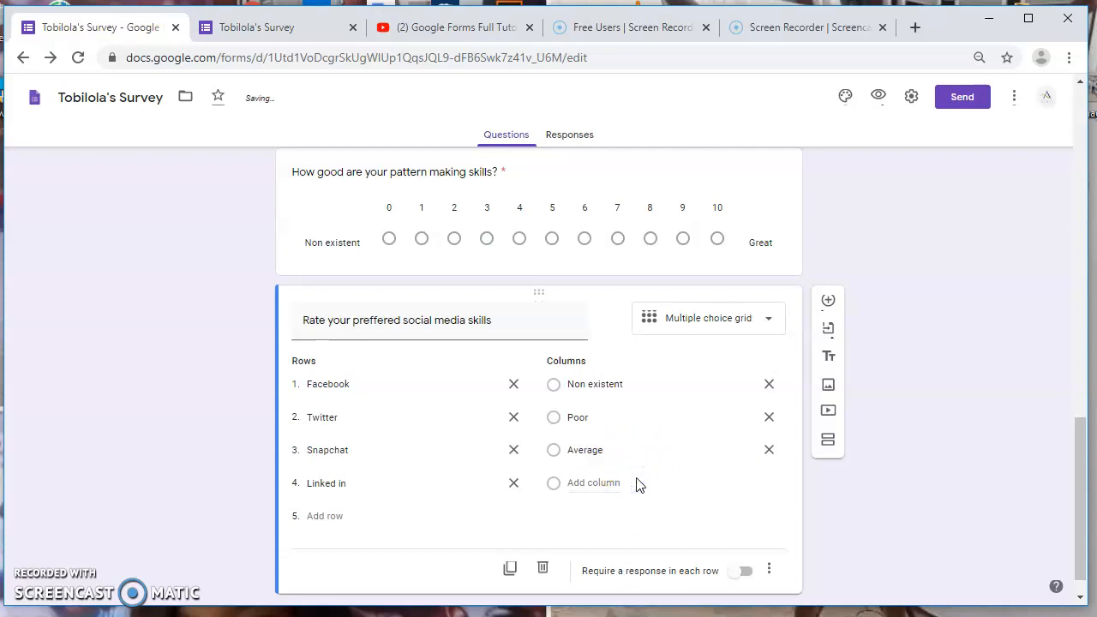
{"action": "left_click", "coordinate": [589, 482]}
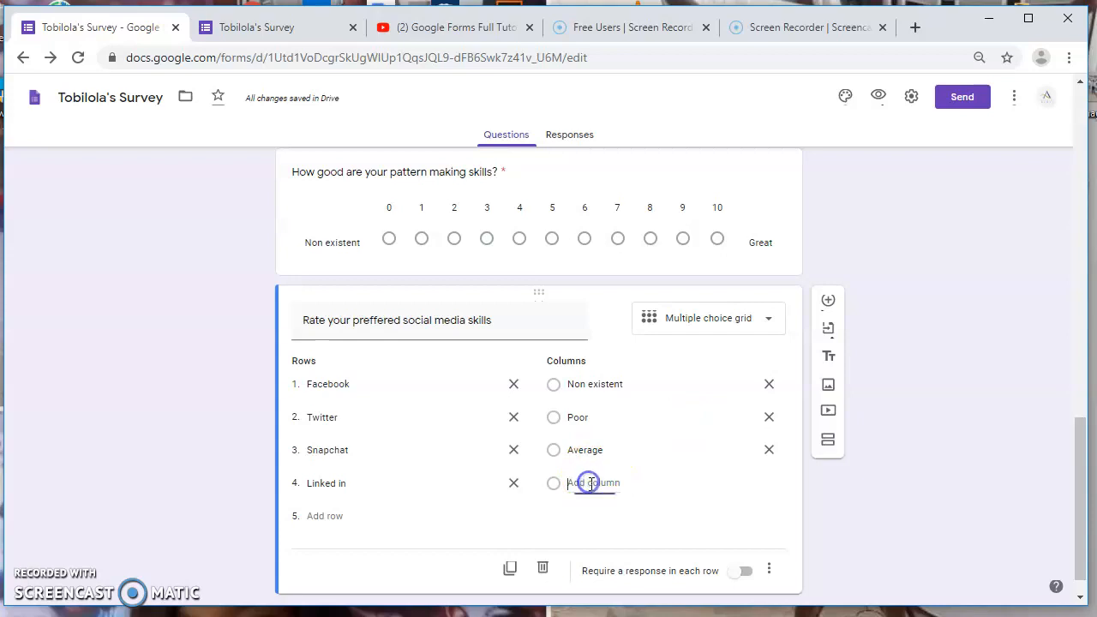
{"action": "type", "text": "good"}
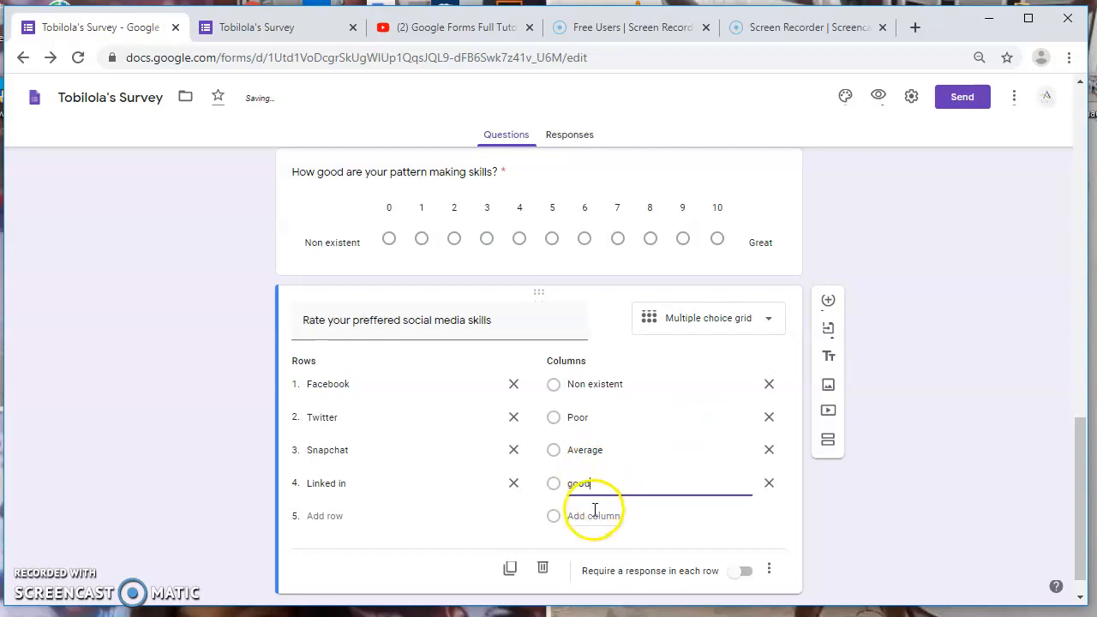
{"action": "left_click", "coordinate": [593, 514]}
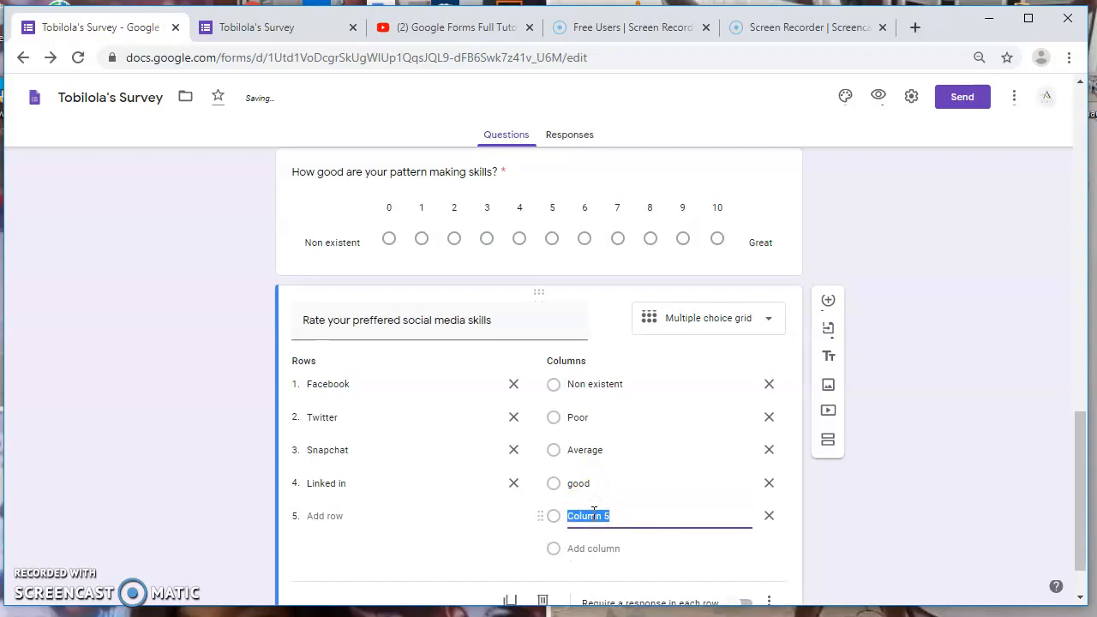
{"action": "type", "text": "Expert"}
{"action": "scroll", "coordinate": [599, 522], "scroll_direction": "down", "scroll_amount": 1}
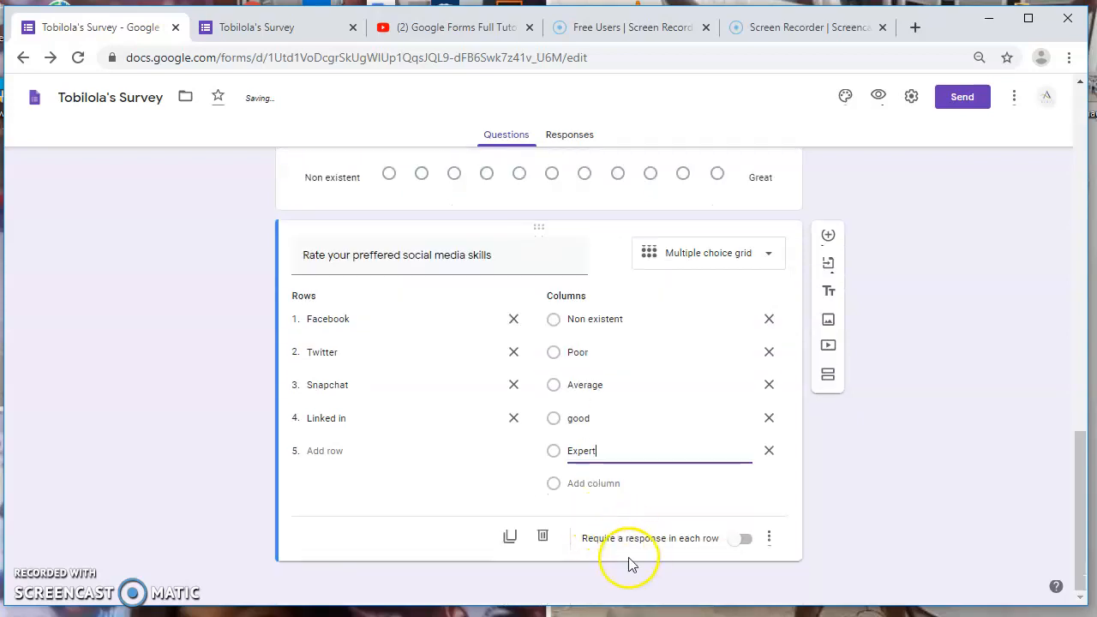
{"action": "left_click", "coordinate": [729, 546]}
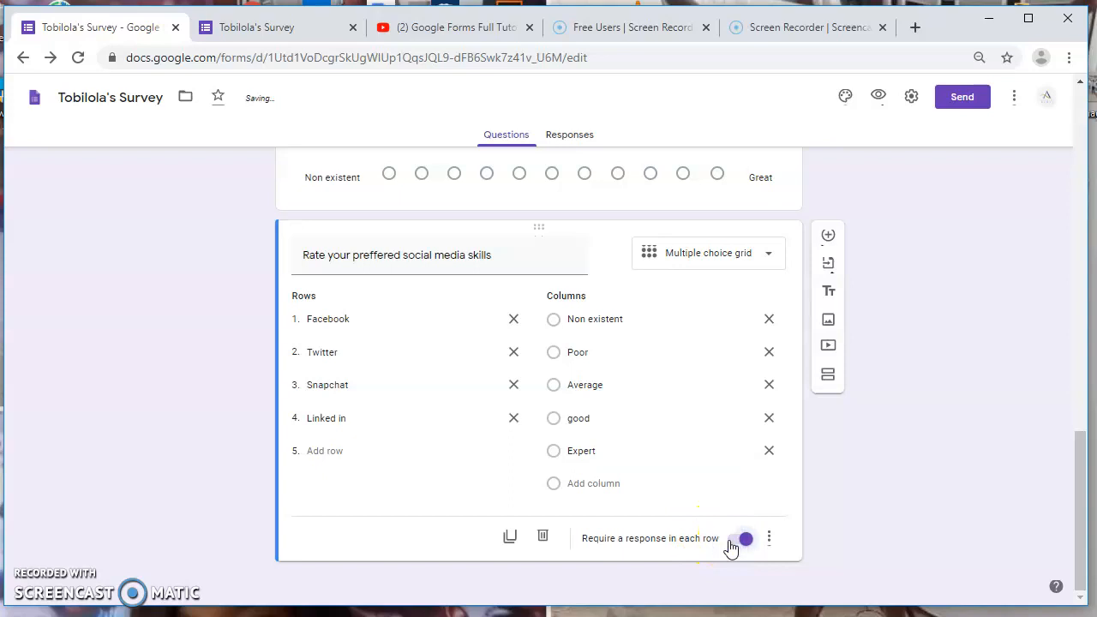
Switch to the refreshed respondent view of the survey and answer the pattern making skills question with 8
{"action": "left_click", "coordinate": [233, 29]}
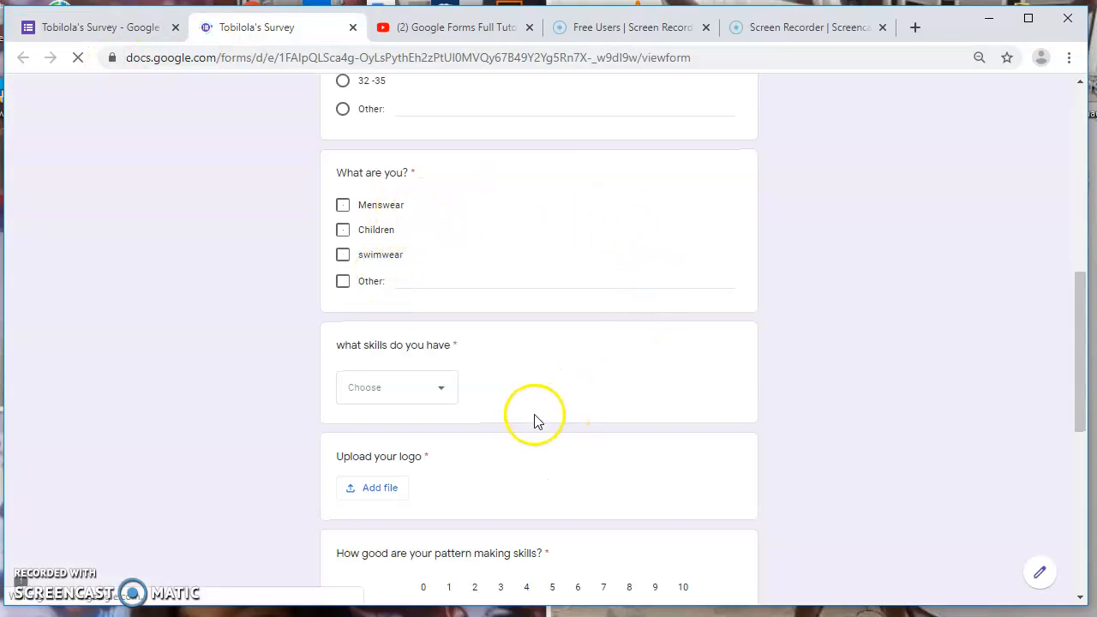
{"action": "scroll", "coordinate": [534, 420], "scroll_direction": "up", "scroll_amount": 7}
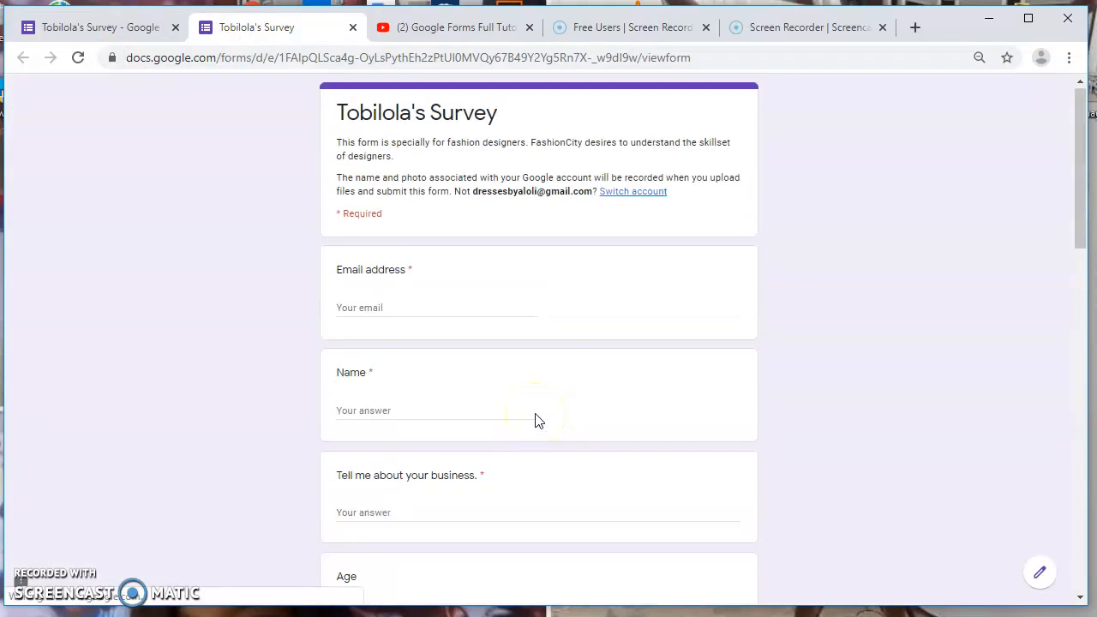
{"action": "scroll", "coordinate": [536, 420], "scroll_direction": "down", "scroll_amount": 8}
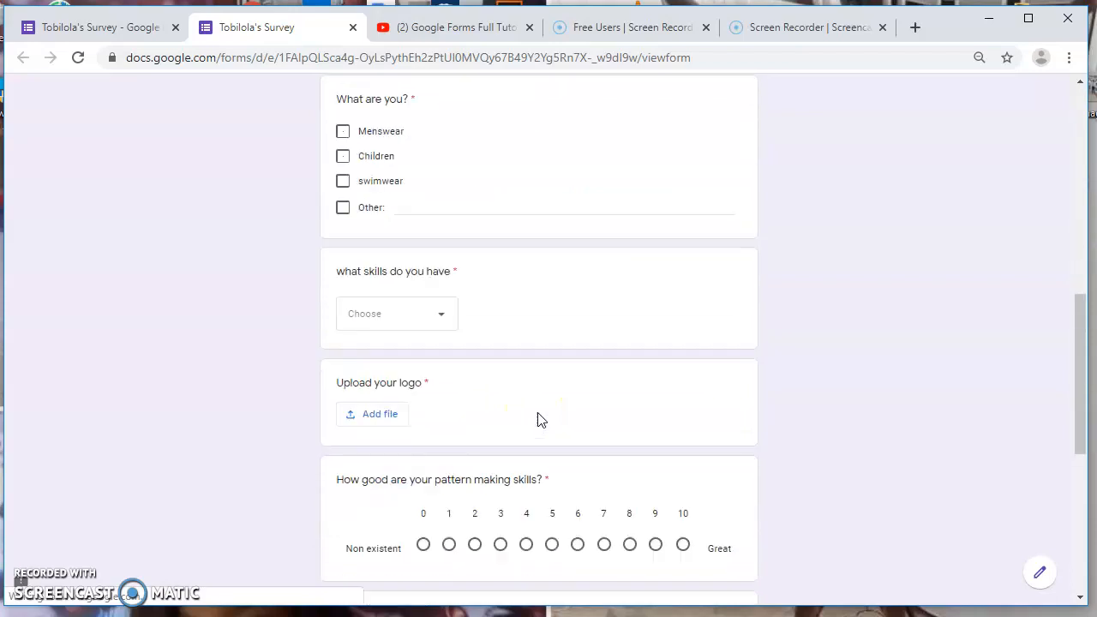
{"action": "left_click", "coordinate": [542, 412]}
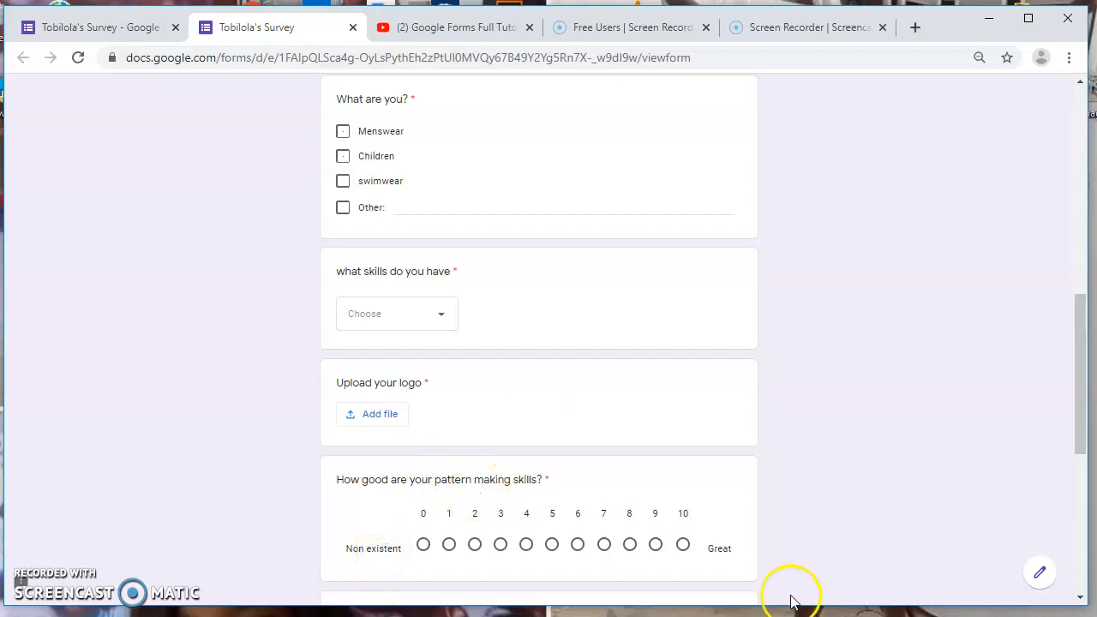
{"action": "left_click", "coordinate": [629, 545]}
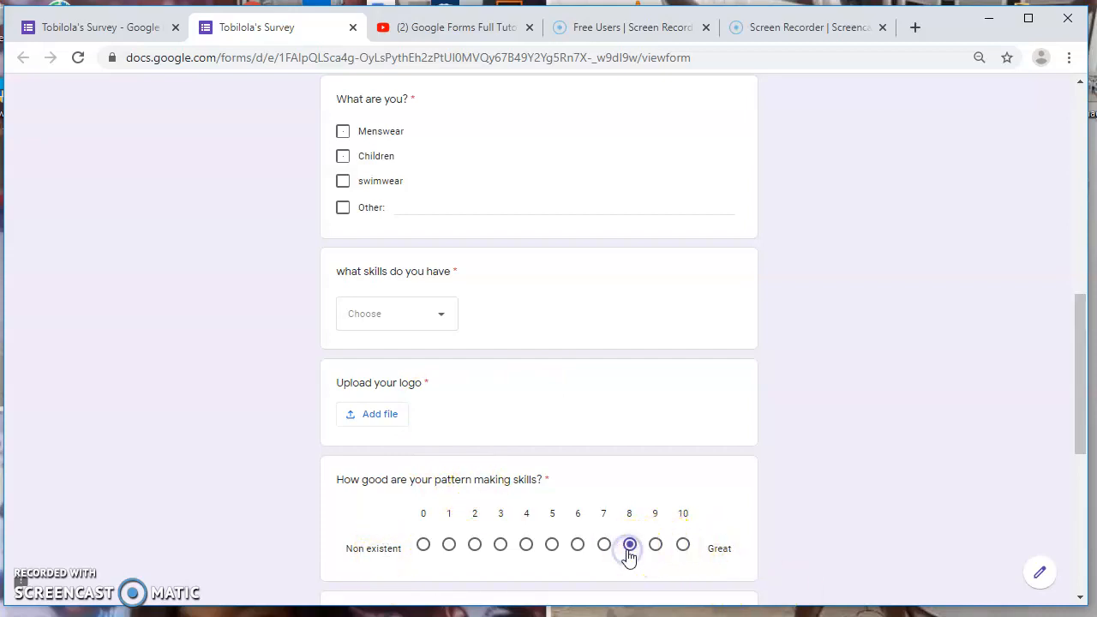
Answer Average for Facebook, Twitter, Snapchat and Linked in in the social media skills grid
{"action": "scroll", "coordinate": [628, 549], "scroll_direction": "down", "scroll_amount": 2}
{"action": "scroll", "coordinate": [628, 557], "scroll_direction": "down", "scroll_amount": 1}
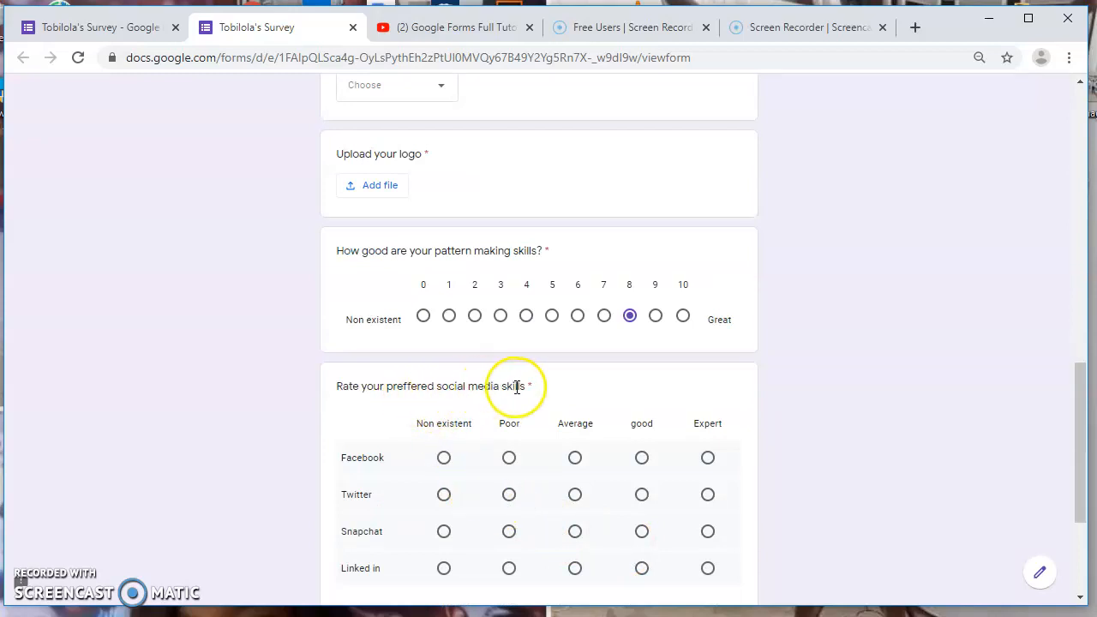
{"action": "left_click", "coordinate": [574, 463]}
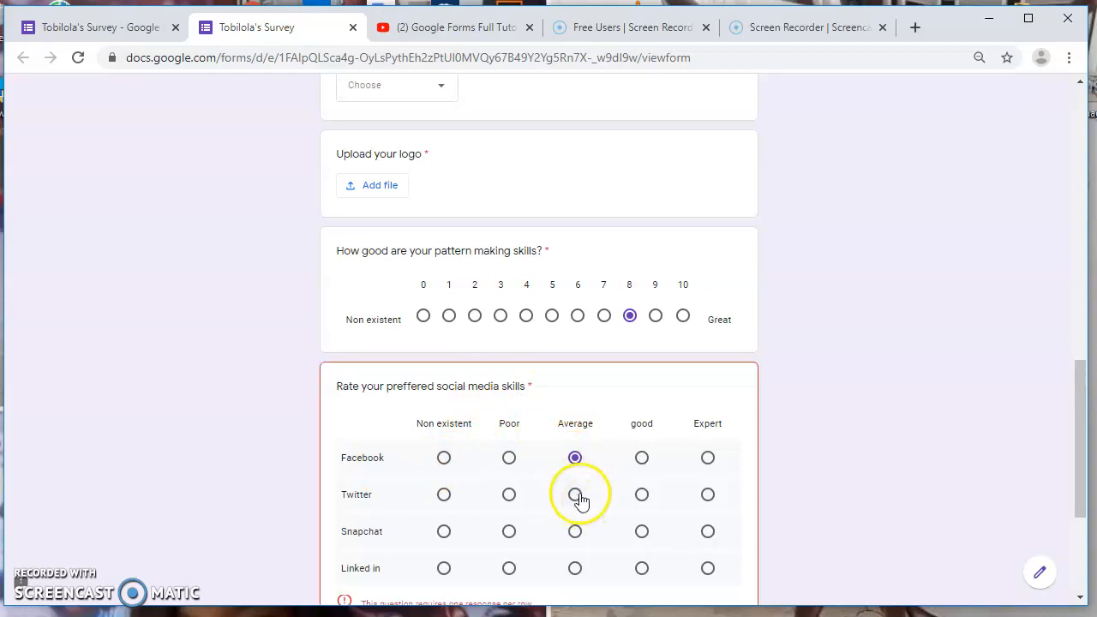
{"action": "scroll", "coordinate": [566, 495], "scroll_direction": "down", "scroll_amount": 3}
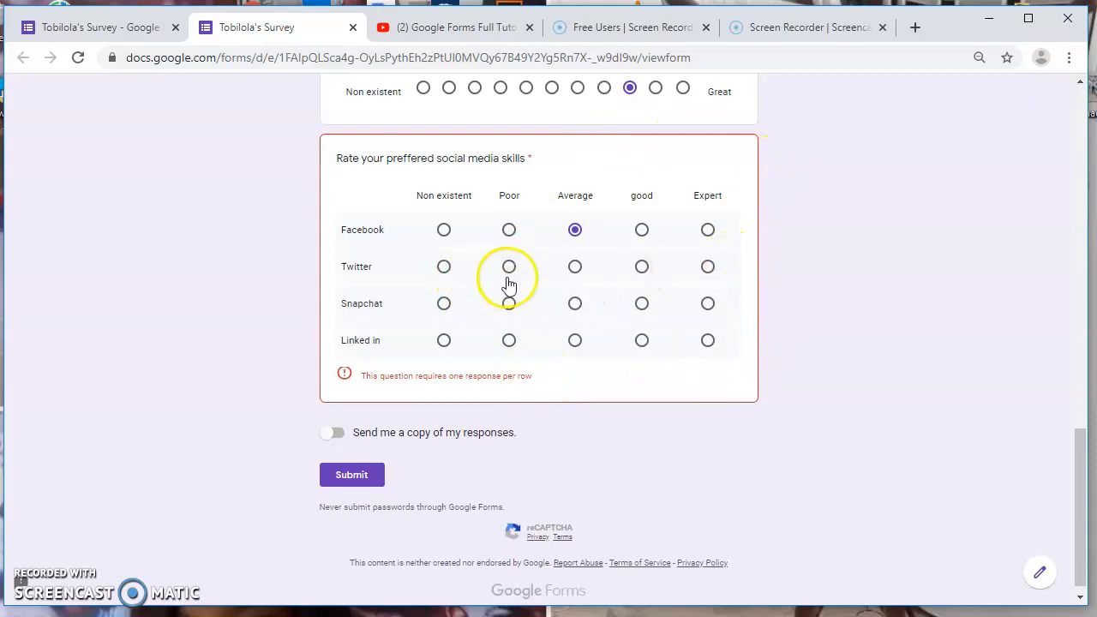
{"action": "left_click", "coordinate": [579, 278]}
{"action": "left_click", "coordinate": [579, 308]}
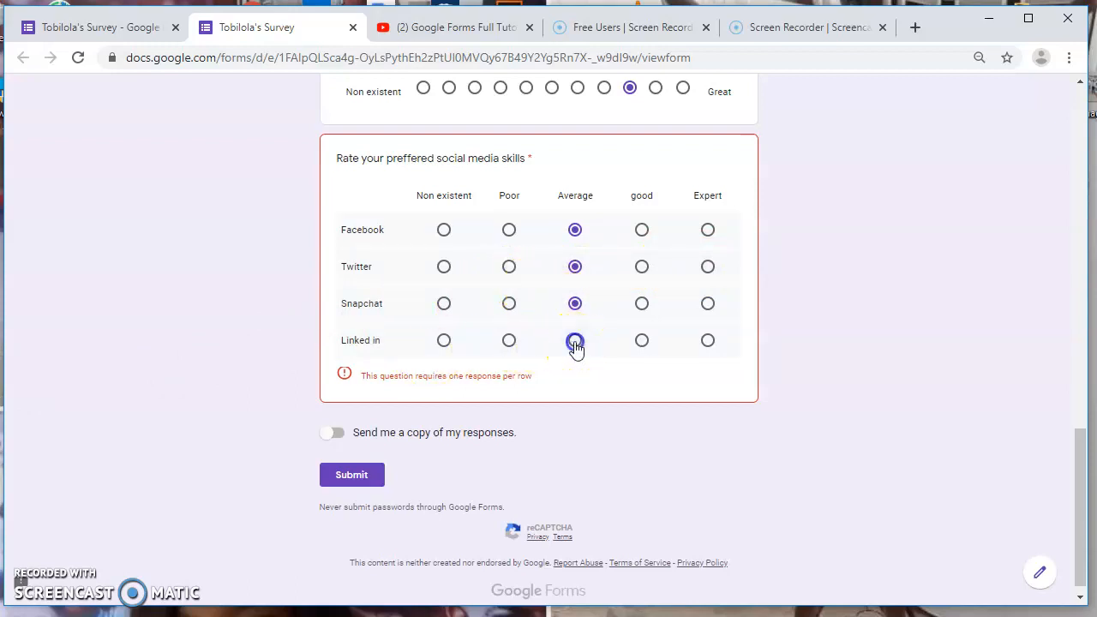
{"action": "left_click", "coordinate": [576, 346]}
Change the social media skills ratings for Facebook, Twitter, Snapchat and Linked in to Expert
{"action": "left_click", "coordinate": [708, 236]}
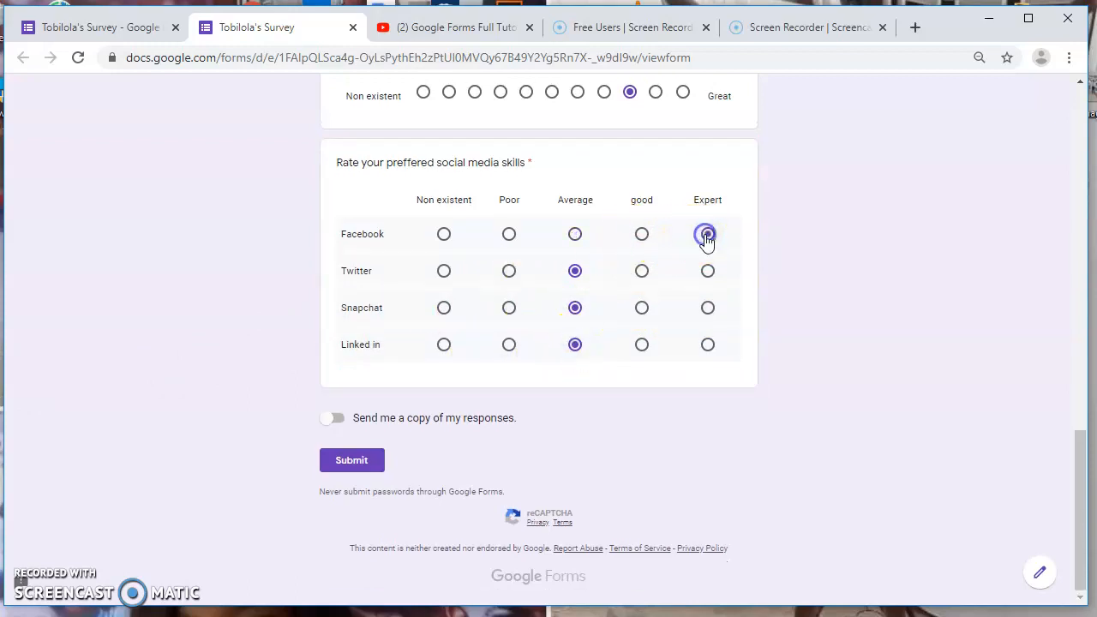
{"action": "left_click", "coordinate": [708, 272]}
{"action": "left_click", "coordinate": [708, 308]}
{"action": "left_click", "coordinate": [696, 356]}
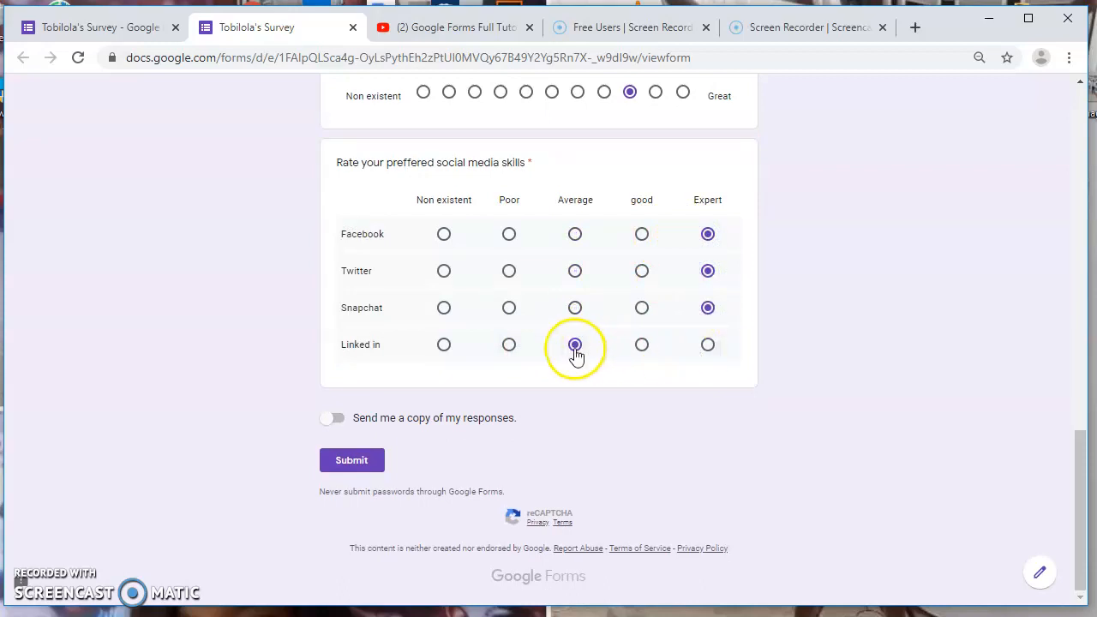
{"action": "left_click", "coordinate": [699, 349]}
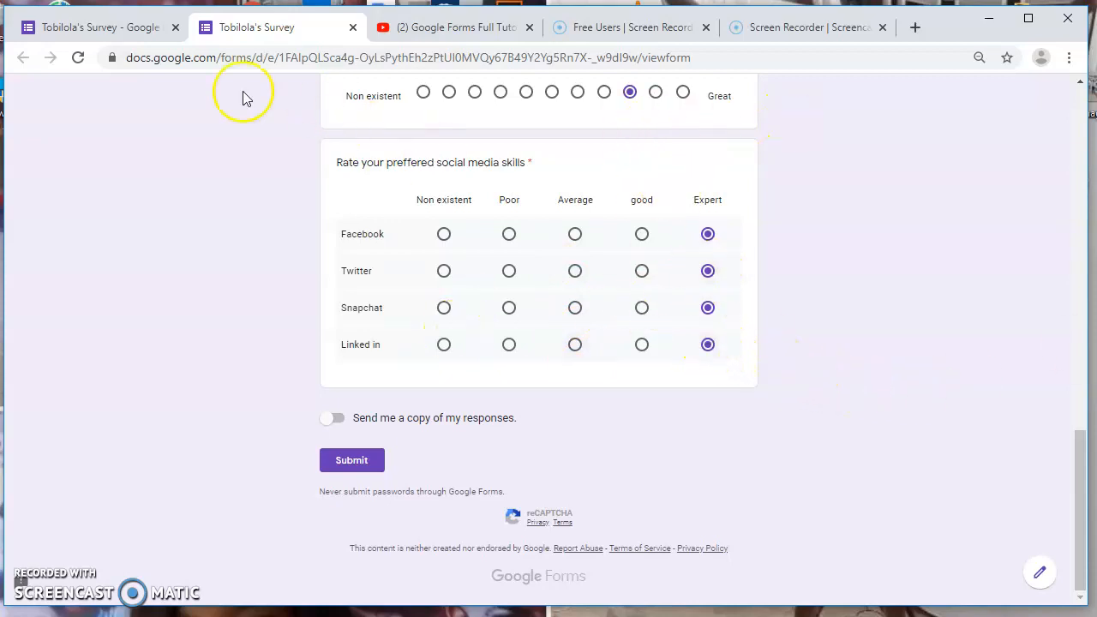
Return to the form editor, add a question after the social media skills grid and set its type to Checkbox grid
{"action": "left_click", "coordinate": [129, 28]}
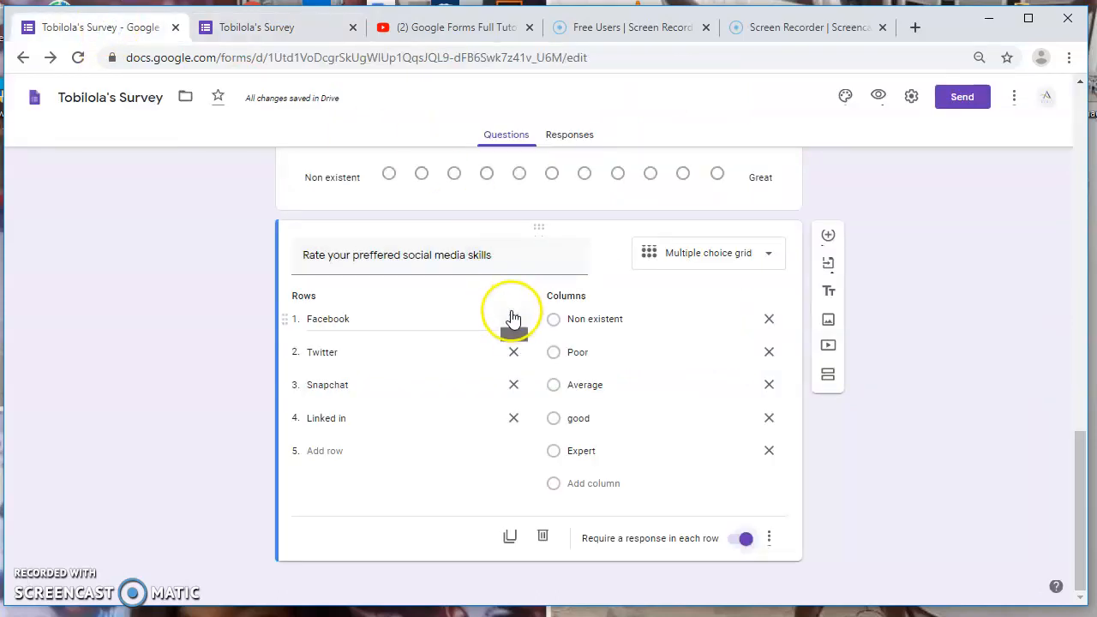
{"action": "left_click", "coordinate": [827, 234]}
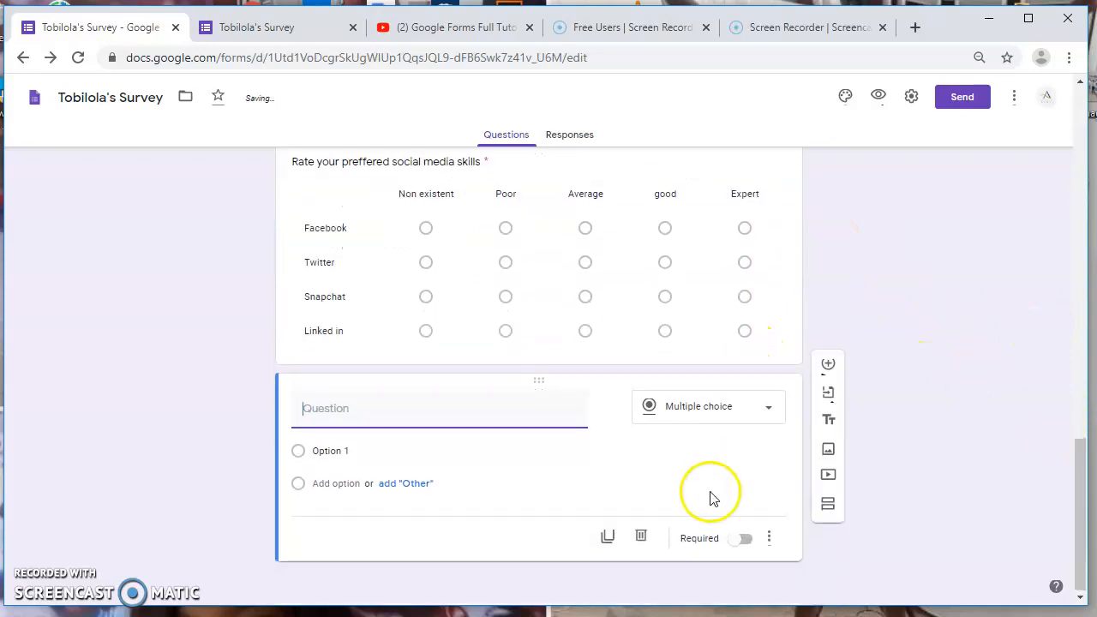
{"action": "left_click", "coordinate": [736, 420]}
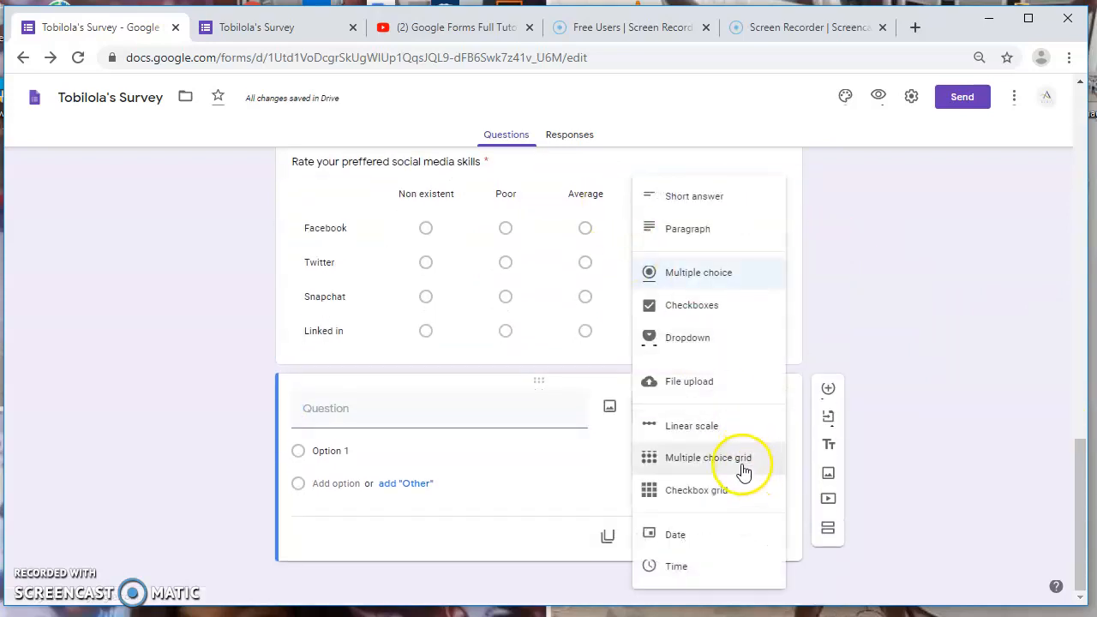
{"action": "left_click", "coordinate": [742, 490]}
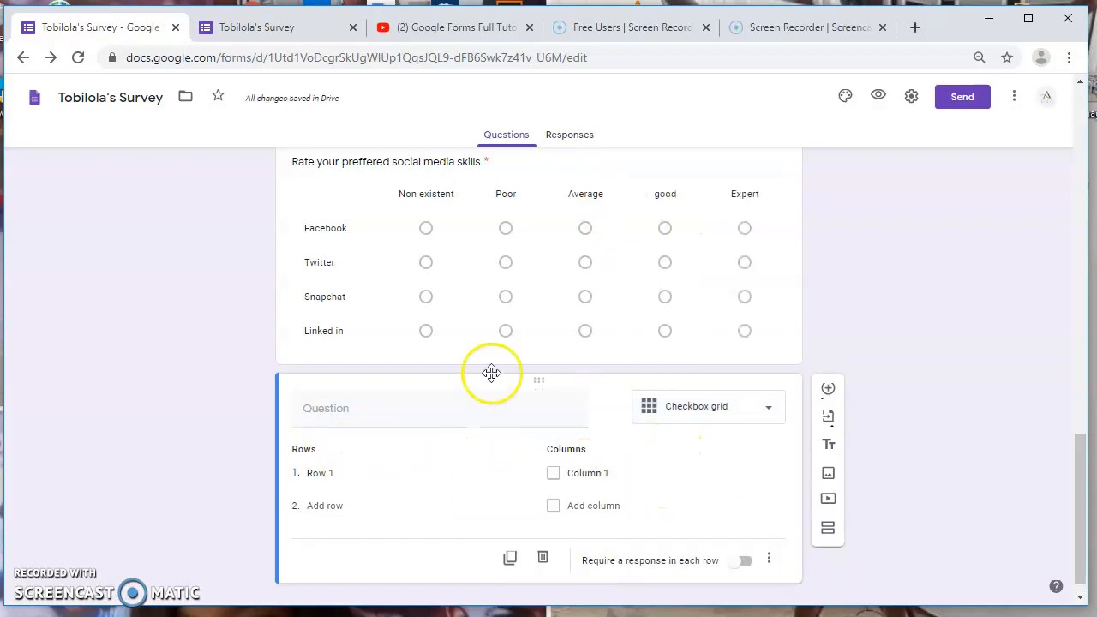
Title the checkbox grid question "rate your business skills" and enter the rows budgeting, growth hacking, marketing and book keeping
{"action": "left_click", "coordinate": [470, 415]}
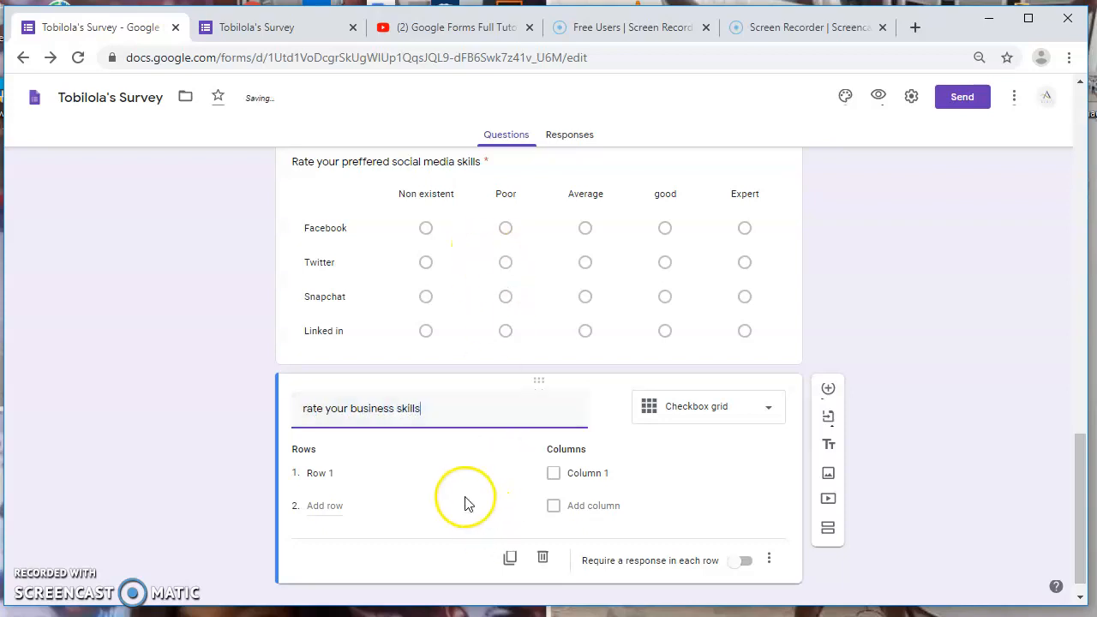
{"action": "left_click", "coordinate": [422, 472]}
{"action": "type", "text": "budgeting"}
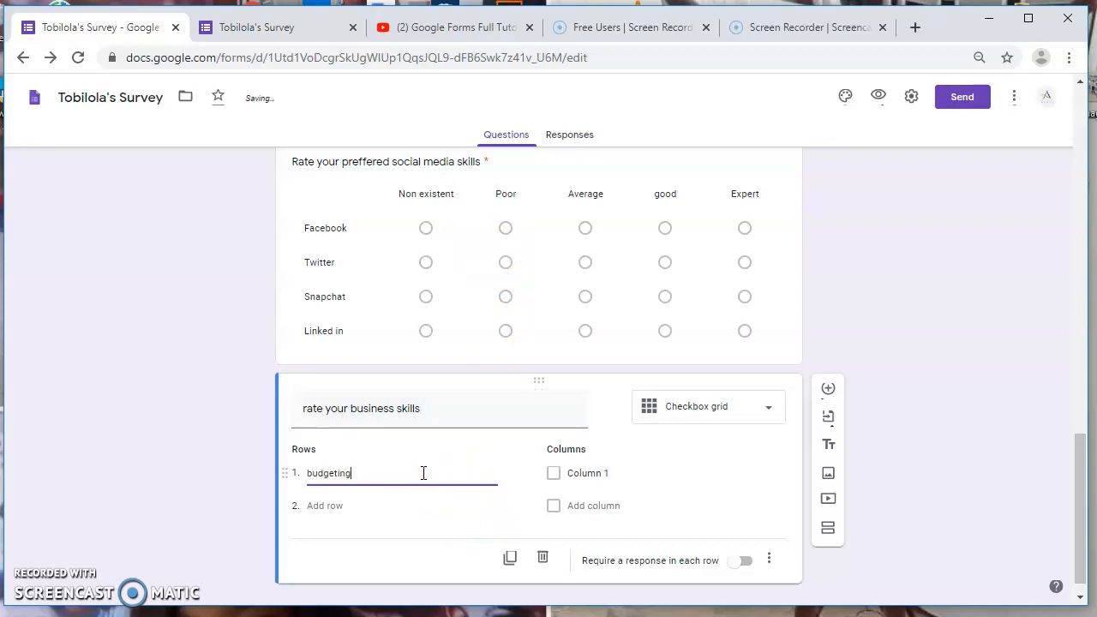
{"action": "left_click", "coordinate": [318, 505]}
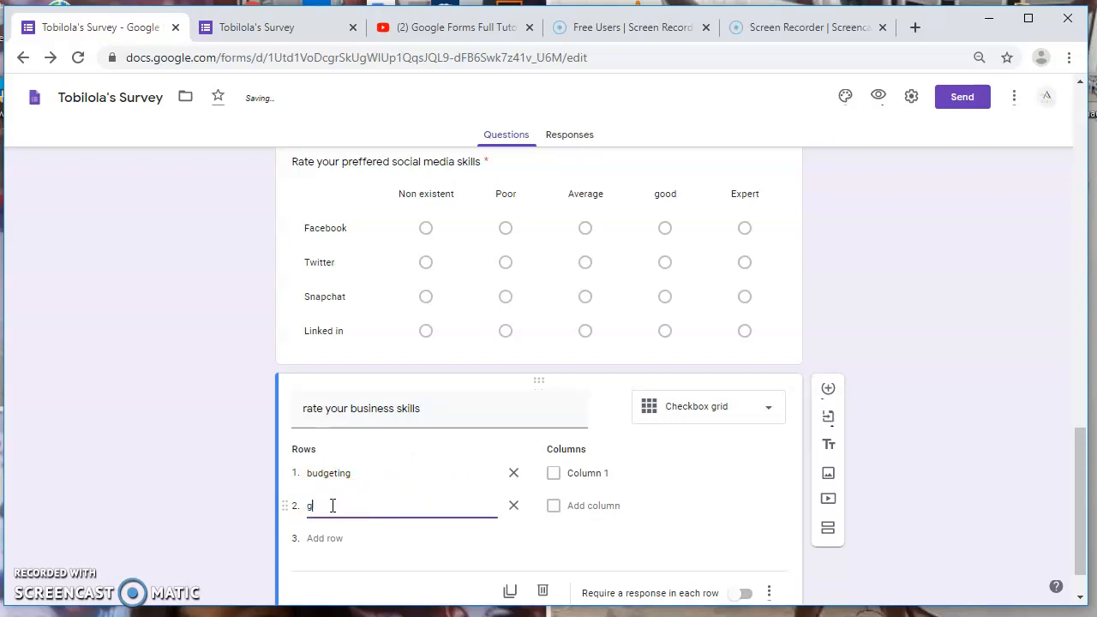
{"action": "type", "text": "wth hacking"}
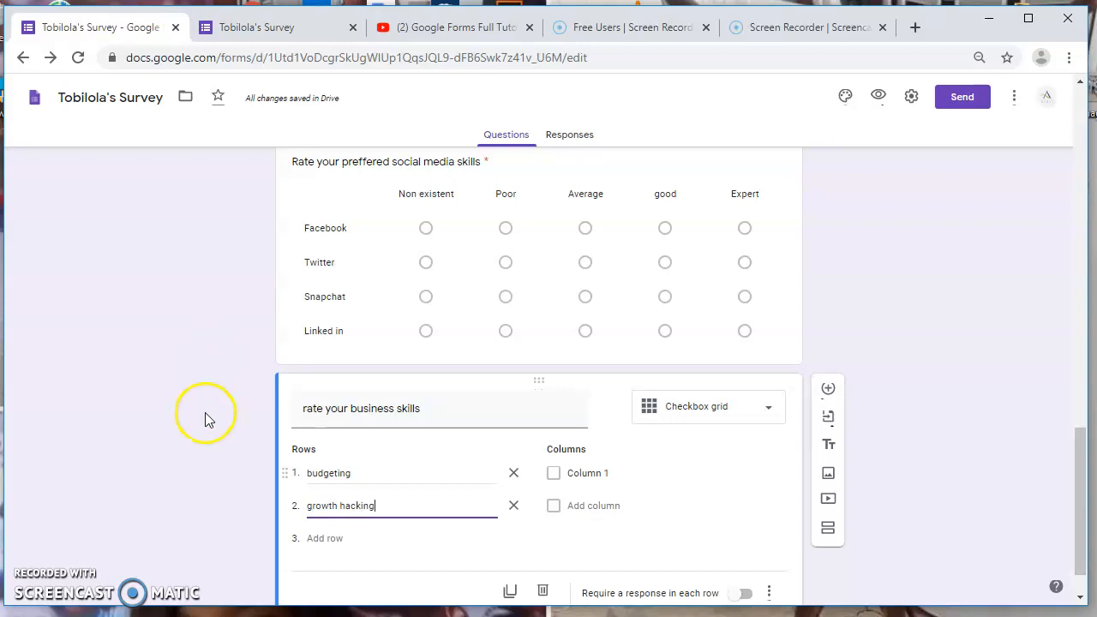
{"action": "left_click", "coordinate": [315, 538]}
{"action": "type", "text": "marketing"}
{"action": "left_click", "coordinate": [374, 570]}
{"action": "left_click", "coordinate": [346, 572]}
{"action": "type", "text": "book"}
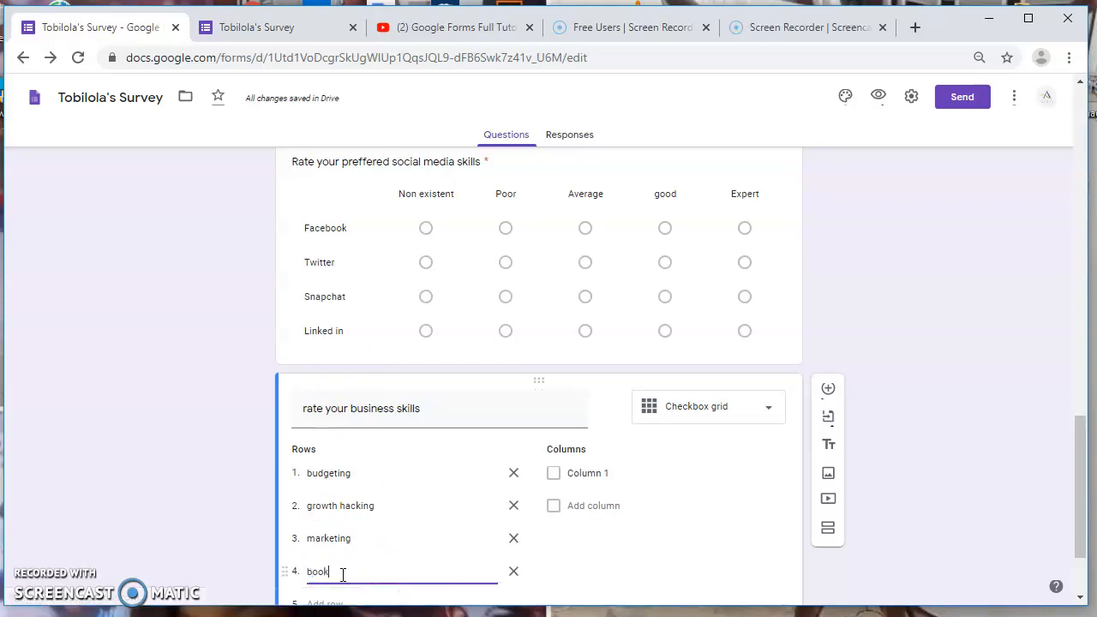
{"action": "type", "text": " keeping"}
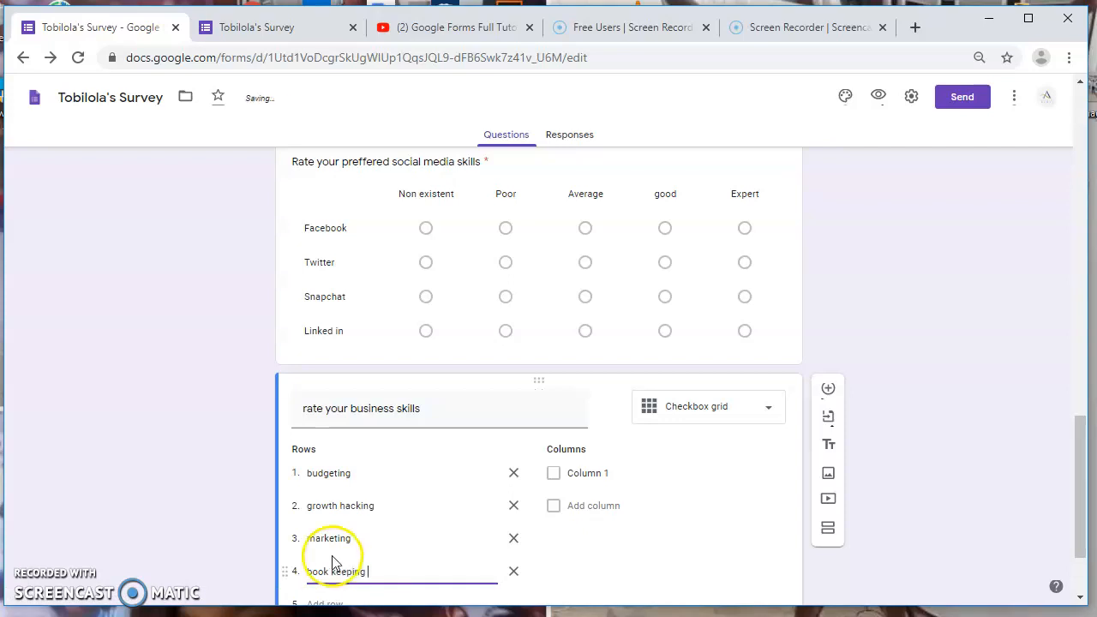
Enter the columns Poor, Average, good and Expert for the business skills checkbox grid
{"action": "left_click", "coordinate": [539, 472]}
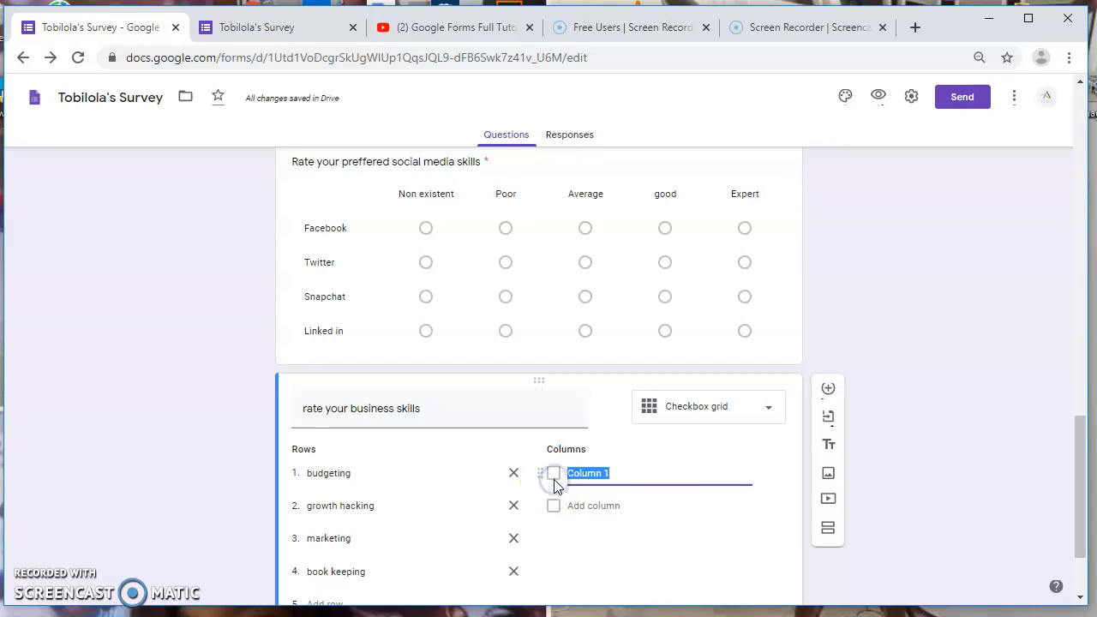
{"action": "type", "text": "Poor"}
{"action": "left_click", "coordinate": [608, 507]}
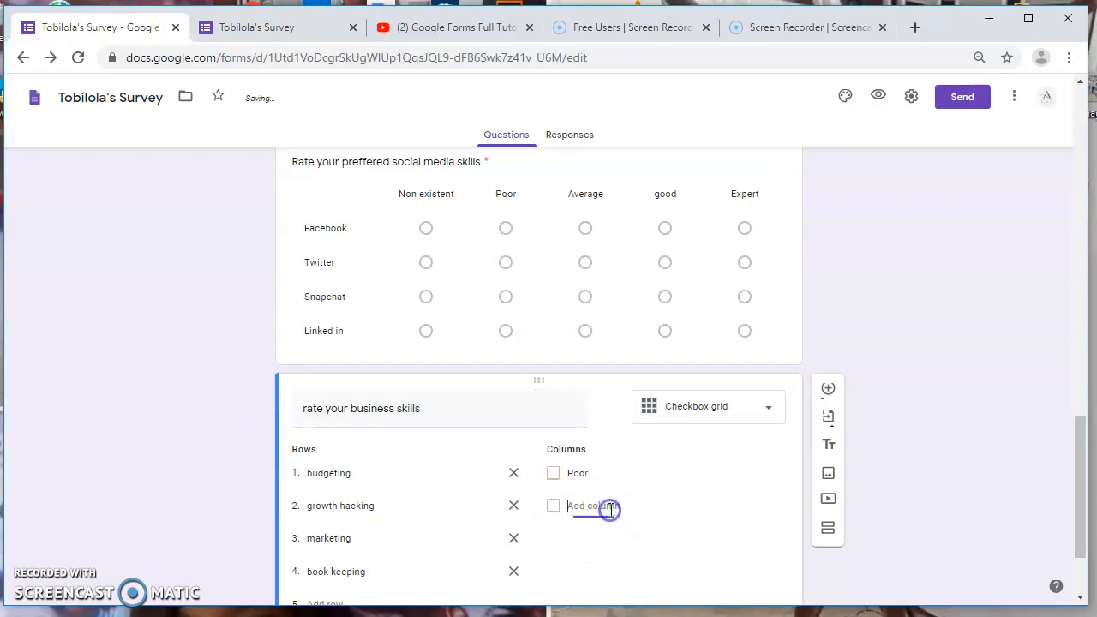
{"action": "type", "text": "Average"}
{"action": "left_click", "coordinate": [671, 536]}
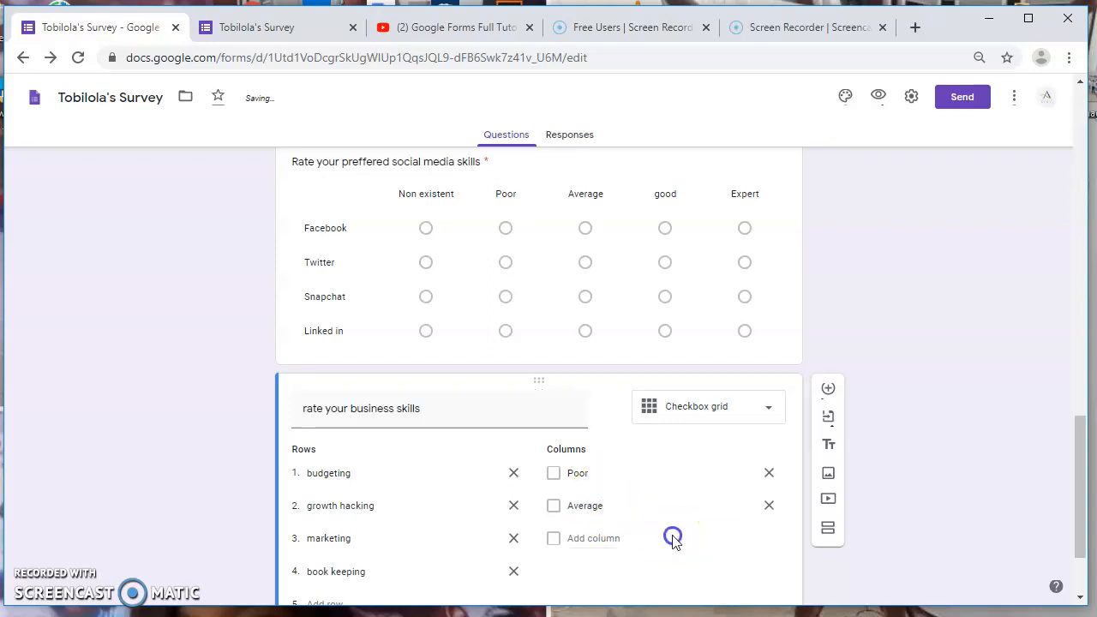
{"action": "left_click", "coordinate": [590, 538]}
{"action": "type", "text": "g"}
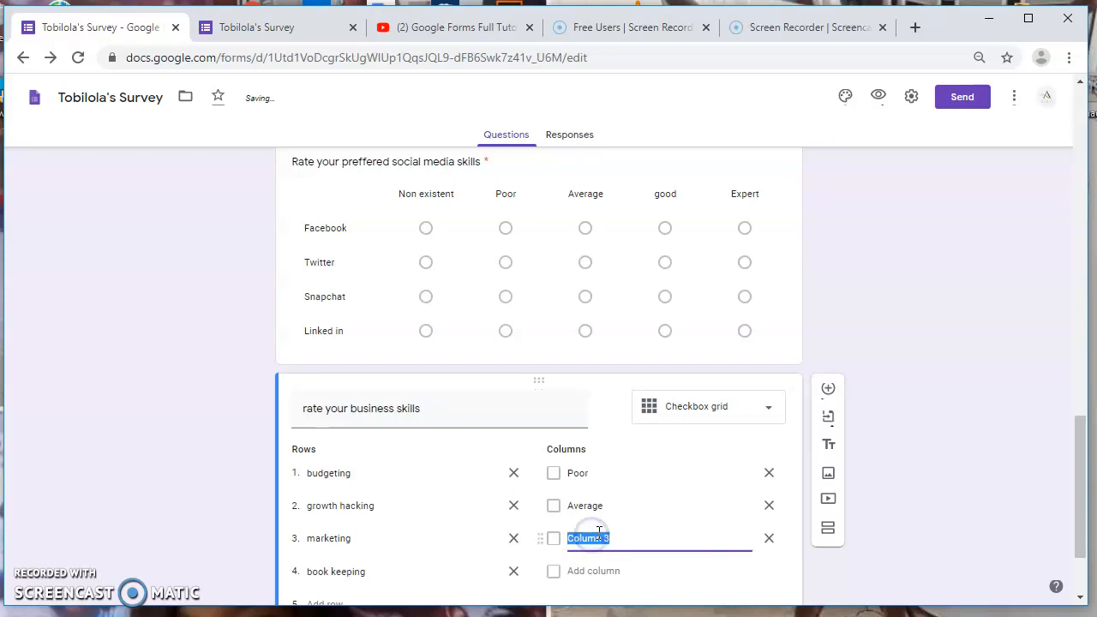
{"action": "type", "text": "ood"}
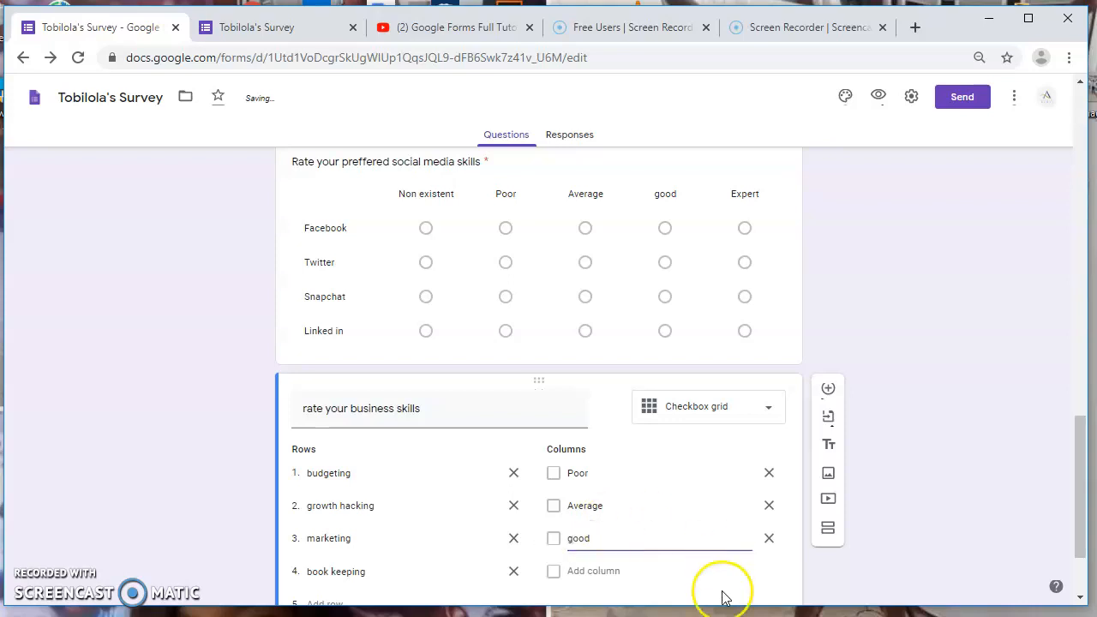
{"action": "left_click", "coordinate": [604, 571]}
{"action": "type", "text": "E"}
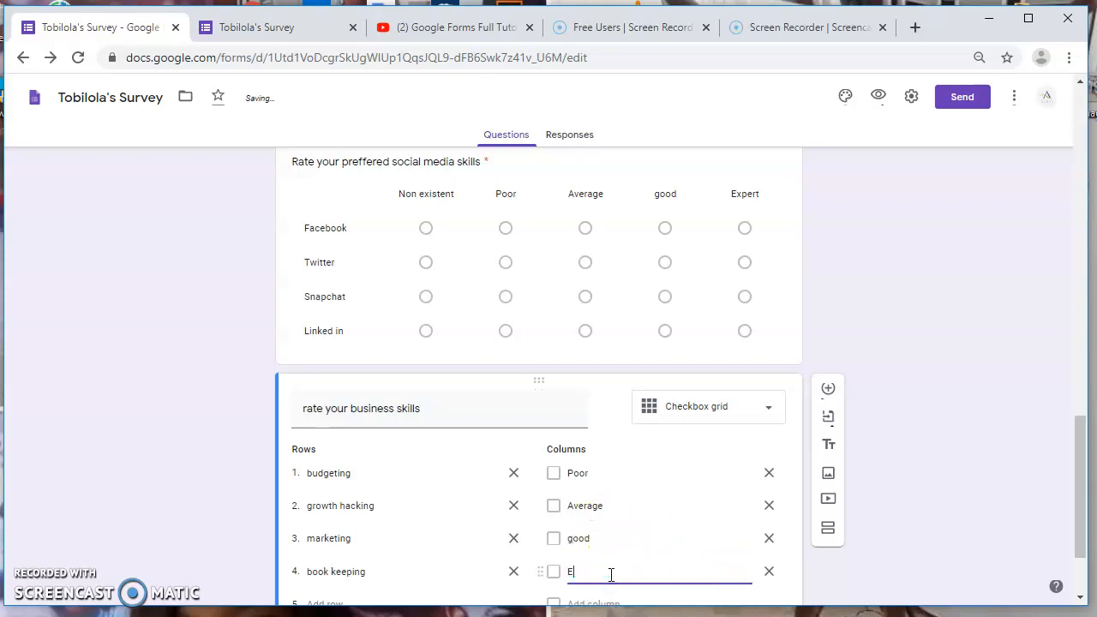
{"action": "type", "text": "xpert"}
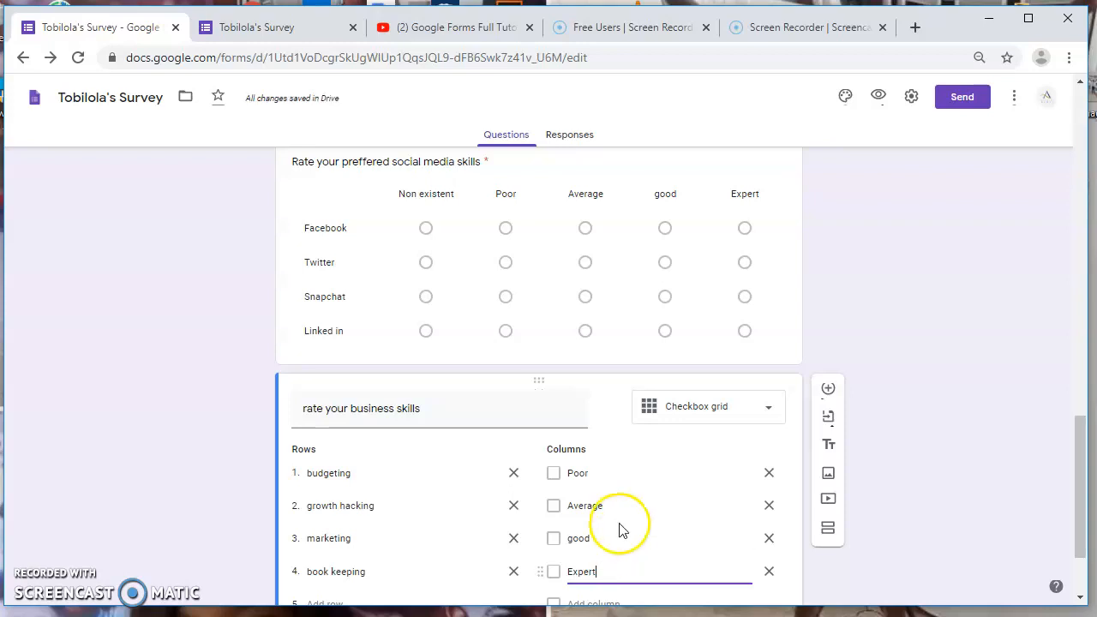
Add a fifth column "Would rather outsource" to the business skills grid and require a response in each row
{"action": "scroll", "coordinate": [619, 526], "scroll_direction": "down", "scroll_amount": 2}
{"action": "left_click", "coordinate": [589, 483]}
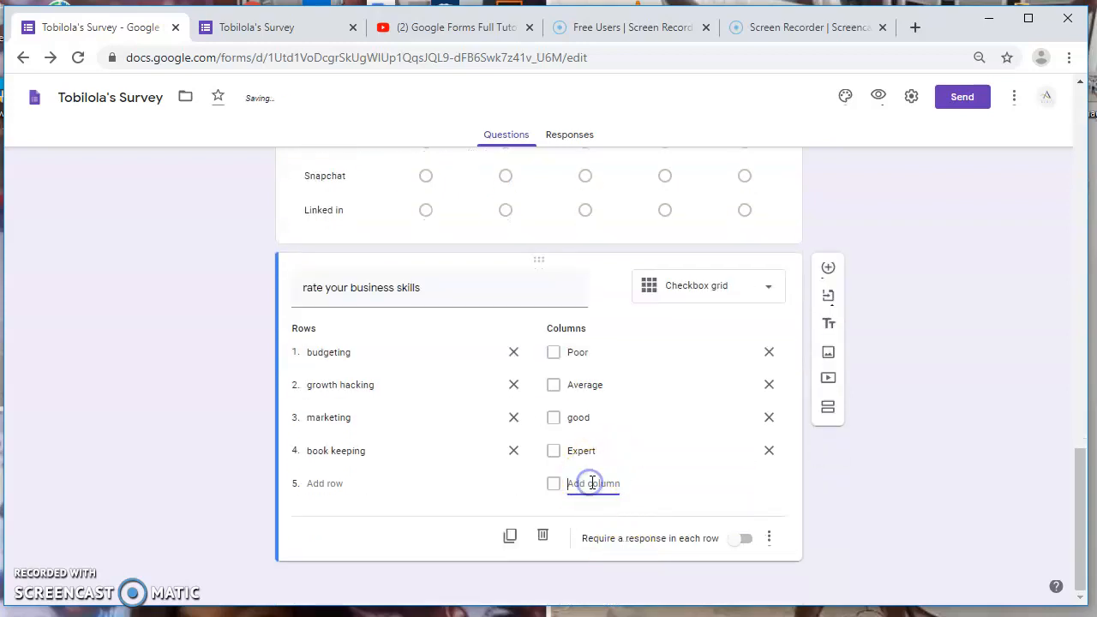
{"action": "type", "text": "Would rather outsource"}
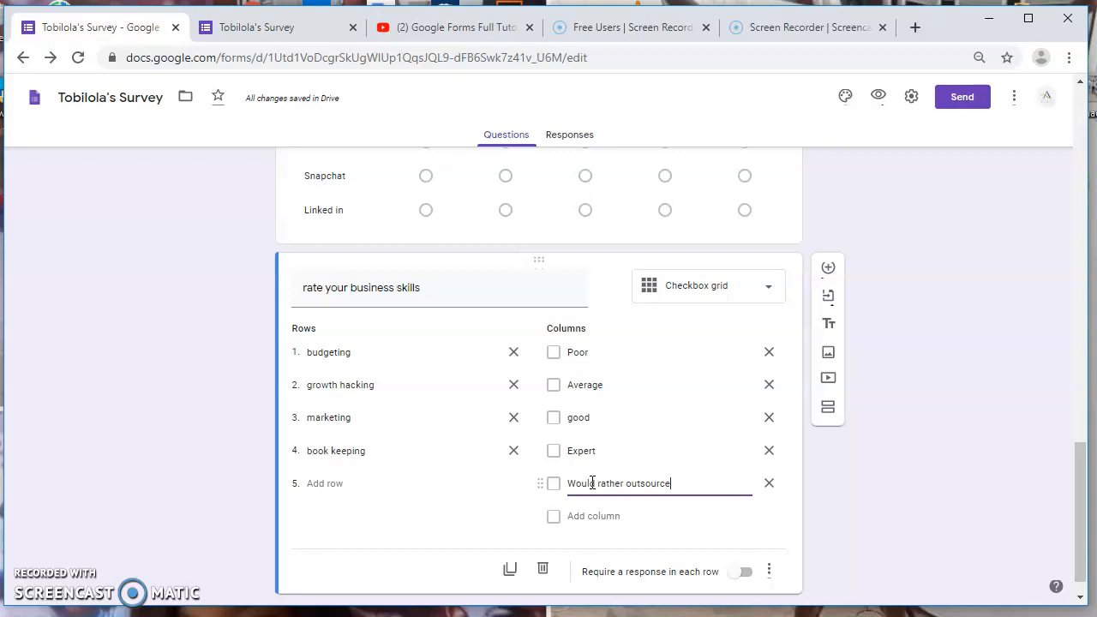
{"action": "left_click", "coordinate": [594, 484]}
{"action": "left_click", "coordinate": [735, 574]}
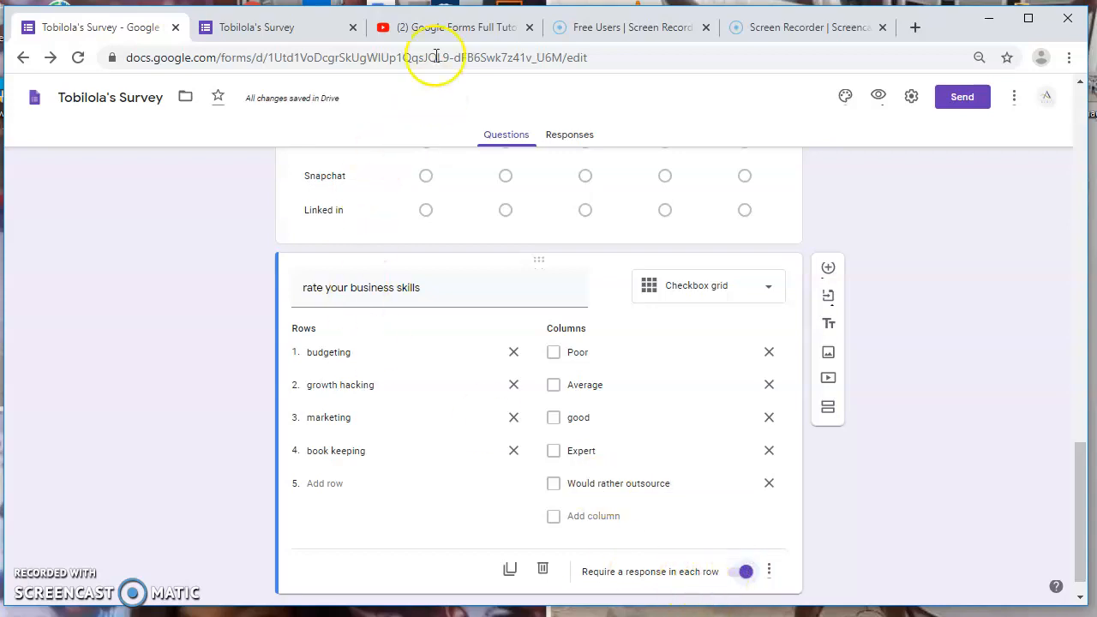
Switch to the respondent view of the survey, reload it and look over the business skills grid
{"action": "left_click", "coordinate": [250, 27]}
{"action": "left_click", "coordinate": [77, 58]}
{"action": "left_click", "coordinate": [624, 154]}
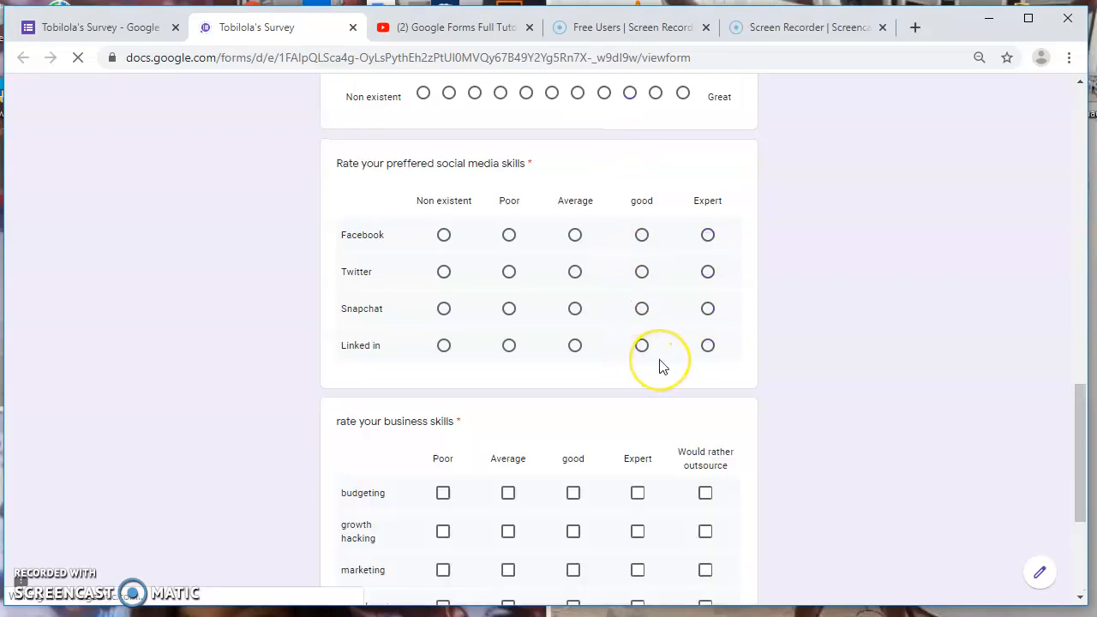
{"action": "scroll", "coordinate": [656, 367], "scroll_direction": "down", "scroll_amount": 3}
{"action": "scroll", "coordinate": [658, 364], "scroll_direction": "up", "scroll_amount": 3}
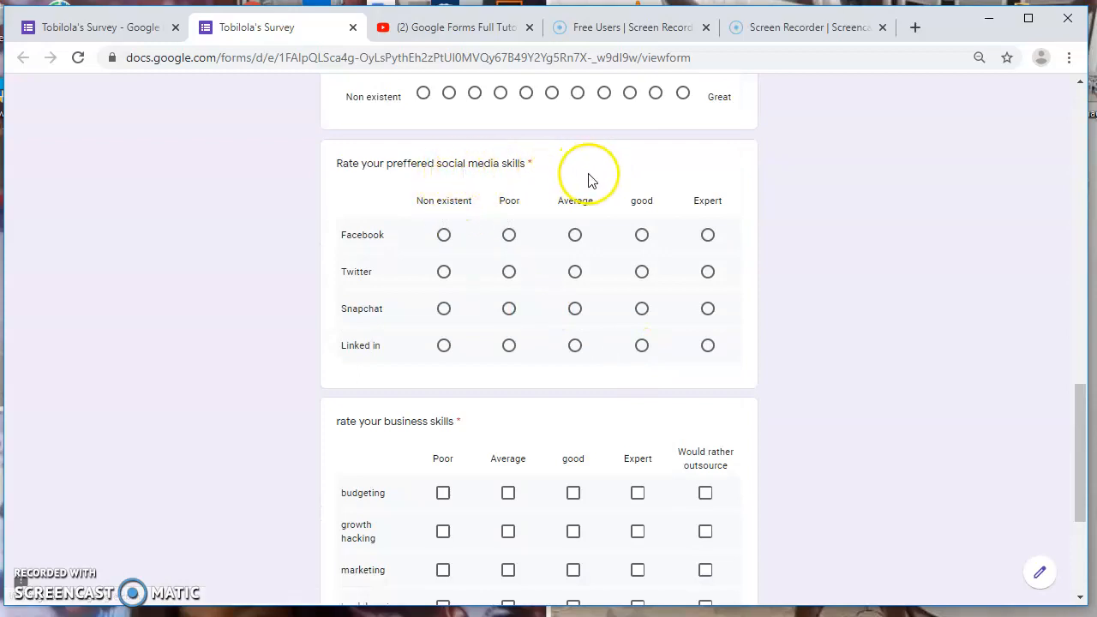
Tick both Poor and Average for budgeting, growth hacking, marketing and book keeping in the business skills grid
{"action": "left_click", "coordinate": [443, 494]}
{"action": "left_click", "coordinate": [509, 496]}
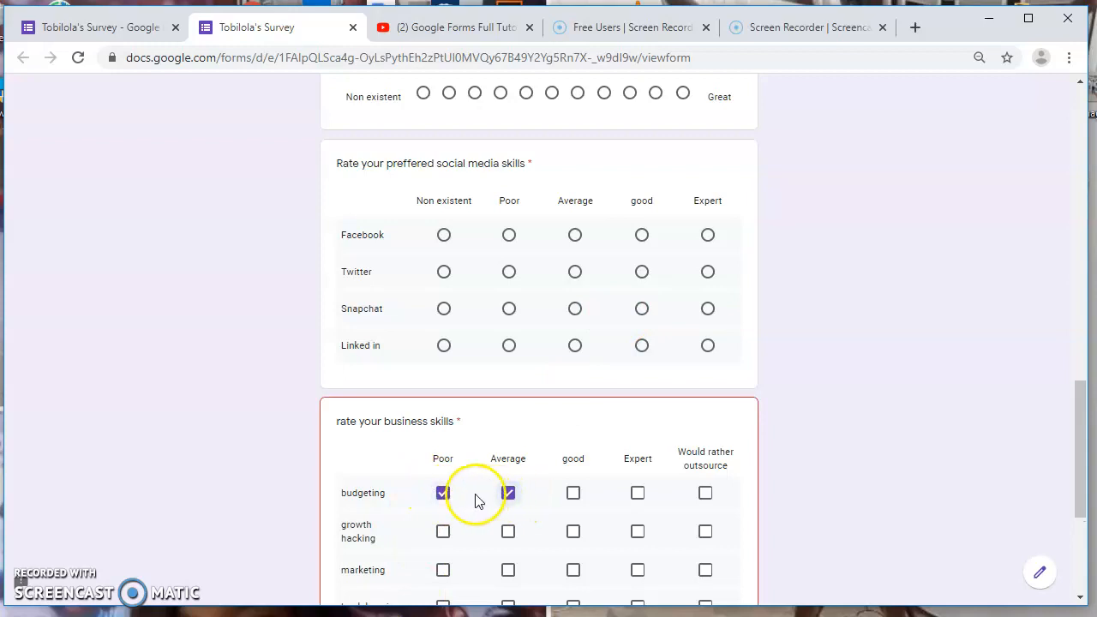
{"action": "left_click", "coordinate": [506, 495]}
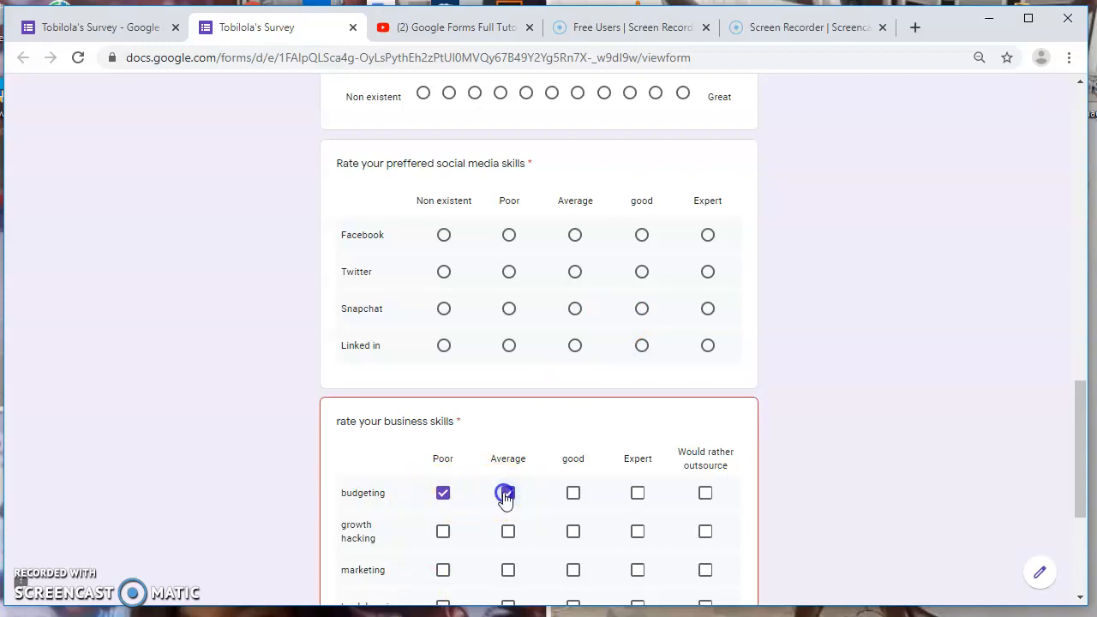
{"action": "left_click", "coordinate": [507, 495]}
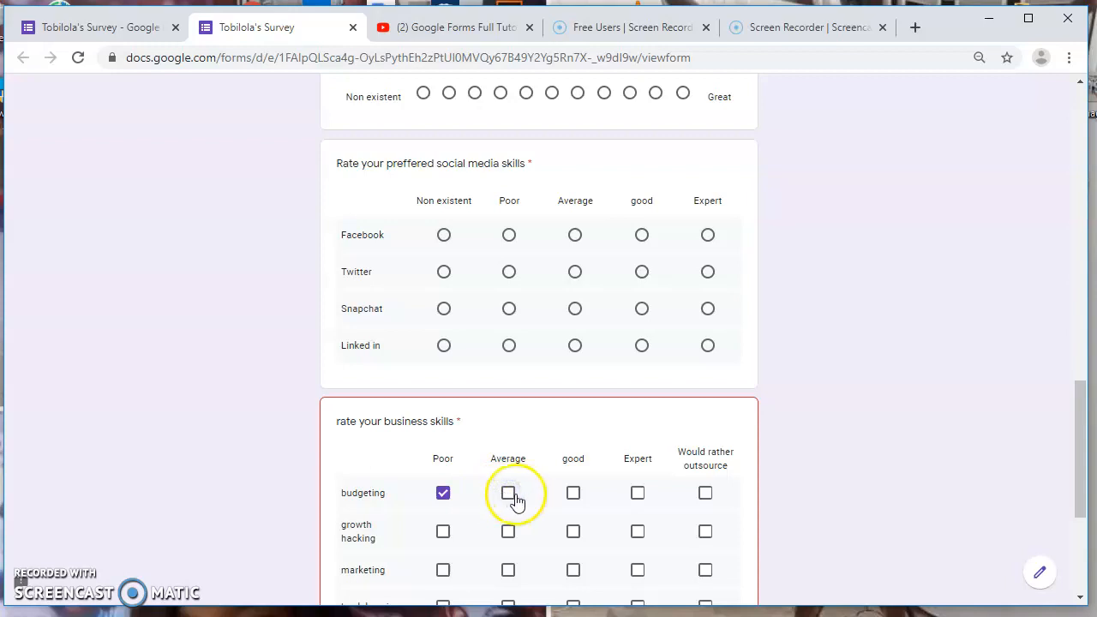
{"action": "left_click", "coordinate": [444, 534]}
{"action": "left_click", "coordinate": [507, 533]}
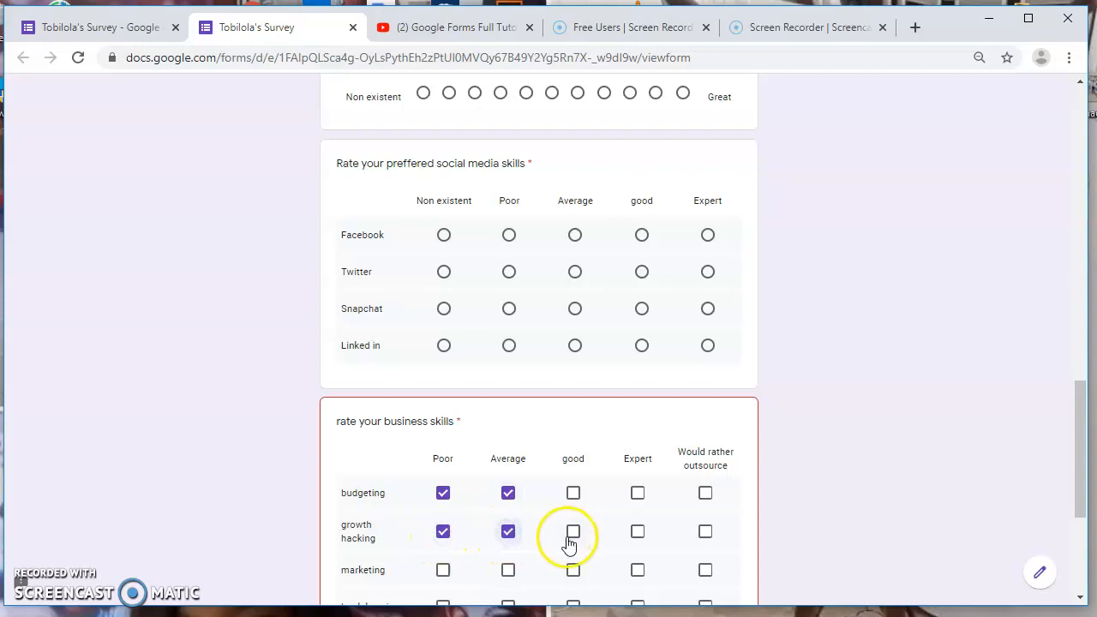
{"action": "scroll", "coordinate": [565, 544], "scroll_direction": "down", "scroll_amount": 3}
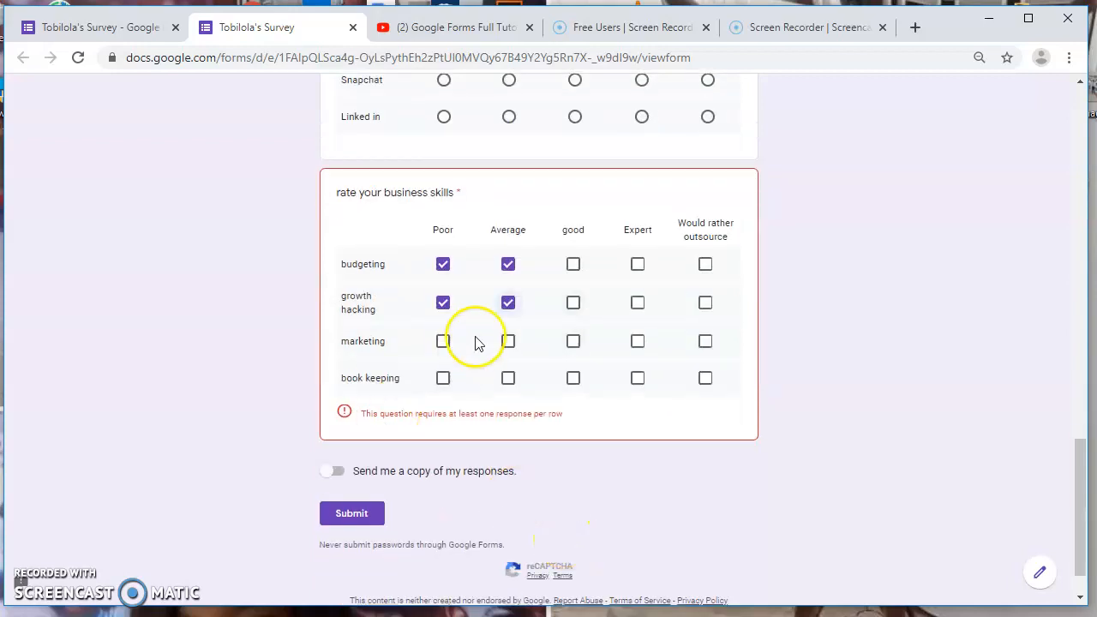
{"action": "left_click", "coordinate": [444, 342]}
{"action": "left_click", "coordinate": [509, 344]}
{"action": "left_click", "coordinate": [443, 377]}
{"action": "left_click", "coordinate": [507, 378]}
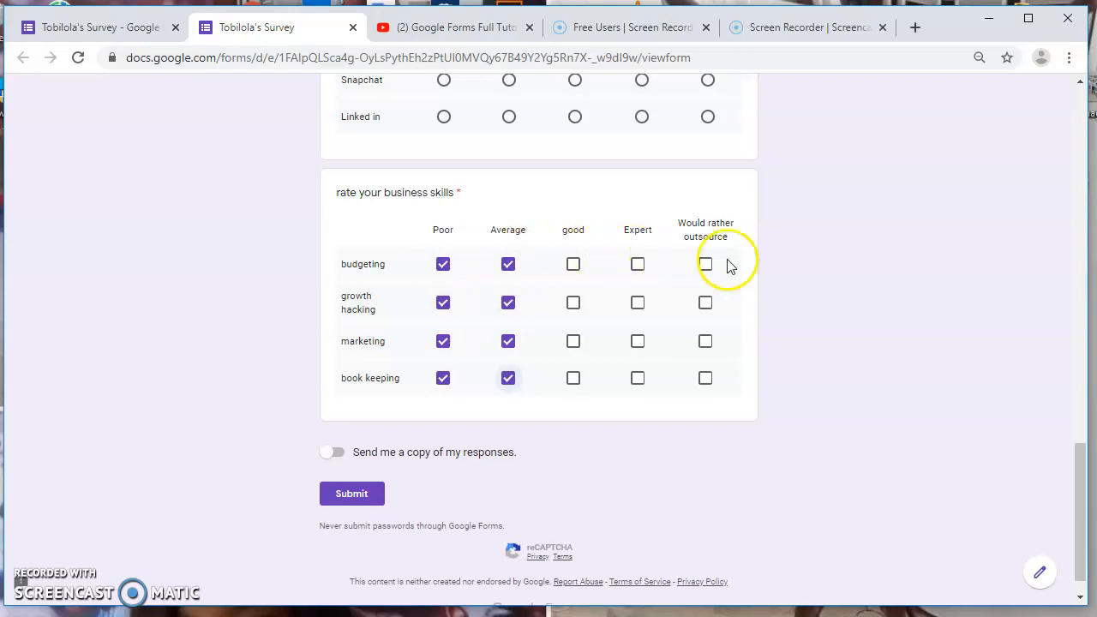
Return to the form editor and rename the business skills grid's Poor column to "posting pictures"
{"action": "left_click", "coordinate": [82, 28]}
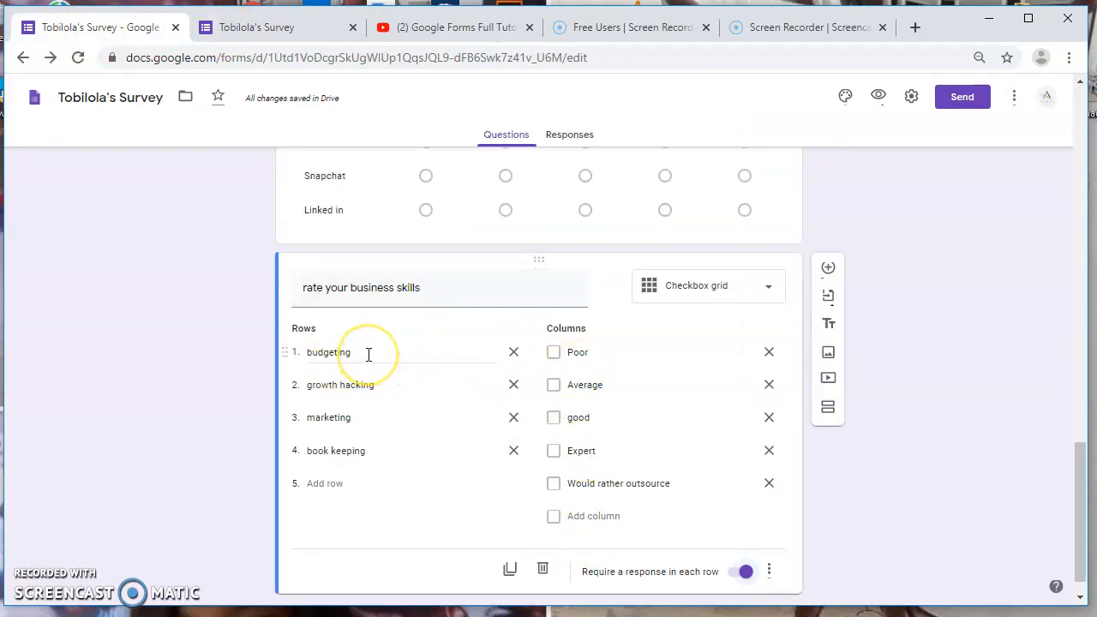
{"action": "left_click_drag", "start_coordinate": [368, 355], "coordinate": [308, 357]}
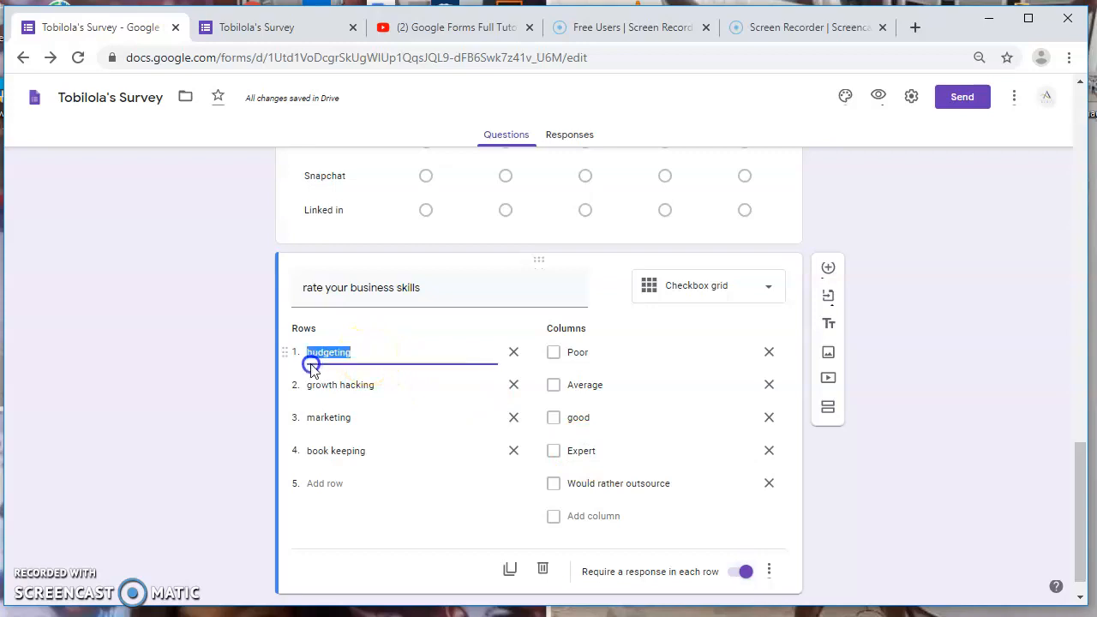
{"action": "left_click", "coordinate": [382, 352]}
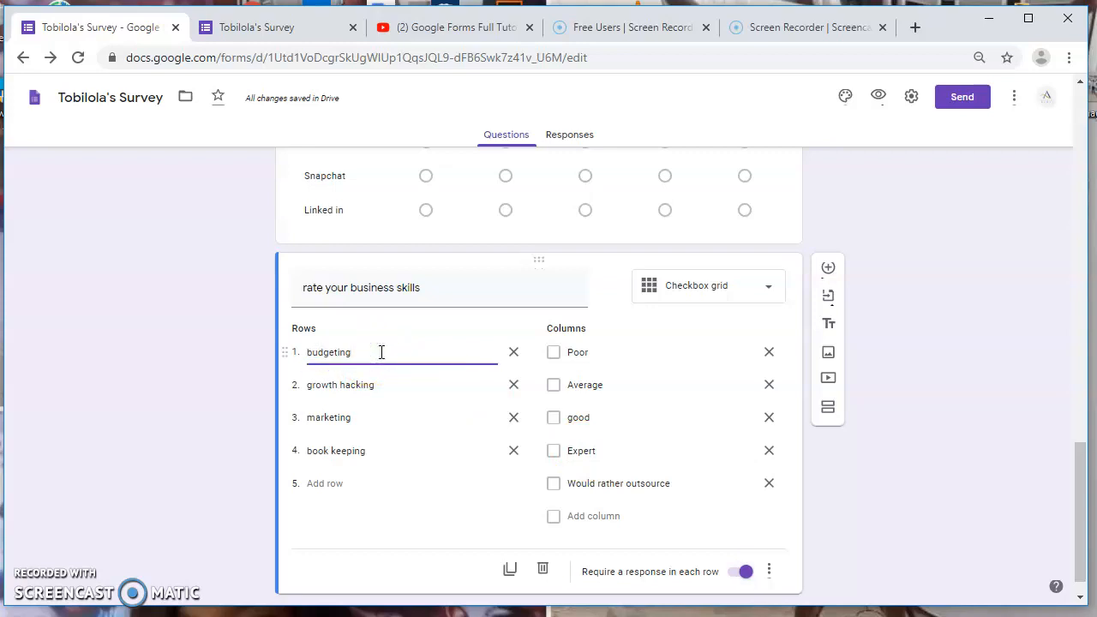
{"action": "left_click", "coordinate": [597, 358]}
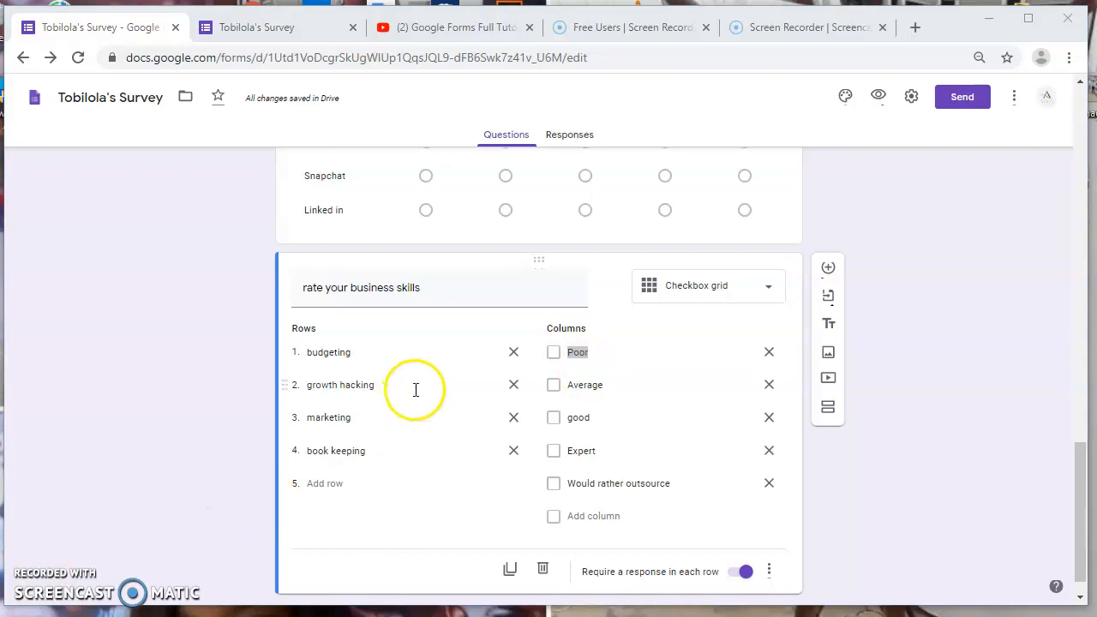
{"action": "double_click", "coordinate": [590, 353]}
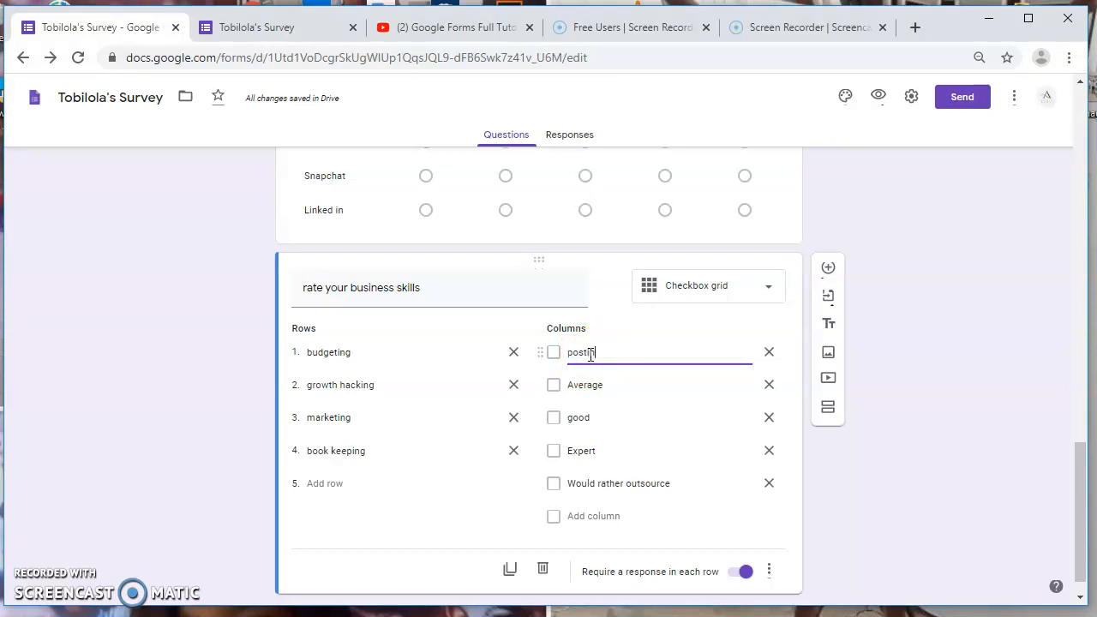
{"action": "type", "text": "posting pictures"}
Rename the grid's Average column to "writing articles", good to "liking comments", Expert to "posting videos" and Would rather outsource to "posting link"
{"action": "double_click", "coordinate": [600, 384]}
{"action": "type", "text": "w"}
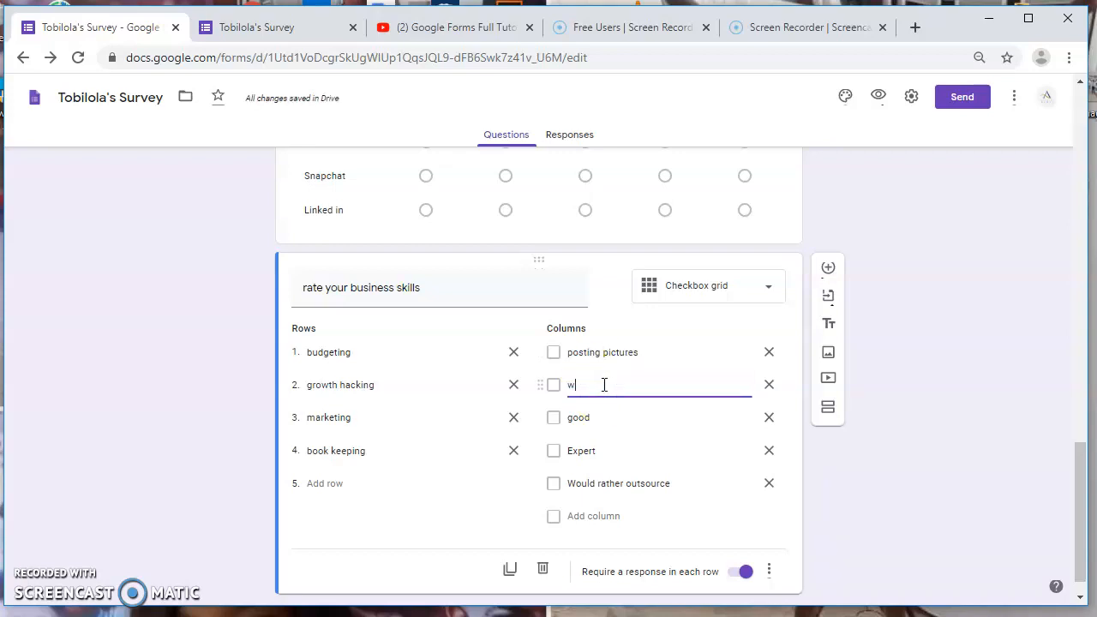
{"action": "type", "text": "riting g"}
{"action": "left_click", "coordinate": [622, 420]}
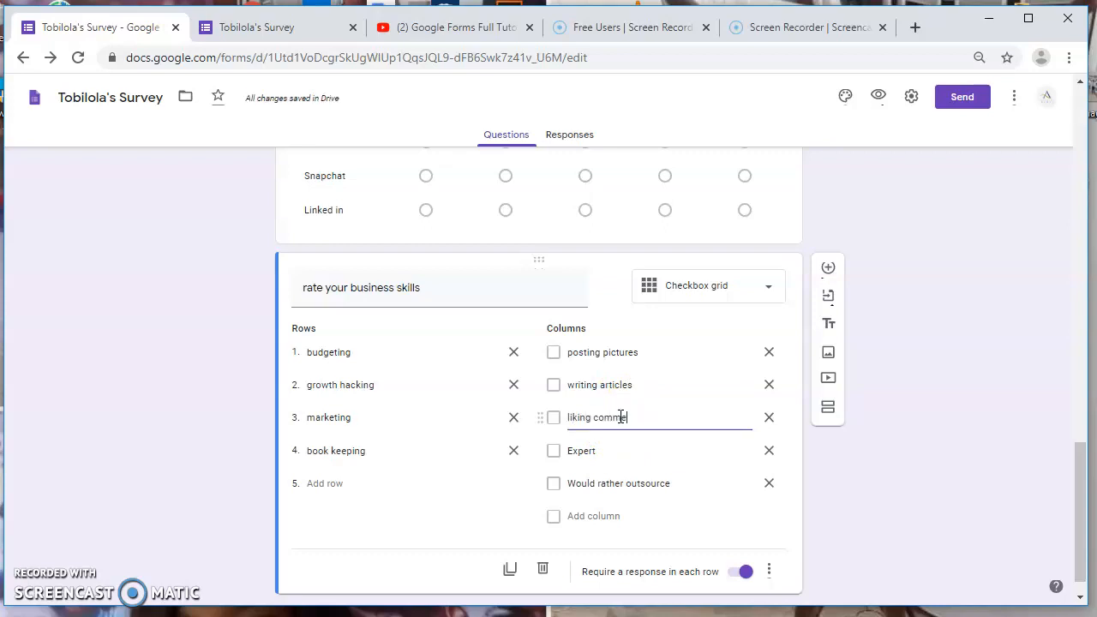
{"action": "left_click", "coordinate": [590, 450]}
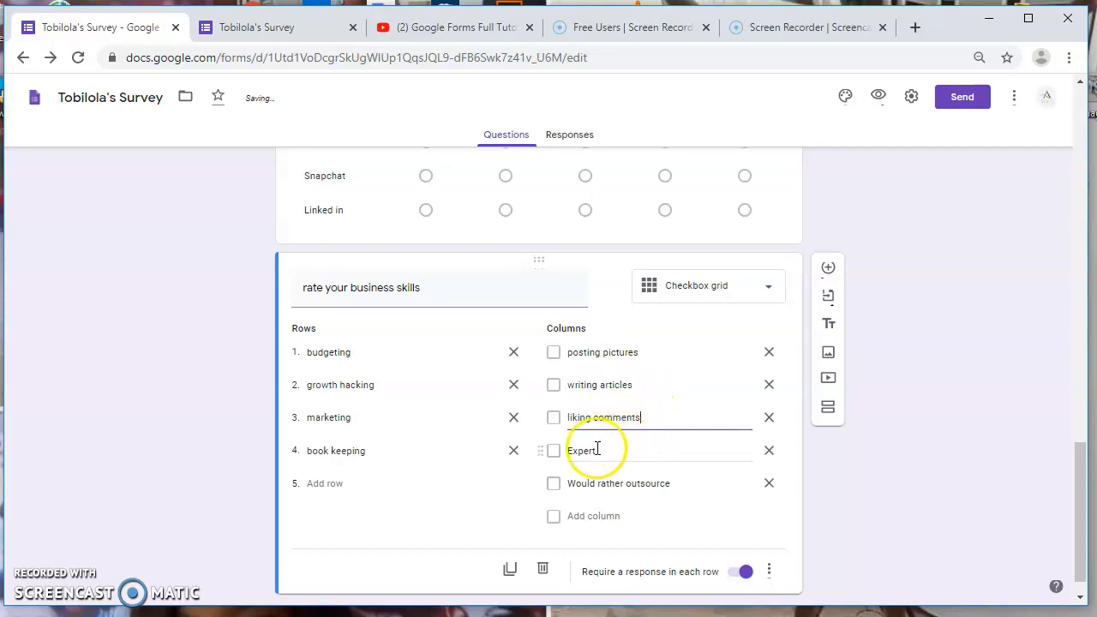
{"action": "type", "text": "posi"}
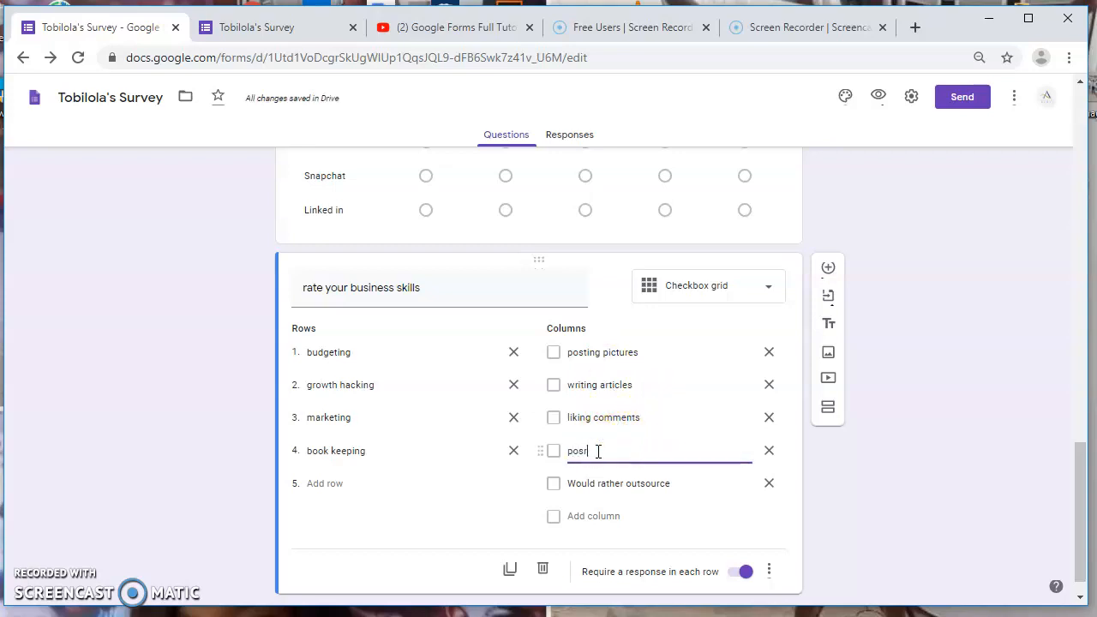
{"action": "type", "text": "ting videos"}
{"action": "left_click", "coordinate": [620, 482]}
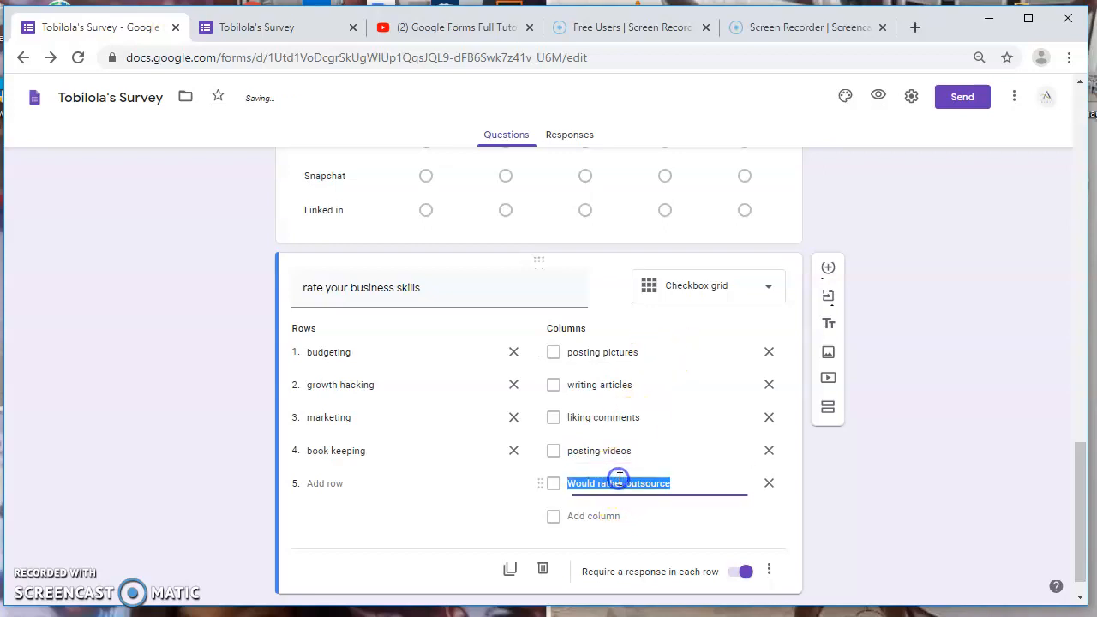
{"action": "type", "text": "posting link"}
{"action": "key", "text": "BackSpace"}
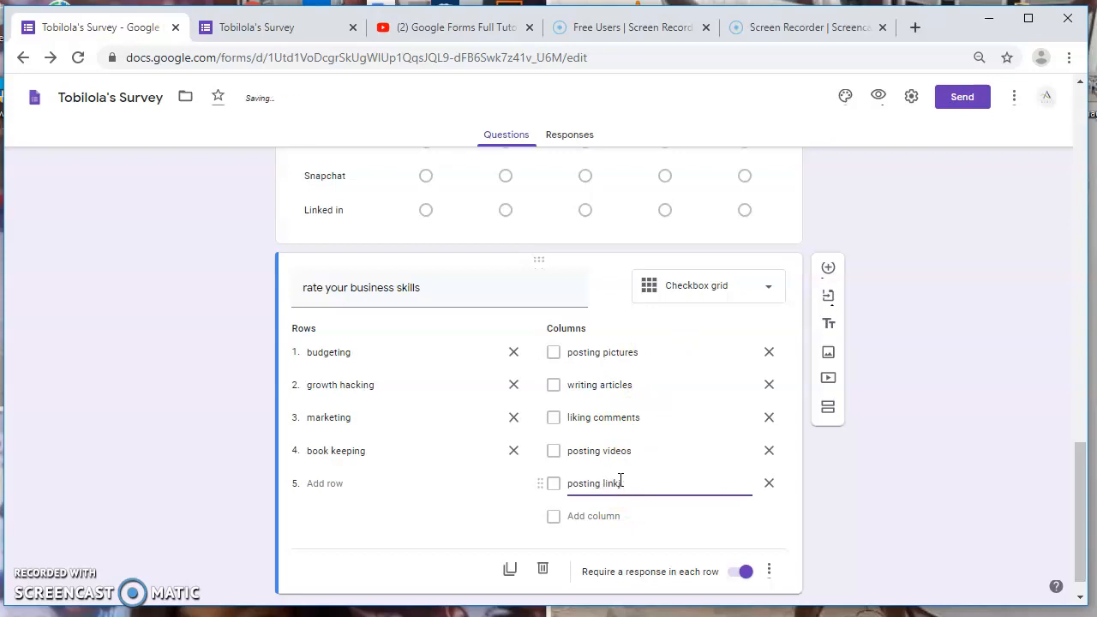
Complete the last column's name as "posting linked documents" and rename the grid's budgeting row to "facebook"
{"action": "type", "text": "ed documents"}
{"action": "left_click", "coordinate": [401, 363]}
{"action": "double_click", "coordinate": [351, 354]}
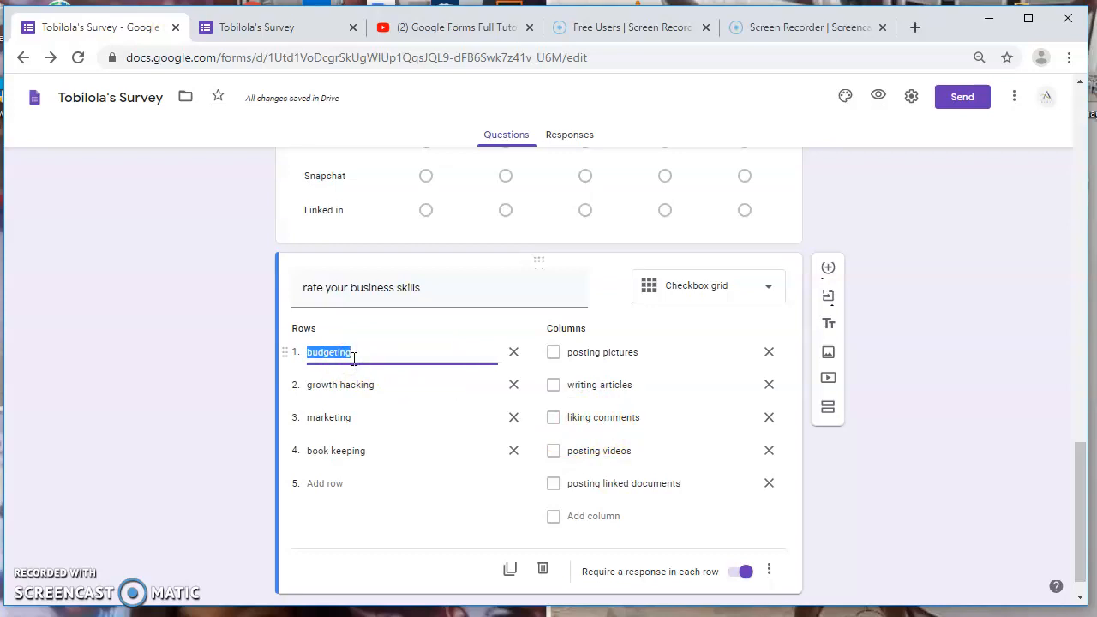
{"action": "type", "text": "facebook"}
{"action": "left_click", "coordinate": [380, 196]}
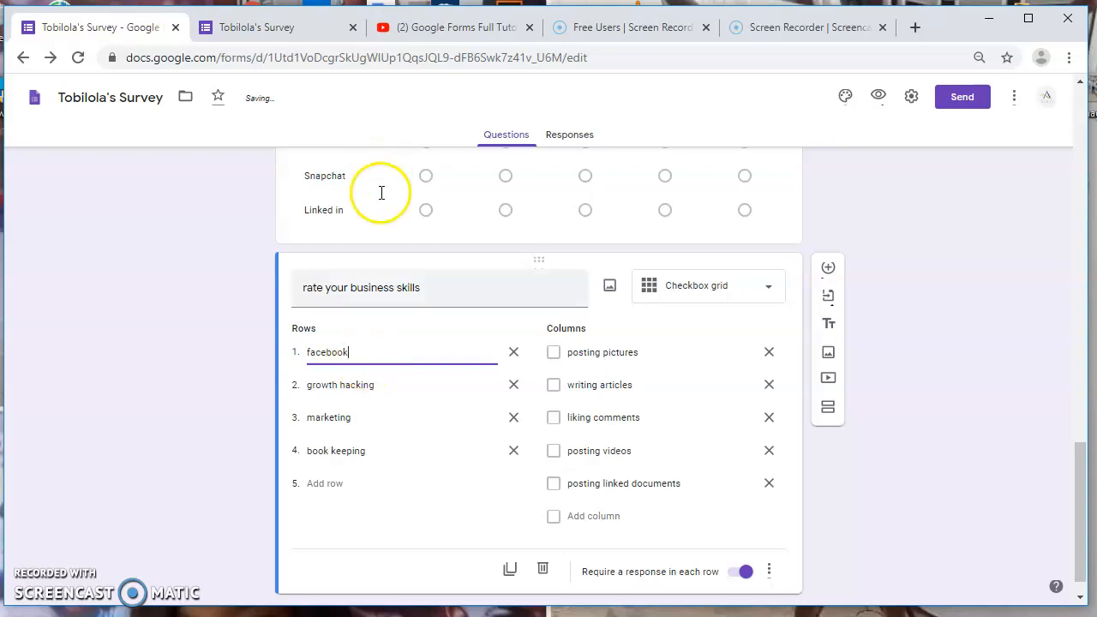
Rename the grid's growth hacking row to "instagram", marketing to "linkedin" and book keeping to "twitter"
{"action": "double_click", "coordinate": [375, 392]}
{"action": "double_click", "coordinate": [341, 442]}
{"action": "double_click", "coordinate": [341, 471]}
{"action": "scroll", "coordinate": [343, 484], "scroll_direction": "down", "scroll_amount": 4}
{"action": "left_click", "coordinate": [349, 465]}
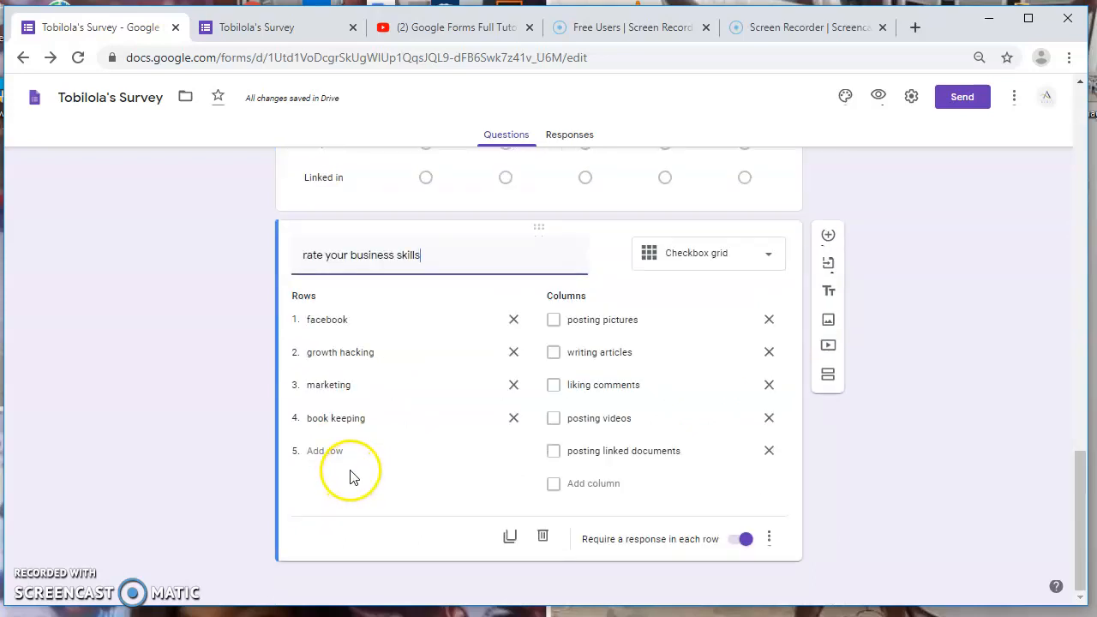
{"action": "left_click", "coordinate": [343, 359]}
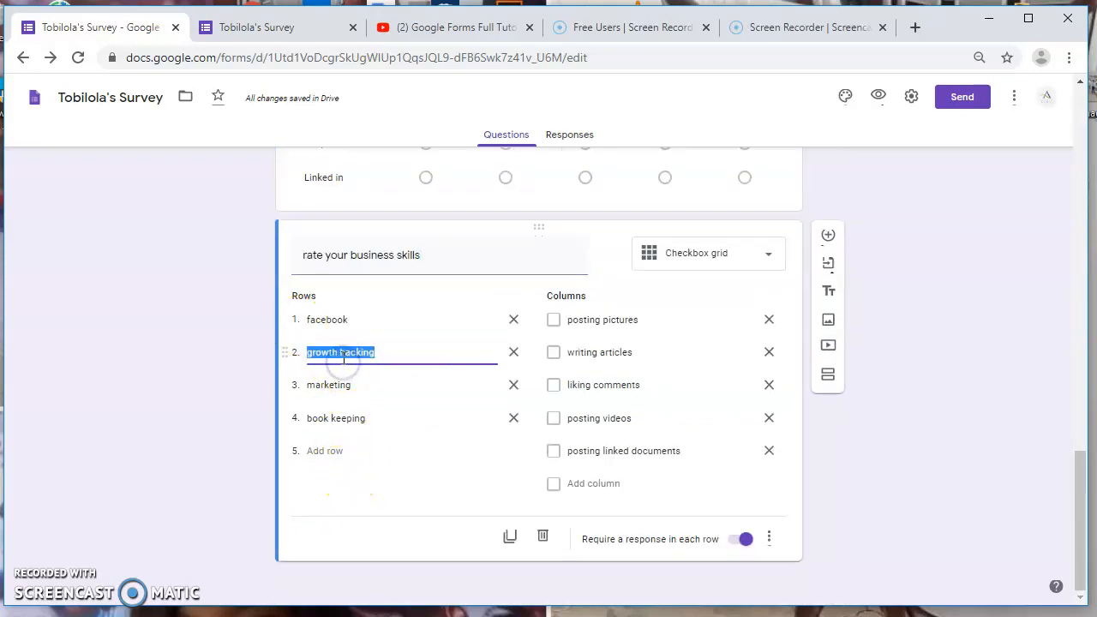
{"action": "type", "text": "instagram"}
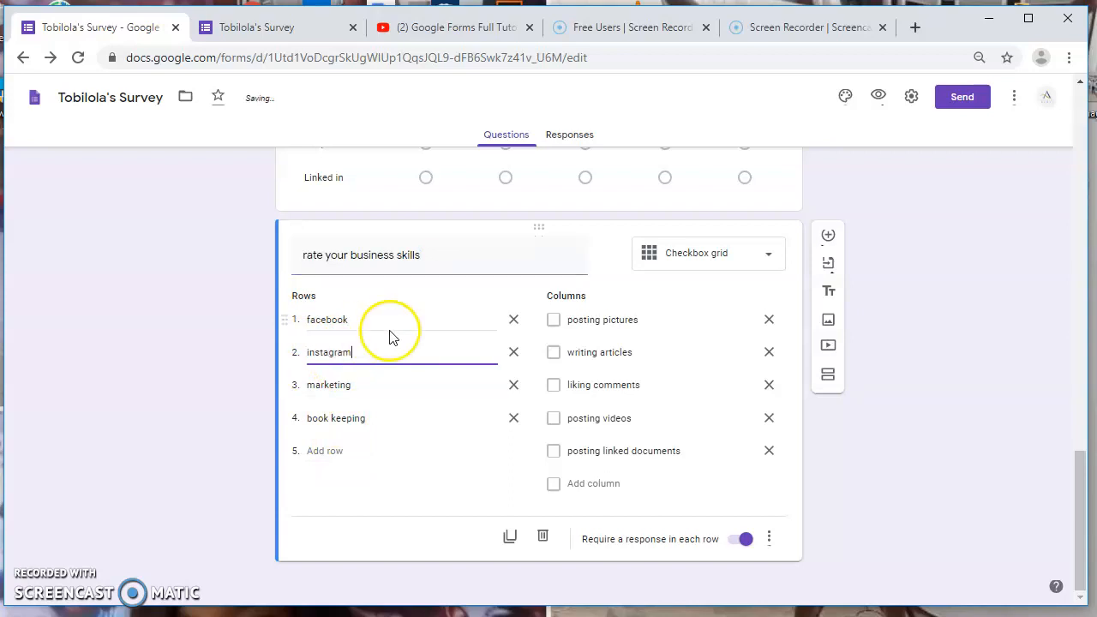
{"action": "left_click", "coordinate": [327, 386]}
{"action": "type", "text": "linkedin"}
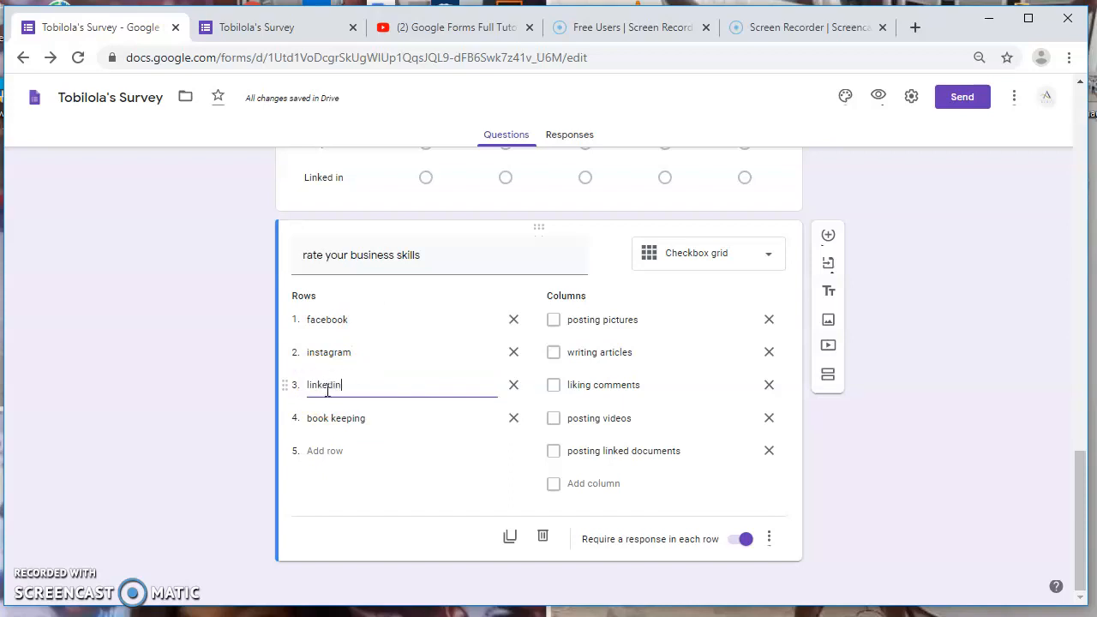
{"action": "left_click", "coordinate": [336, 419]}
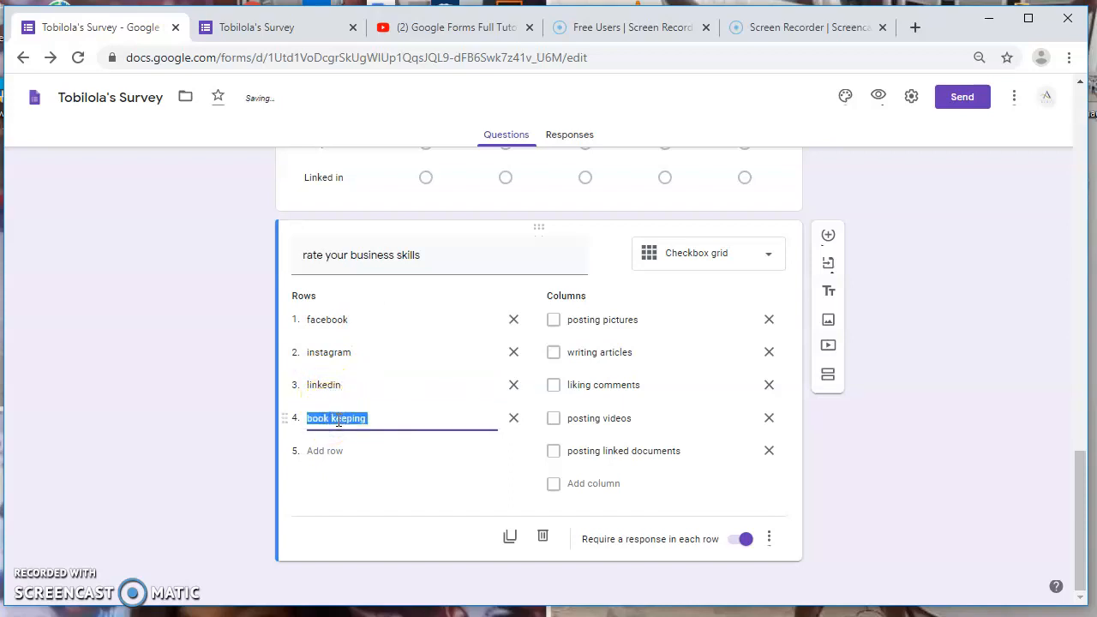
{"action": "type", "text": "y"}
{"action": "type", "text": "witter"}
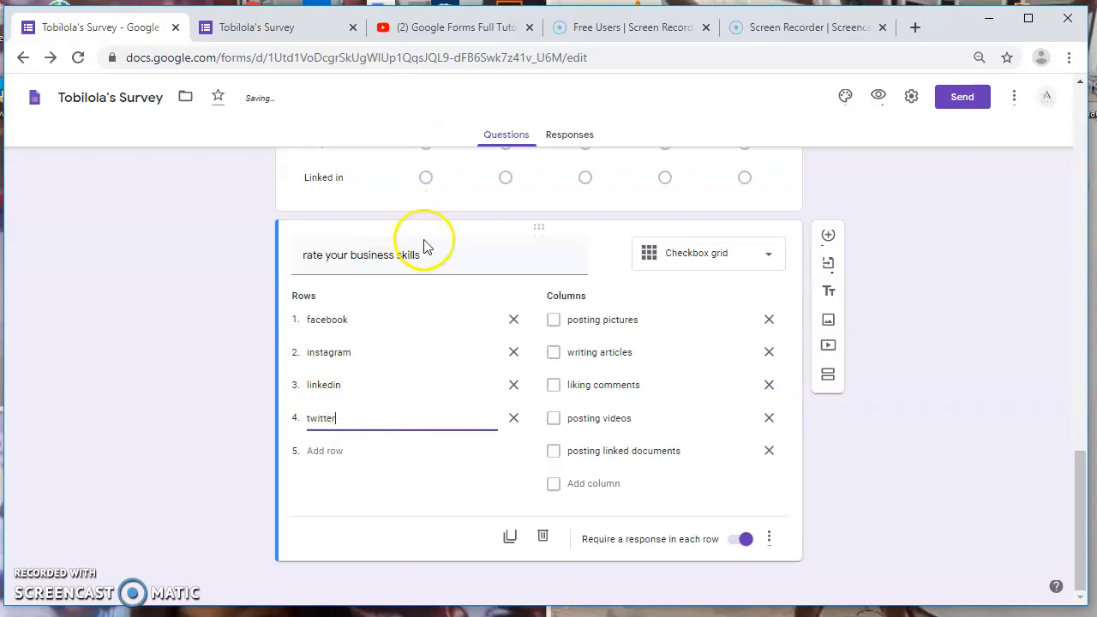
Replace the checkbox grid's question text with "What do you often do on these varoius socila media platform"
{"action": "left_click", "coordinate": [386, 252]}
{"action": "type", "text": "What do"}
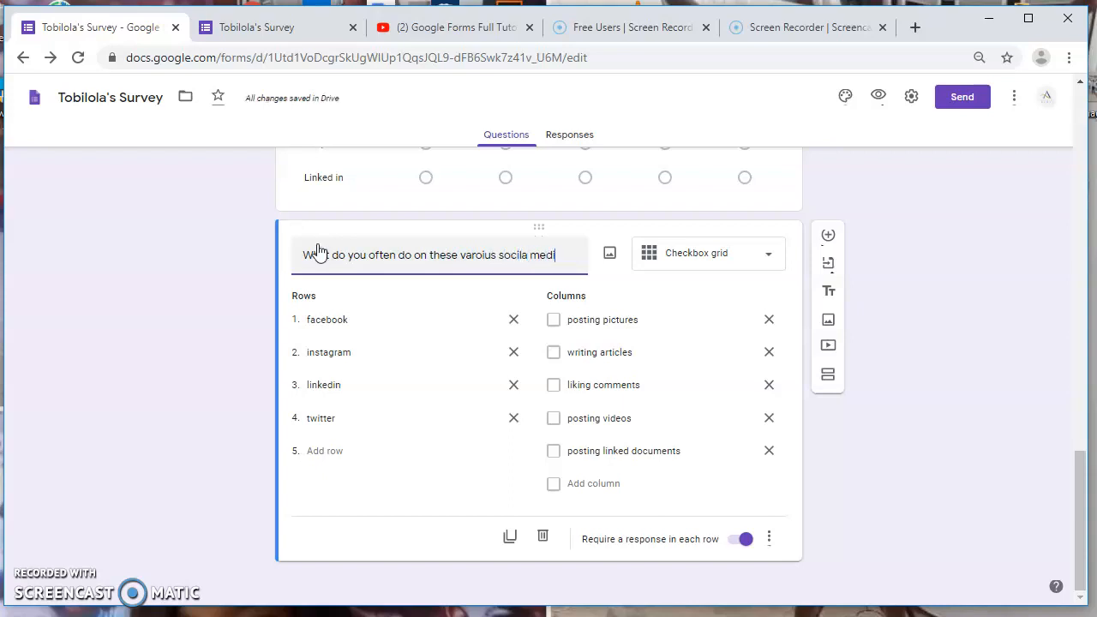
{"action": "type", "text": "latform"}
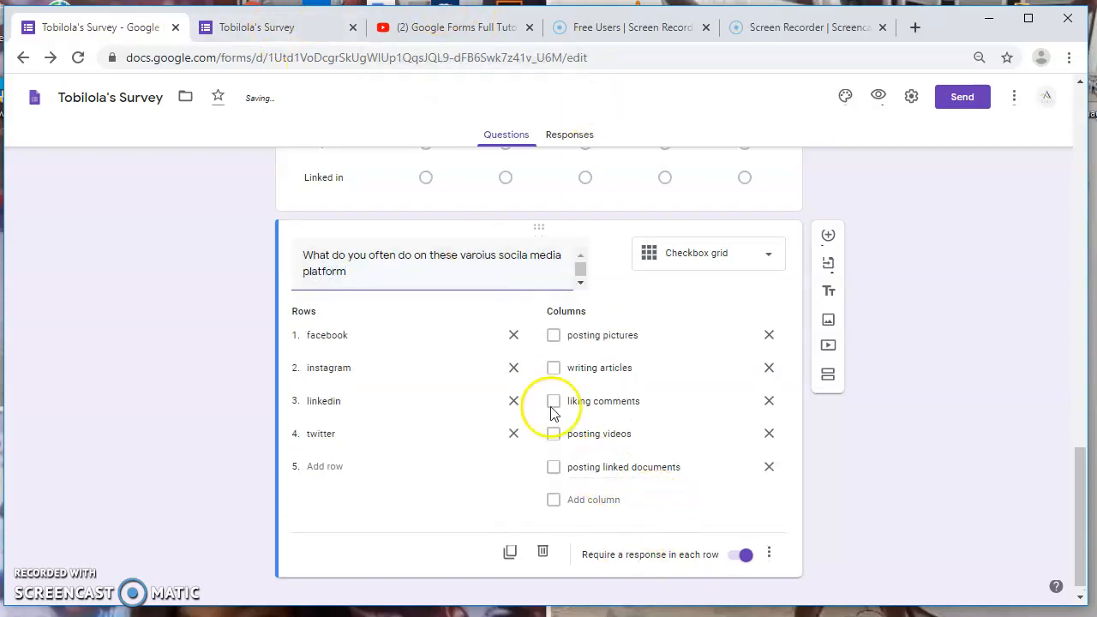
Switch to the respondent view and reload it, discarding the ticked answers and preventing additional page dialogs
{"action": "left_click", "coordinate": [294, 38]}
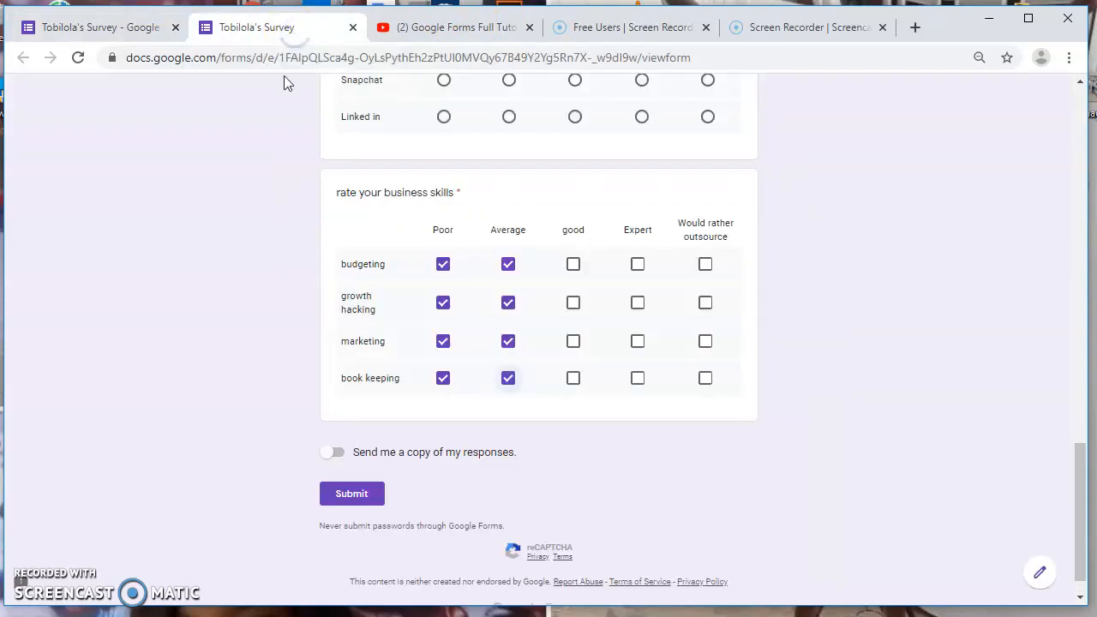
{"action": "left_click", "coordinate": [77, 58]}
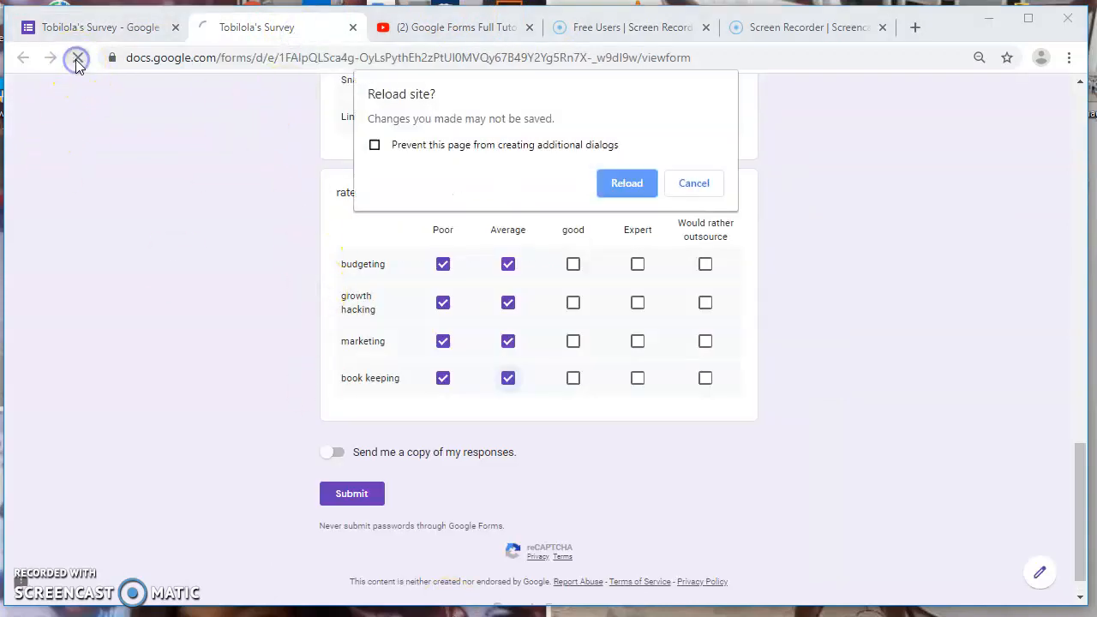
{"action": "left_click", "coordinate": [381, 147]}
{"action": "left_click", "coordinate": [627, 184]}
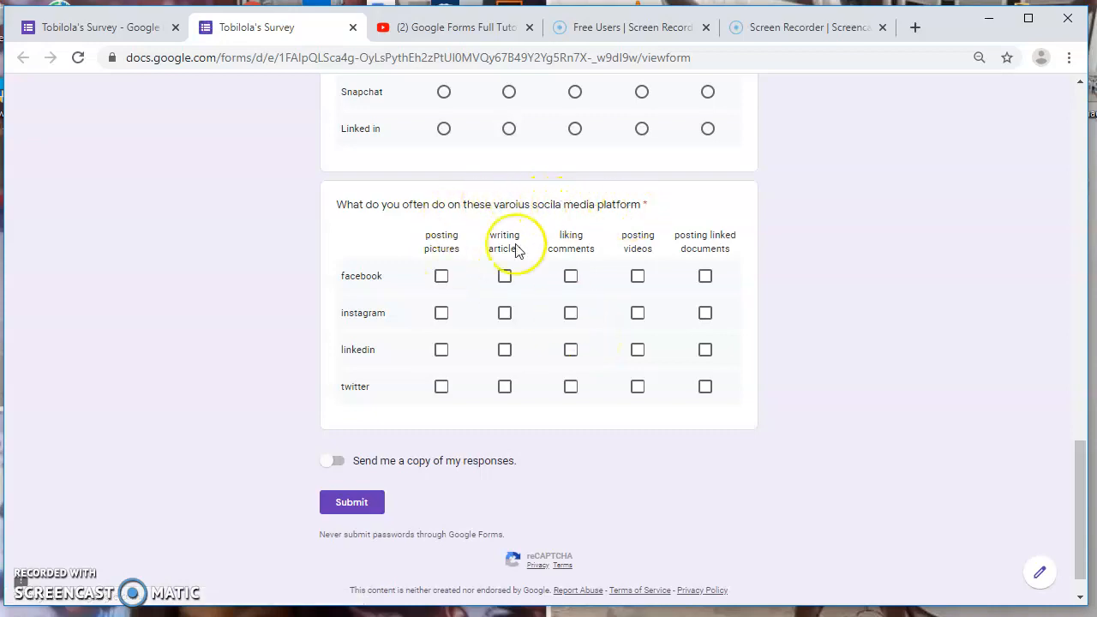
Tick posting pictures, writing articles and liking comments for facebook, and posting pictures and writing articles for instagram
{"action": "left_click", "coordinate": [440, 276]}
{"action": "left_click", "coordinate": [505, 278]}
{"action": "left_click", "coordinate": [572, 279]}
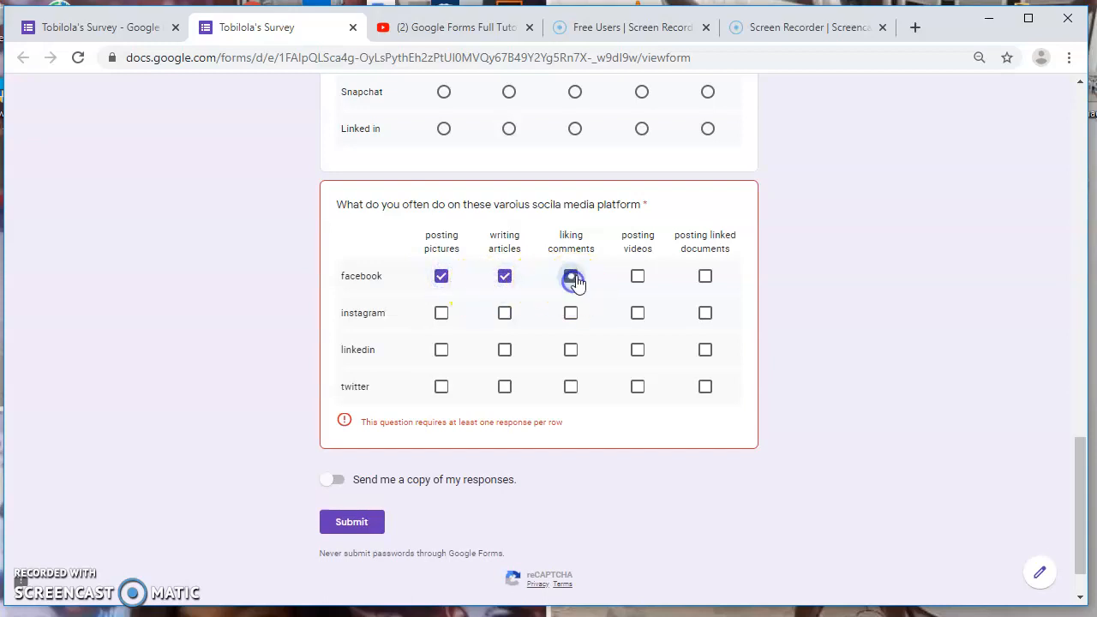
{"action": "left_click", "coordinate": [443, 316]}
{"action": "left_click", "coordinate": [509, 317]}
{"action": "left_click", "coordinate": [558, 320]}
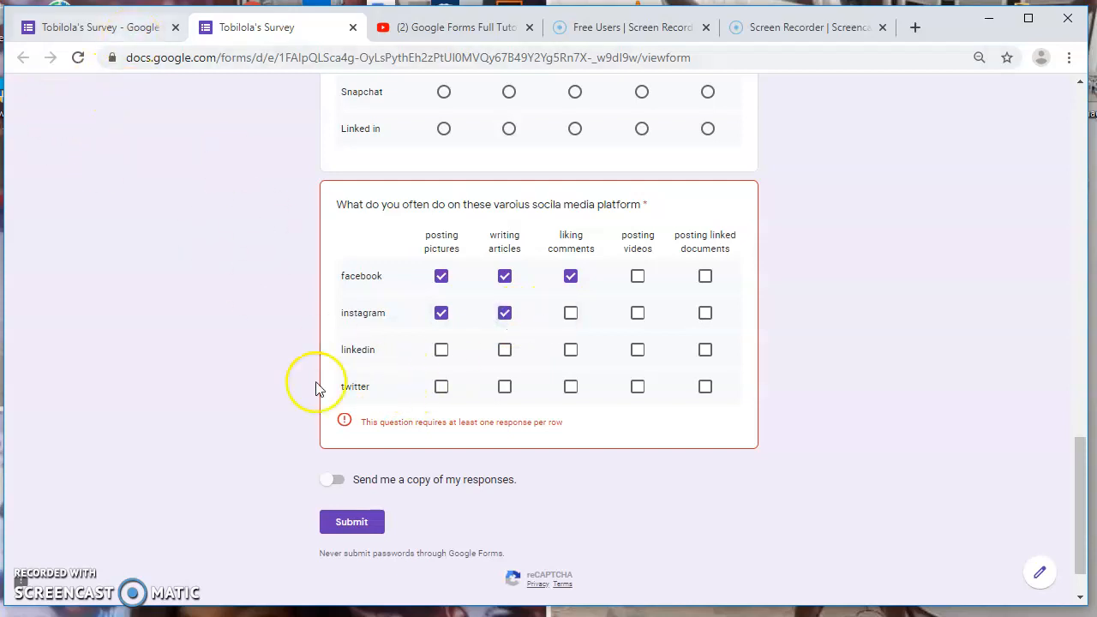
Return to the form editor and add a required Date question titled "Birthday" after the social media grid
{"action": "left_click", "coordinate": [133, 27]}
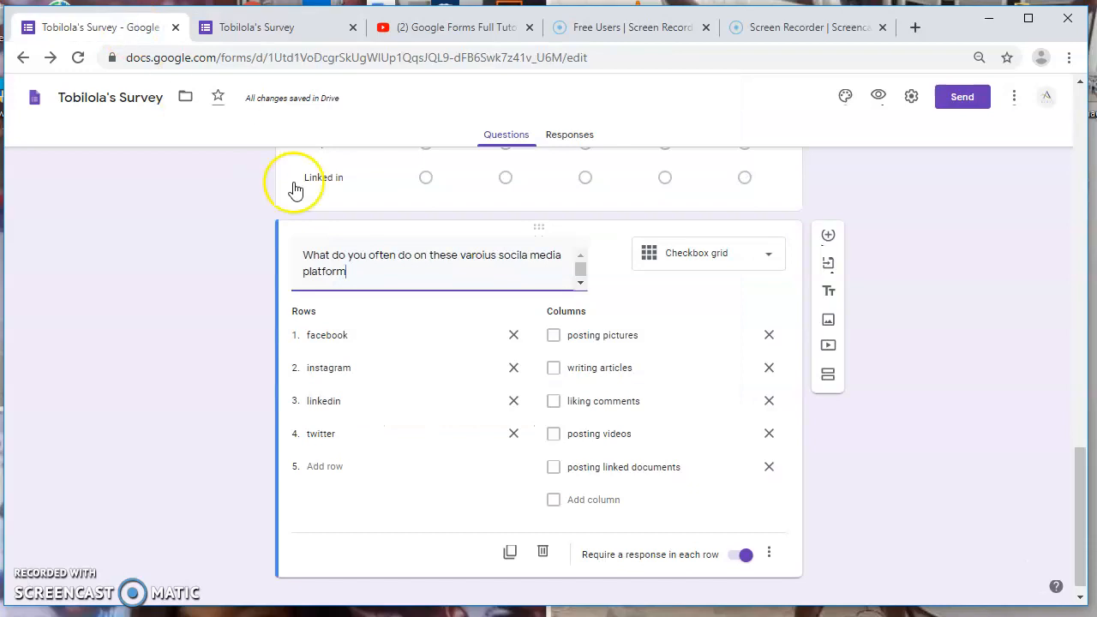
{"action": "left_click", "coordinate": [829, 237]}
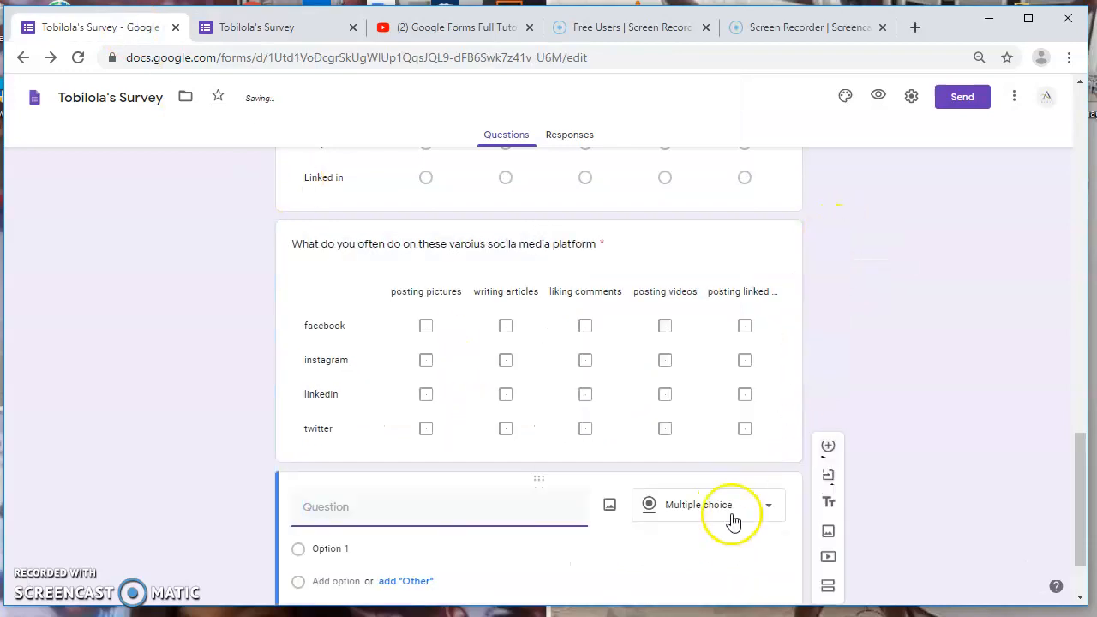
{"action": "left_click", "coordinate": [730, 513]}
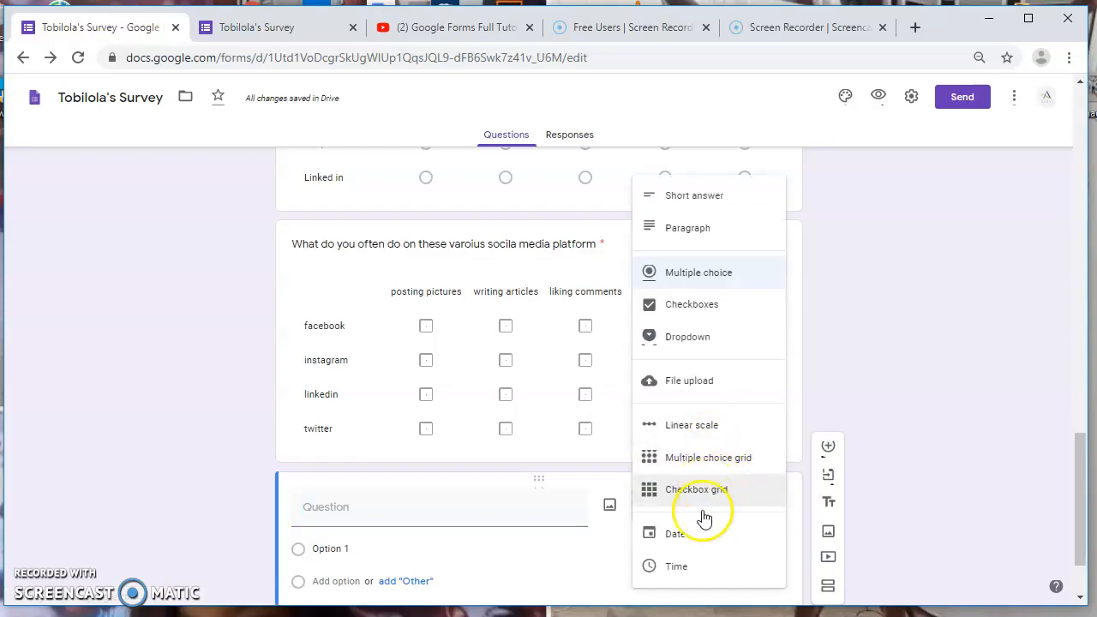
{"action": "left_click", "coordinate": [695, 538]}
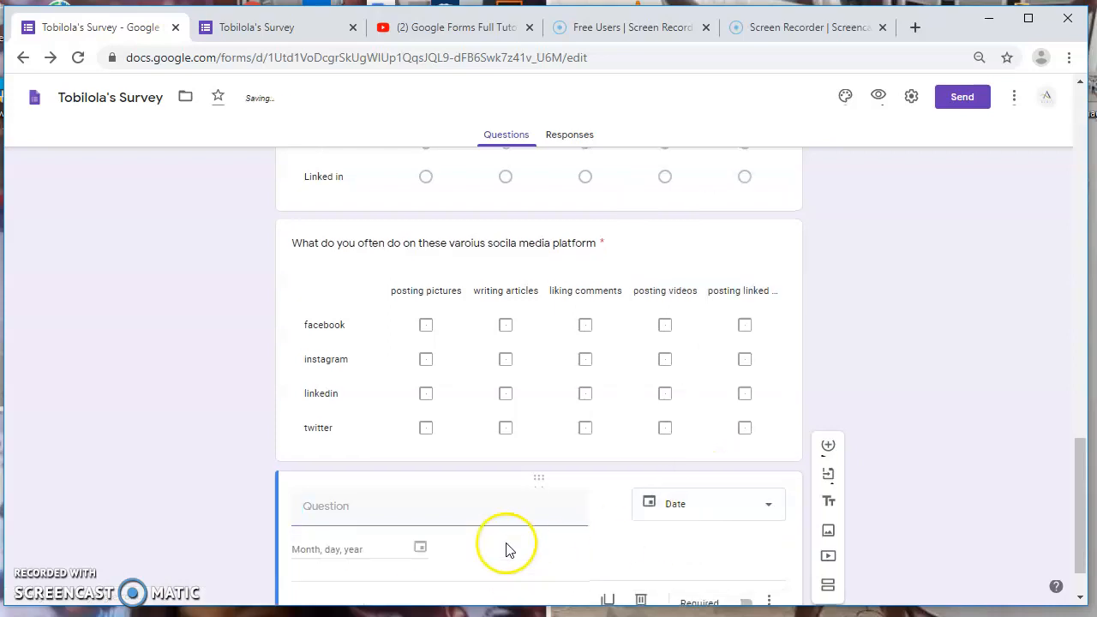
{"action": "left_click", "coordinate": [393, 443]}
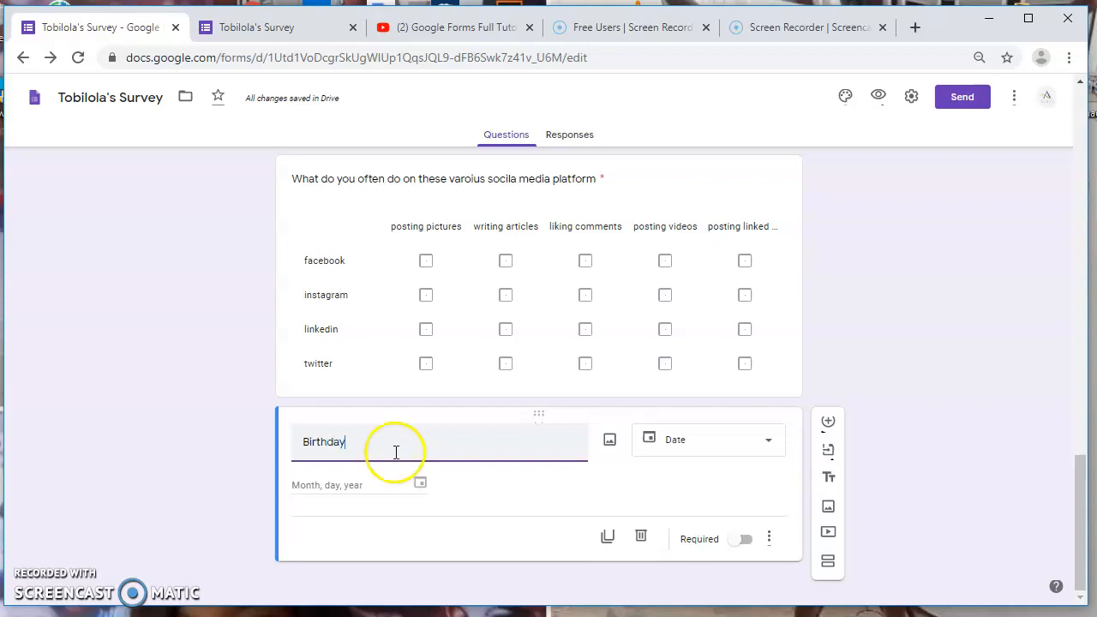
{"action": "left_click", "coordinate": [742, 537]}
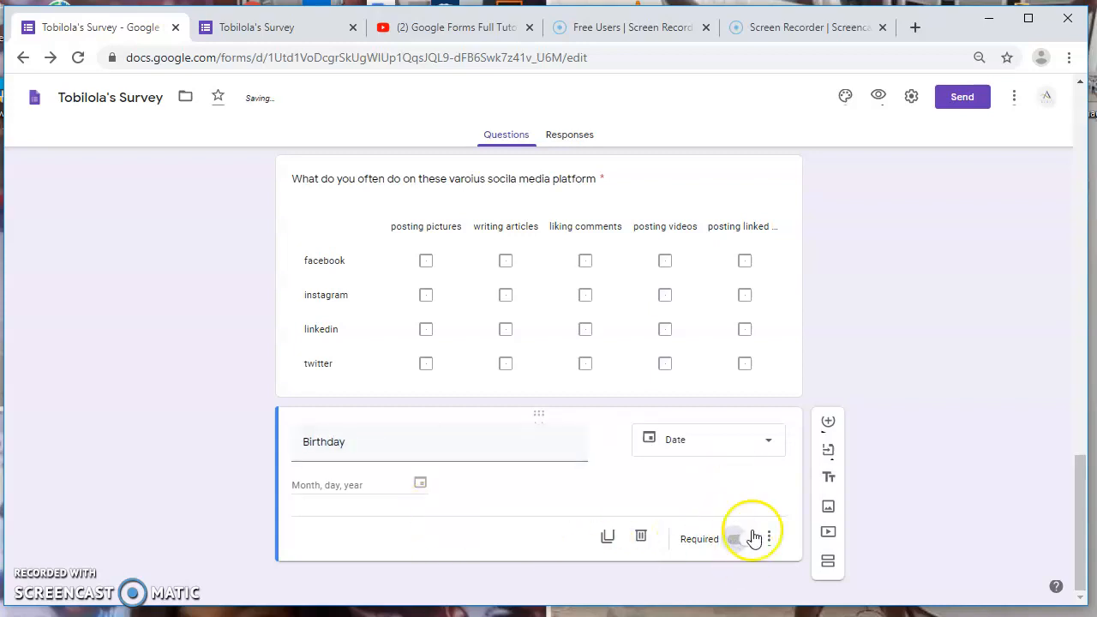
Add a required Time question titled "Time you can come in" after the Birthday question
{"action": "left_click", "coordinate": [833, 426]}
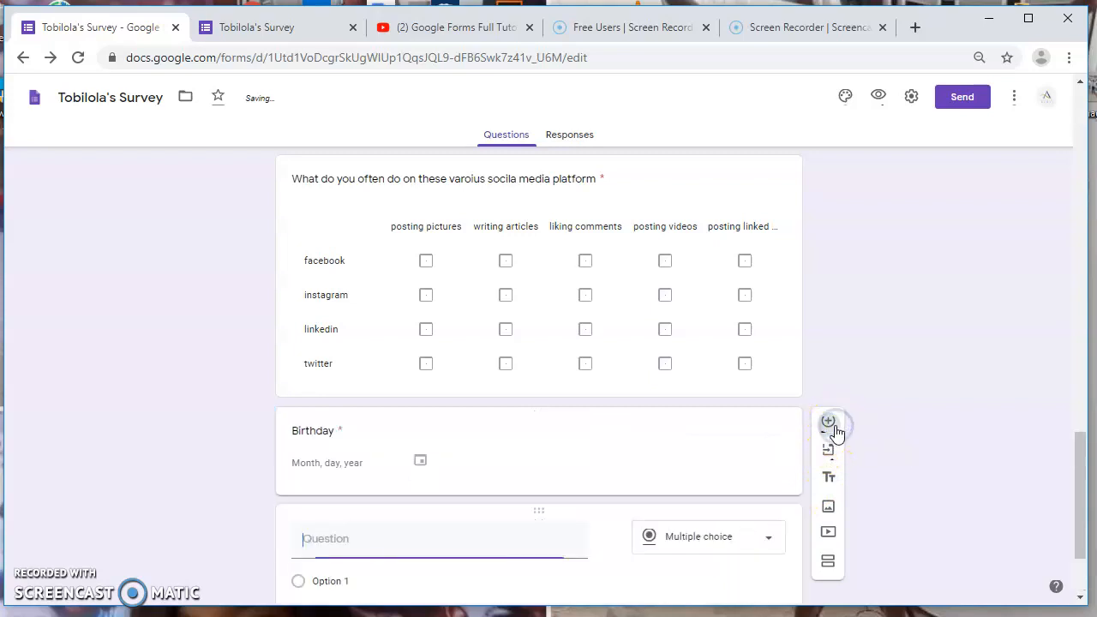
{"action": "left_click", "coordinate": [722, 549]}
{"action": "left_click", "coordinate": [677, 569]}
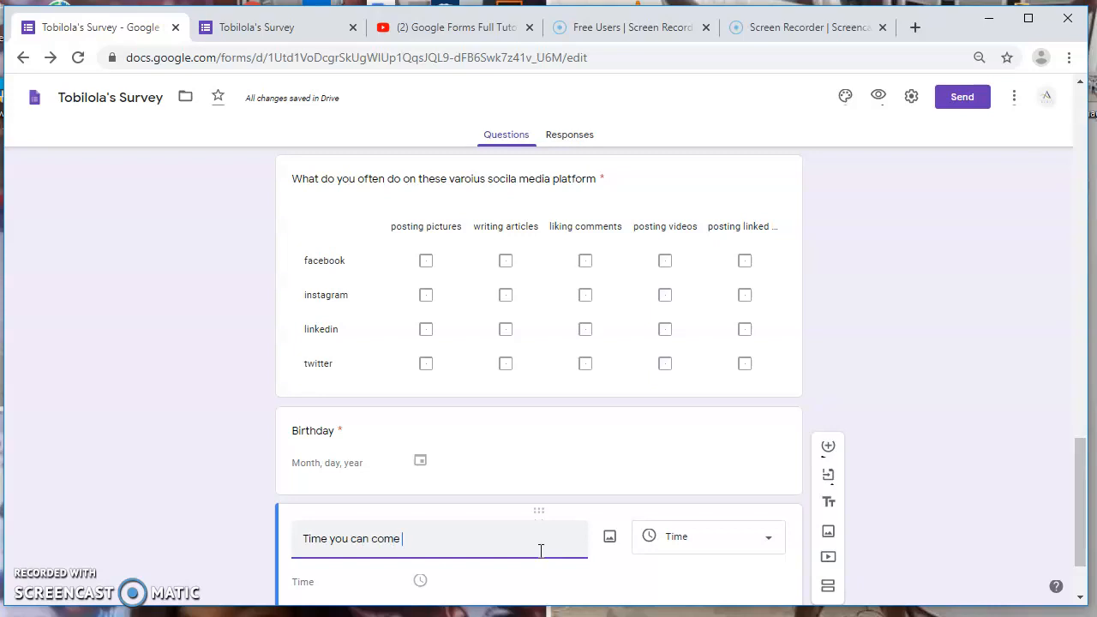
{"action": "scroll", "coordinate": [642, 329], "scroll_direction": "down", "scroll_amount": 2}
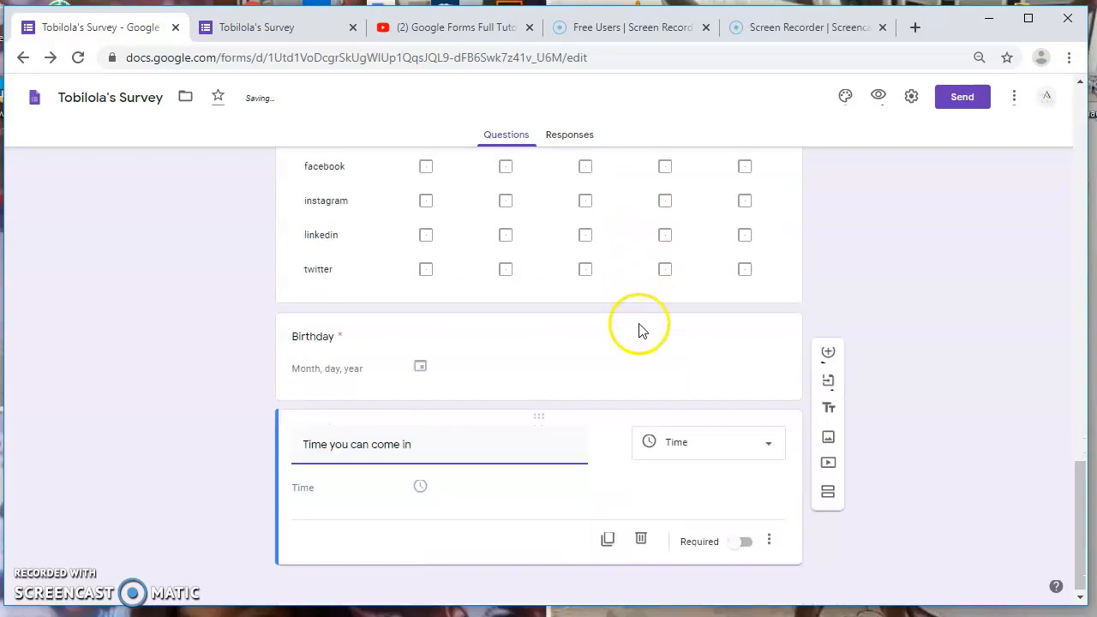
{"action": "left_click", "coordinate": [740, 541]}
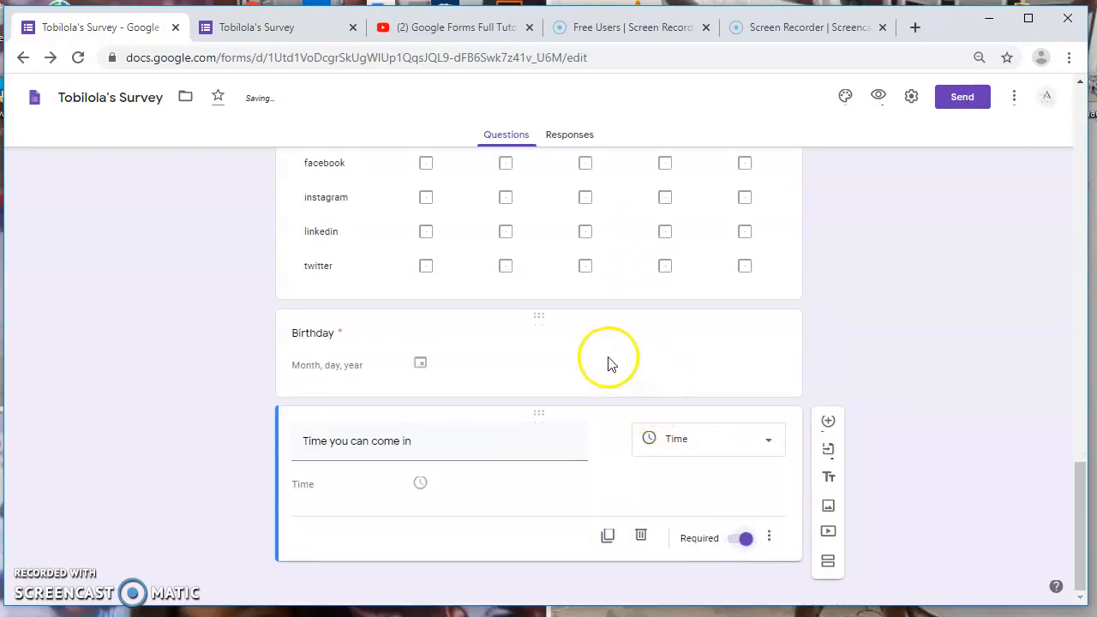
Reload the survey's respondent view and go to the Birthday and time questions
{"action": "left_click", "coordinate": [237, 34]}
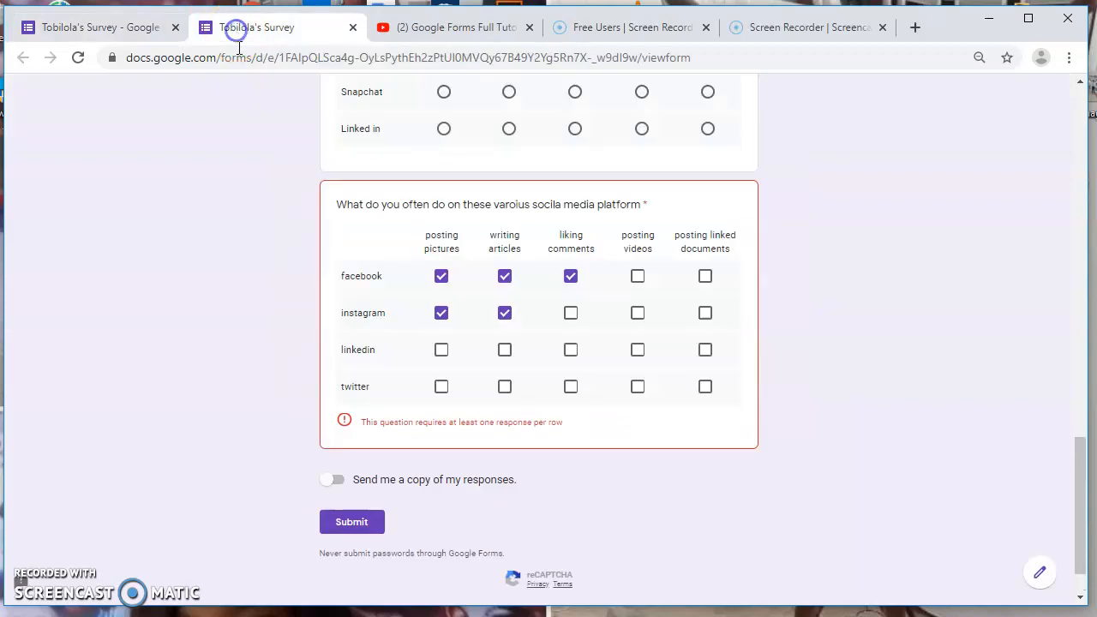
{"action": "left_click", "coordinate": [81, 58]}
{"action": "left_click", "coordinate": [133, 95]}
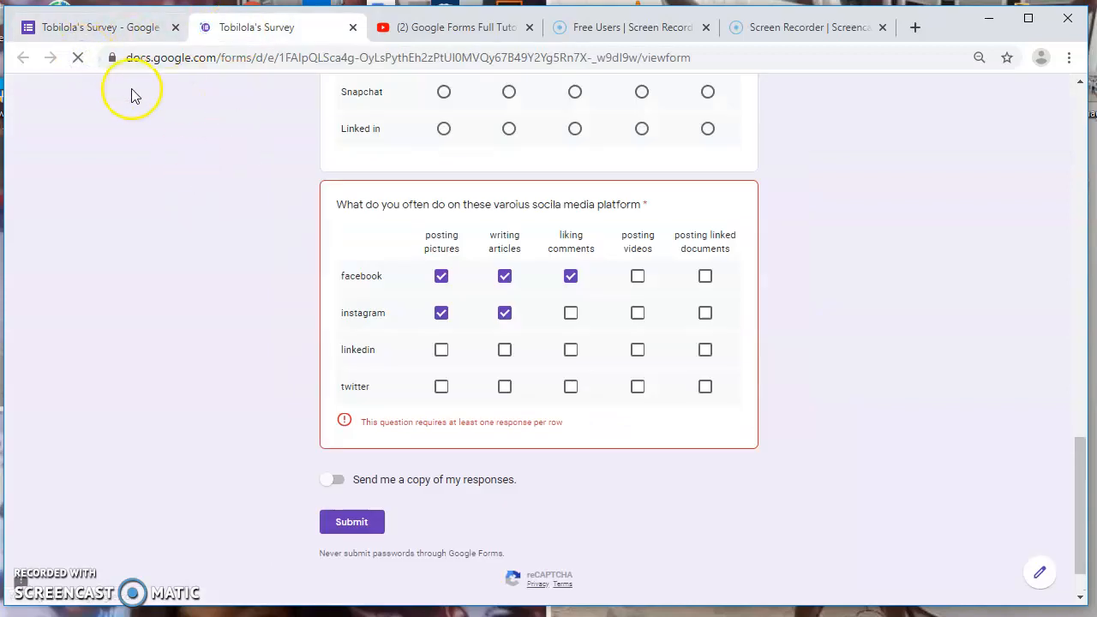
{"action": "scroll", "coordinate": [350, 227], "scroll_direction": "down", "scroll_amount": 3}
Try the Birthday field by entering a month and browsing its calendar, and check the time question's AM/PM choice
{"action": "left_click", "coordinate": [348, 285]}
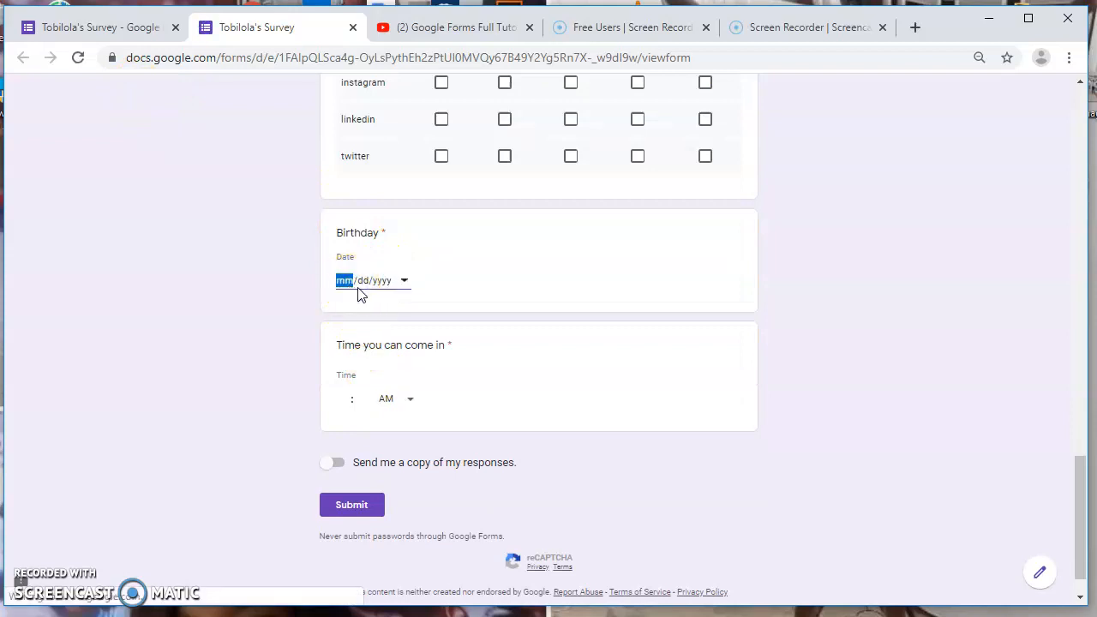
{"action": "type", "text": "06"}
{"action": "scroll", "coordinate": [359, 294], "scroll_direction": "down", "scroll_amount": 1}
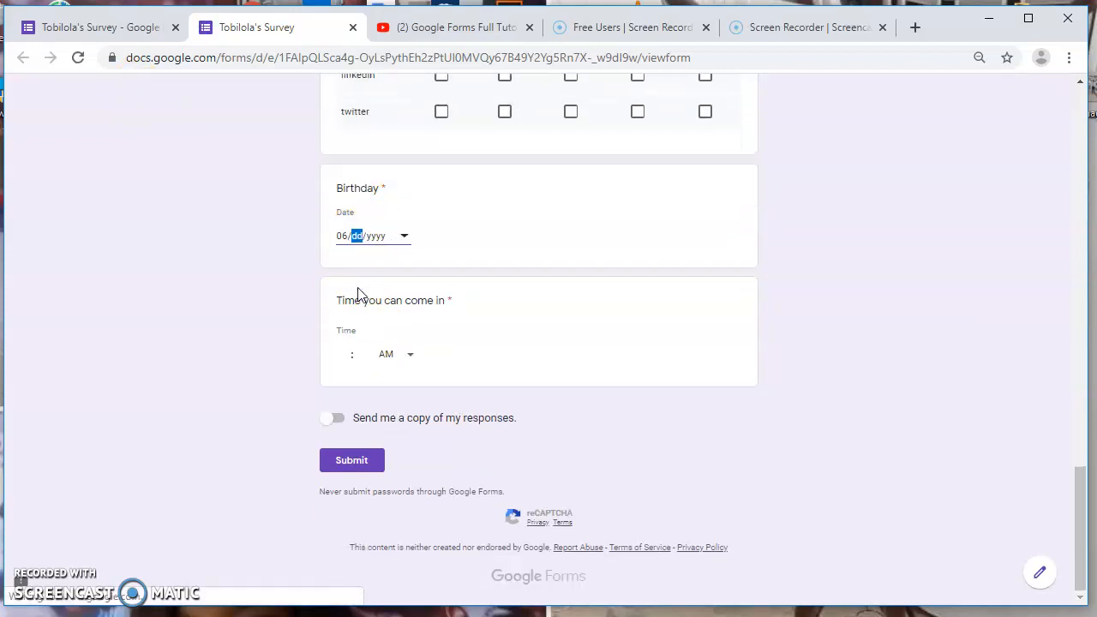
{"action": "left_click", "coordinate": [401, 239]}
{"action": "left_click", "coordinate": [407, 260]}
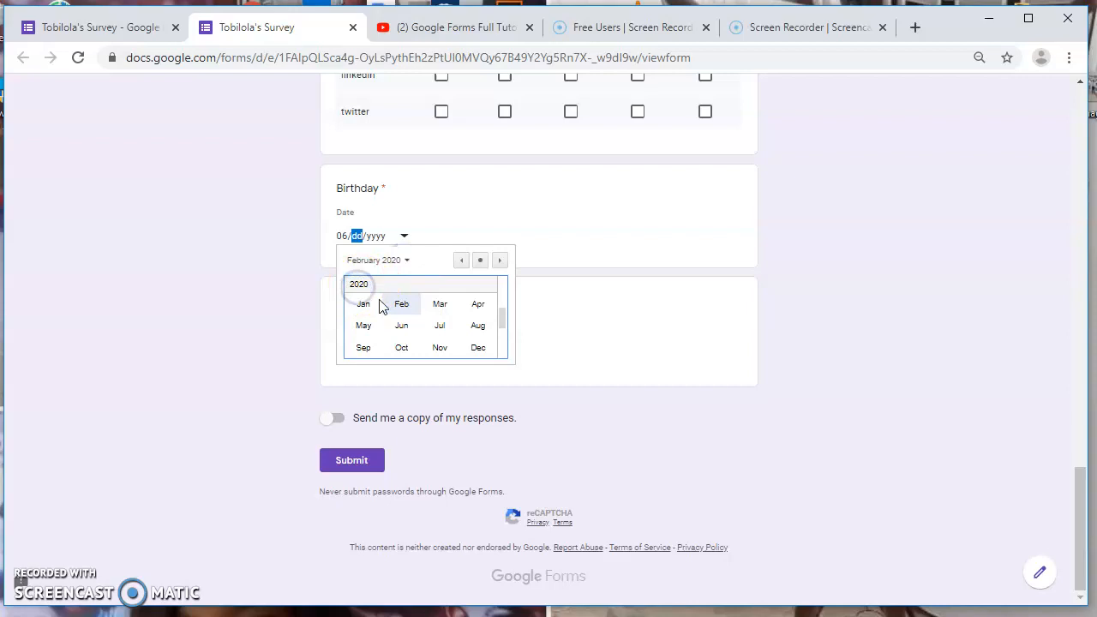
{"action": "left_click", "coordinate": [610, 339]}
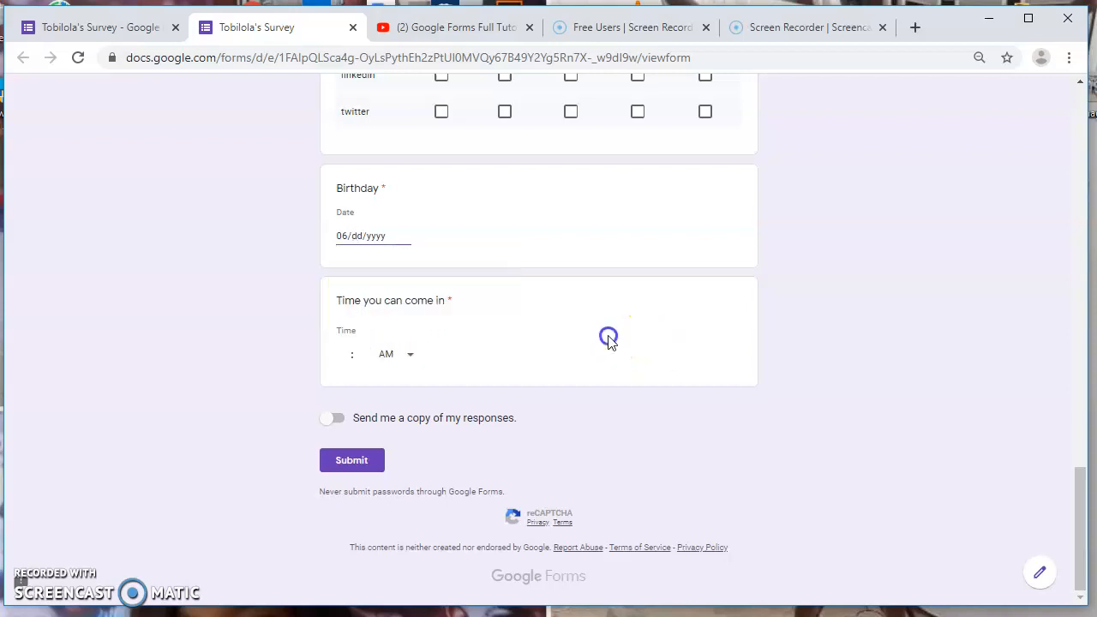
{"action": "left_click", "coordinate": [409, 355]}
{"action": "left_click_drag", "start_coordinate": [305, 390], "coordinate": [184, 180]}
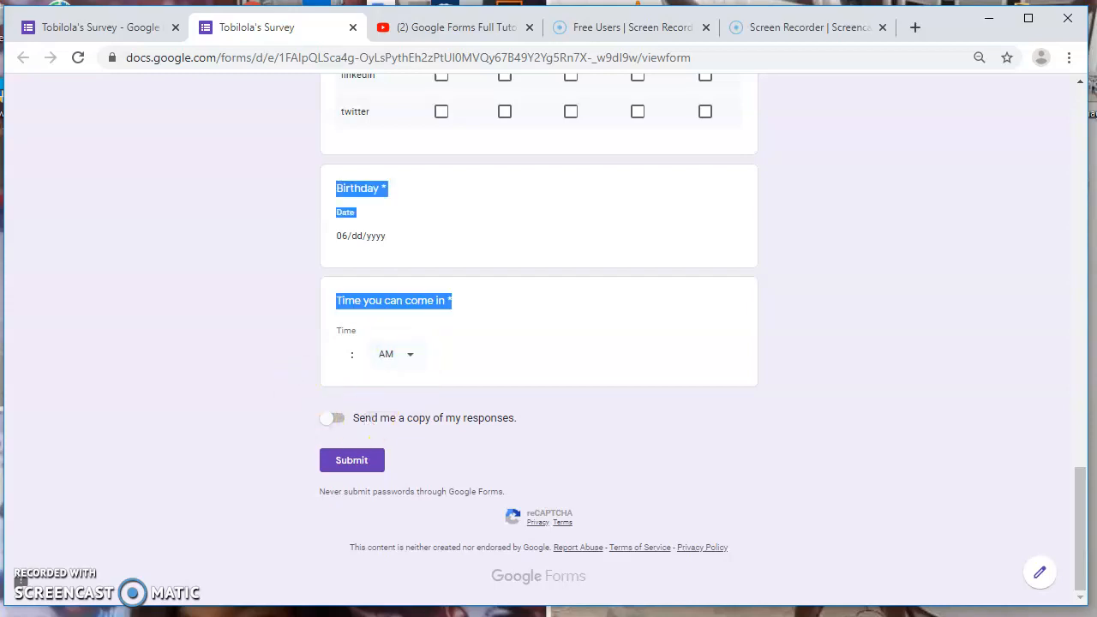
Return to the form editor and add a blank multiple choice question after the time question, checking the available question types
{"action": "left_click", "coordinate": [73, 32]}
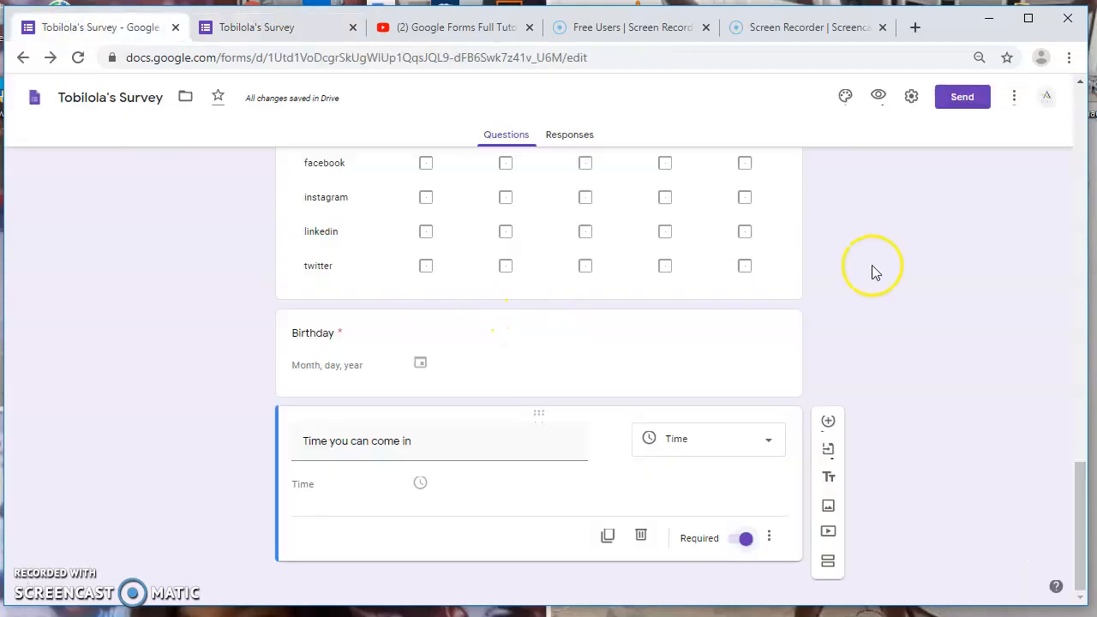
{"action": "left_click", "coordinate": [828, 421]}
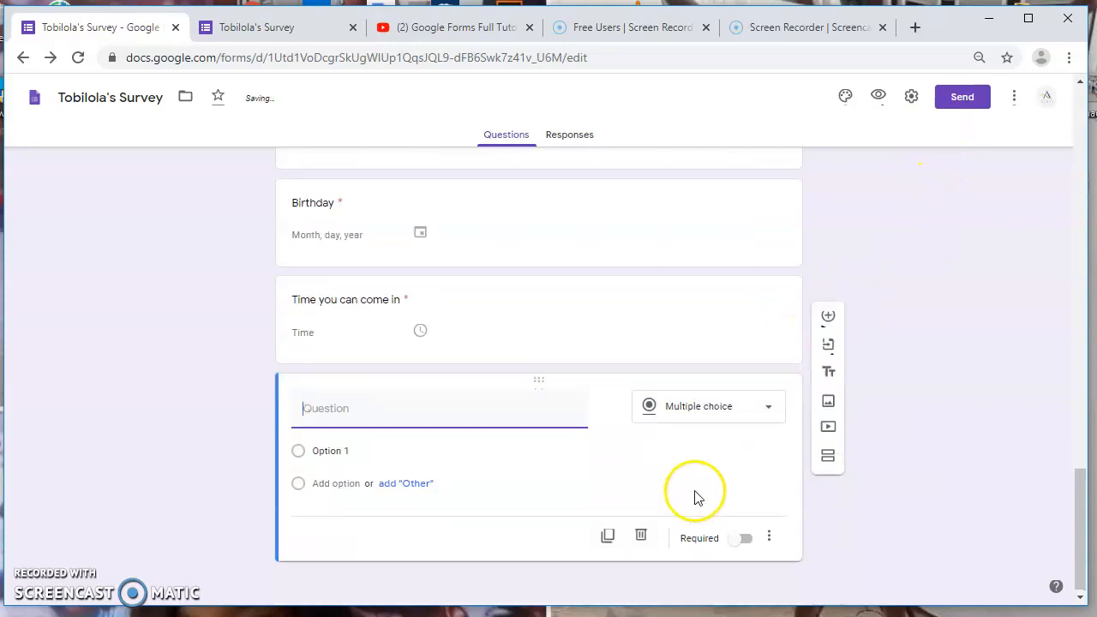
{"action": "left_click", "coordinate": [766, 410]}
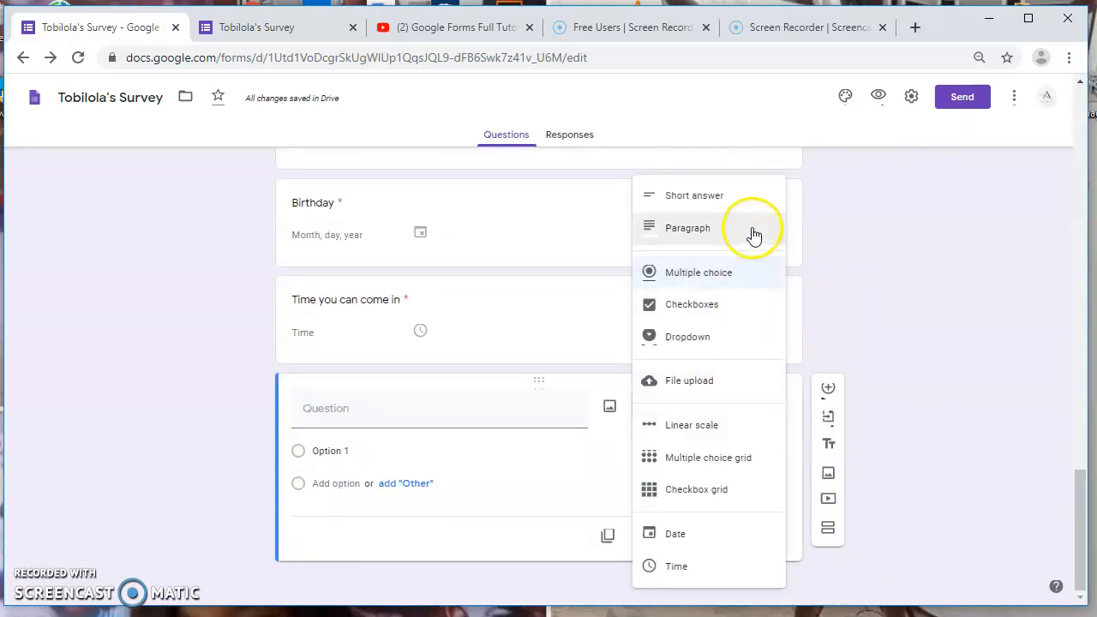
{"action": "left_click", "coordinate": [479, 457]}
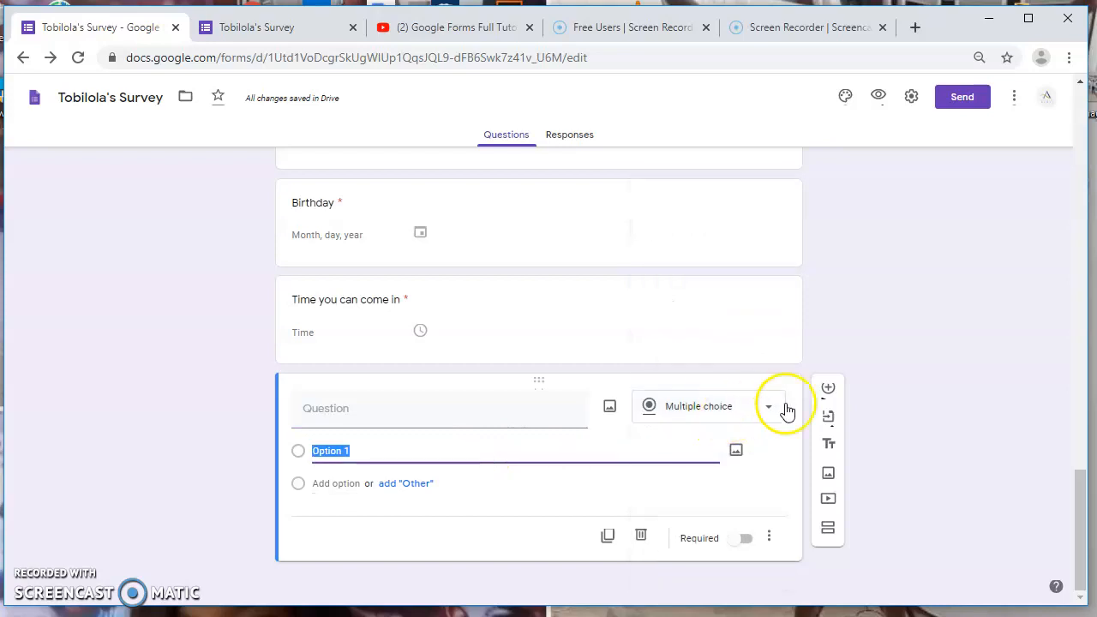
Insert the picture 20180902_141606 from the Documents folder as an image block after the blank question
{"action": "left_click", "coordinate": [829, 477]}
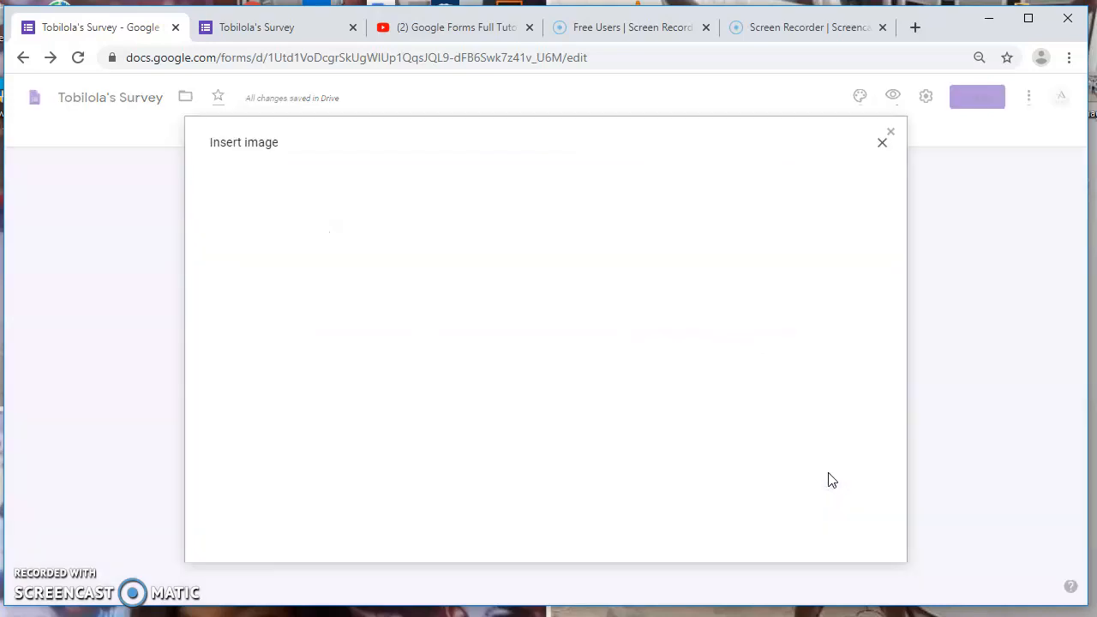
{"action": "left_click", "coordinate": [553, 427]}
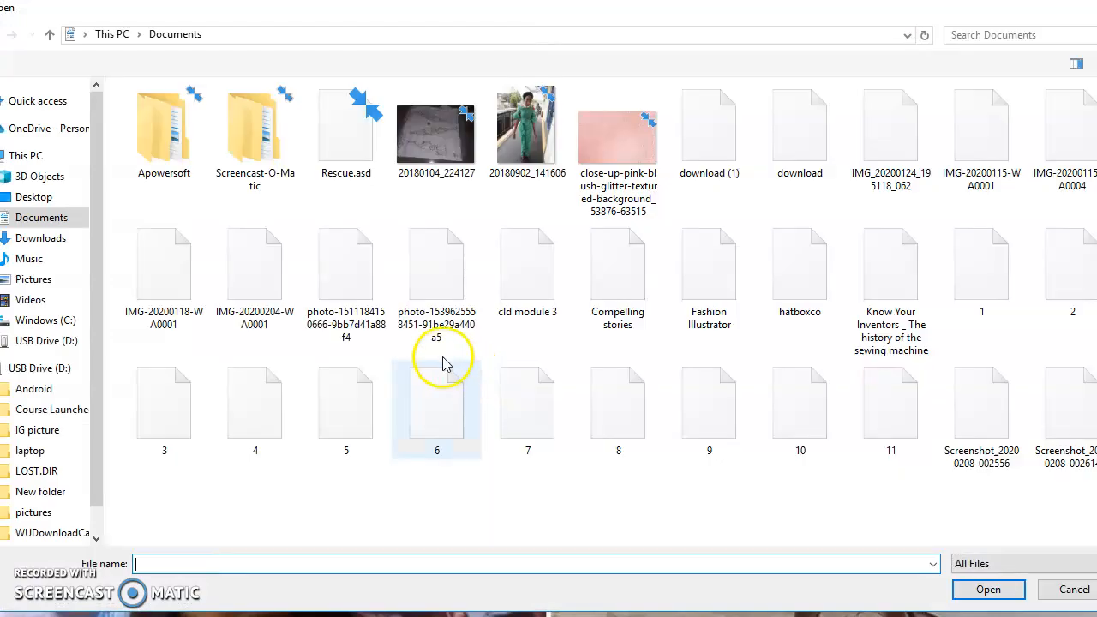
{"action": "left_click", "coordinate": [524, 132]}
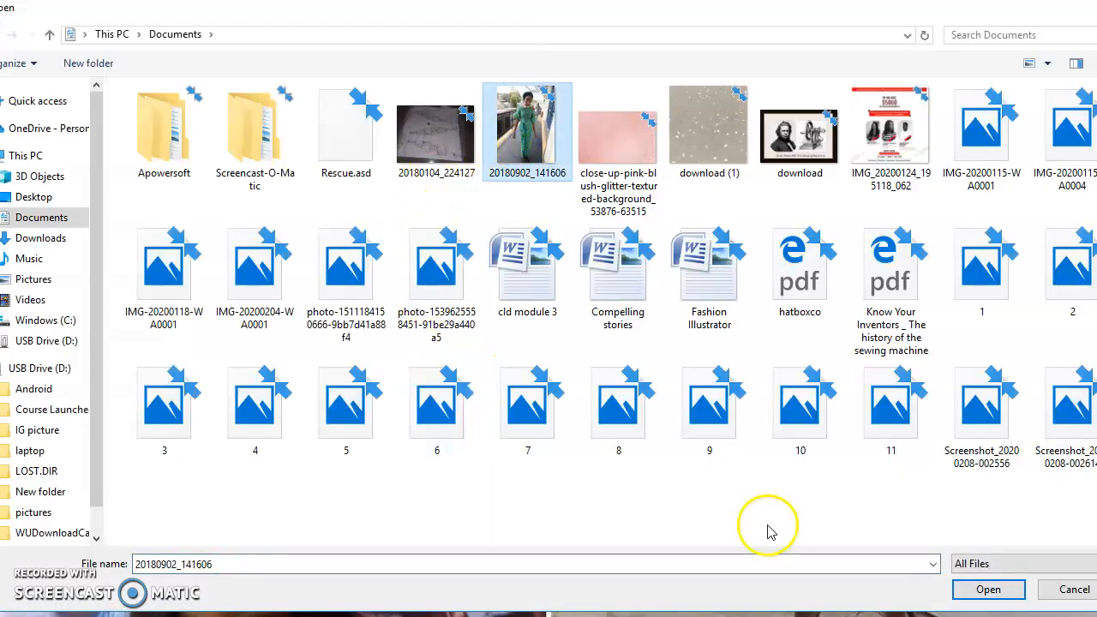
{"action": "left_click", "coordinate": [985, 590]}
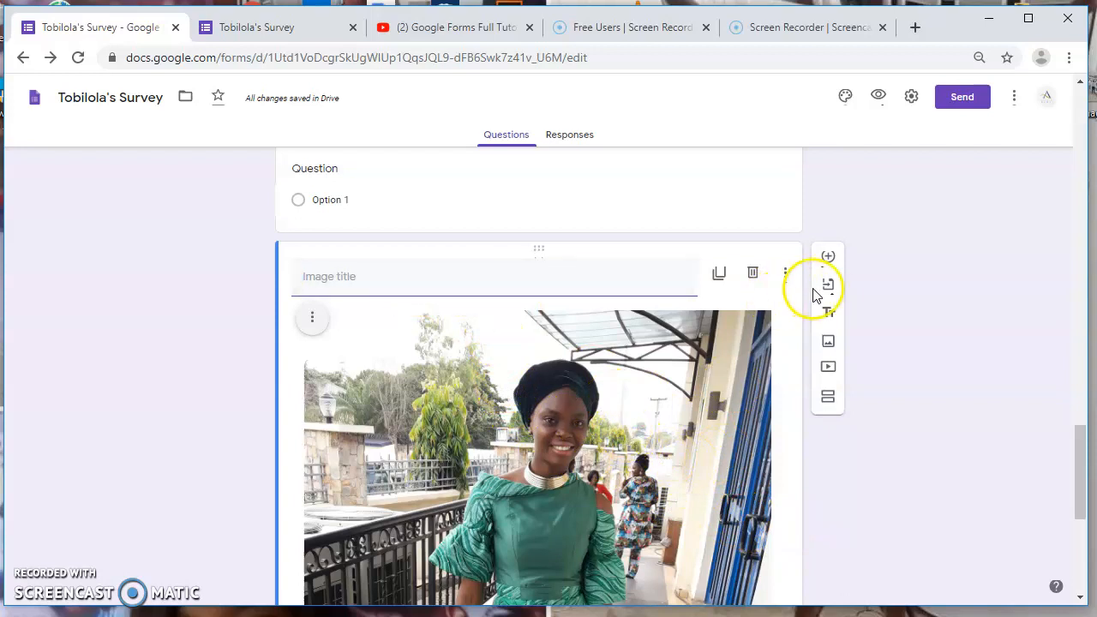
Start inserting another image by URL and look up "coral pink" images on Google in a new tab
{"action": "left_click", "coordinate": [829, 346]}
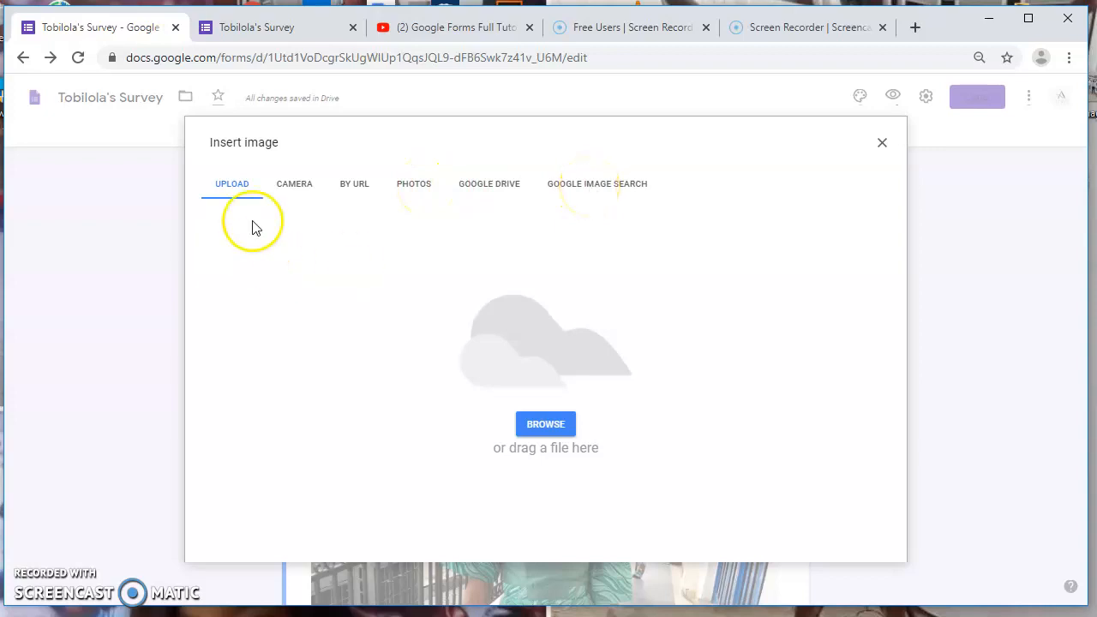
{"action": "left_click", "coordinate": [360, 190]}
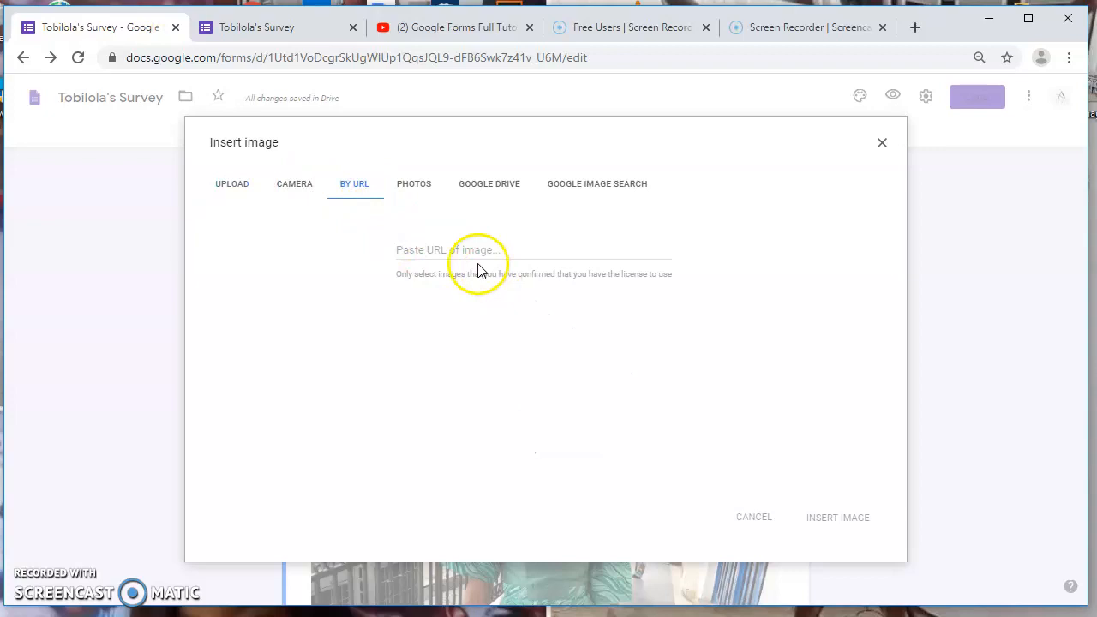
{"action": "left_click", "coordinate": [915, 33]}
{"action": "type", "text": "coral:"}
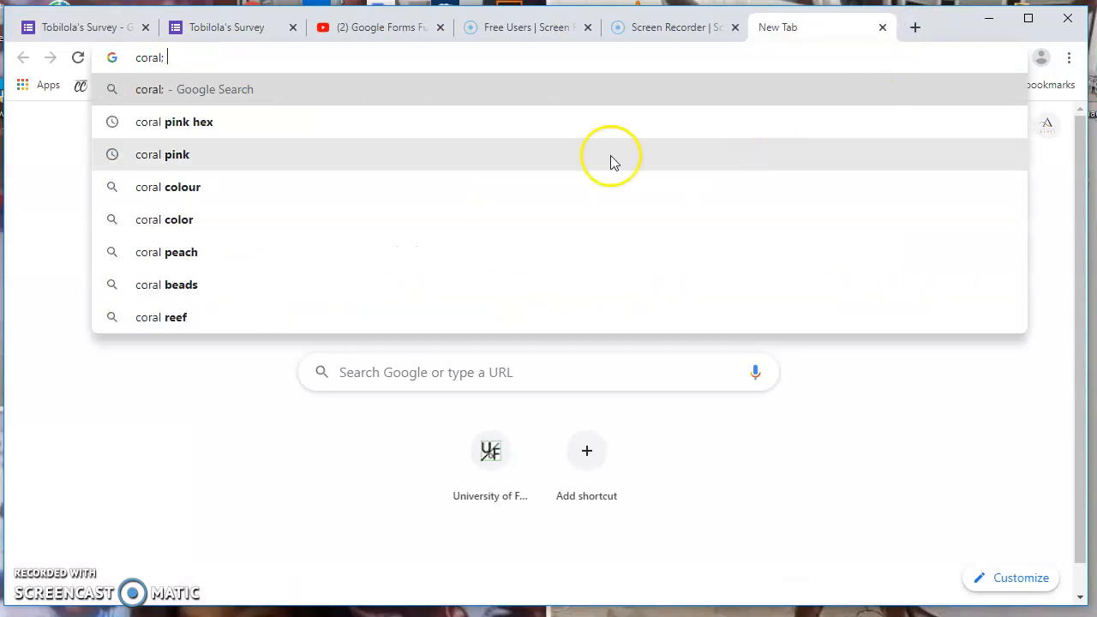
{"action": "left_click", "coordinate": [347, 154]}
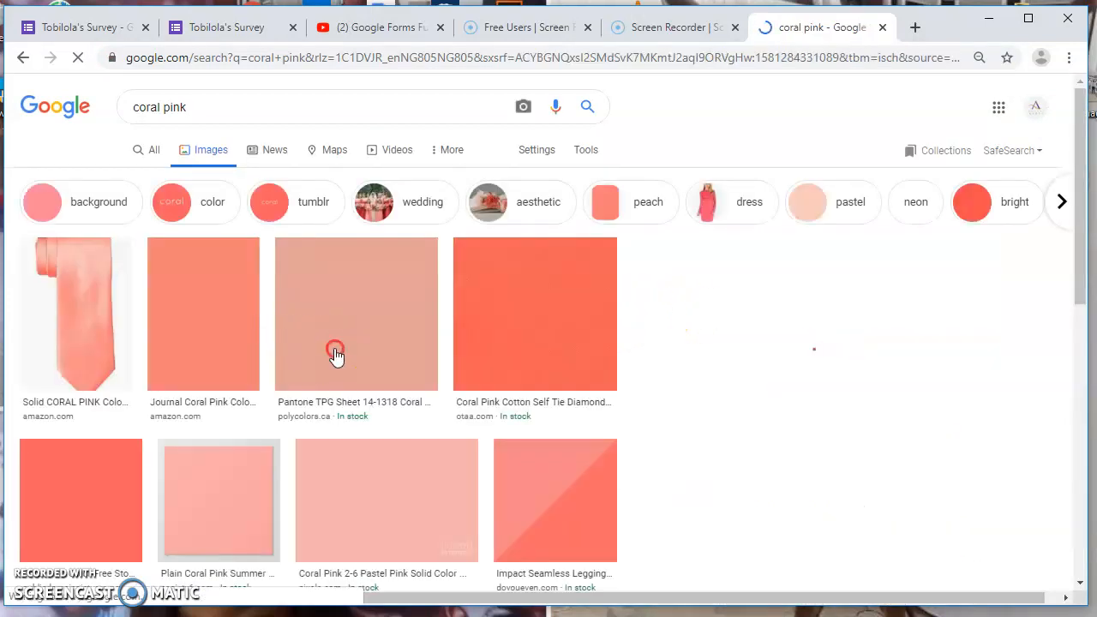
Try the copied address of the Pantone TPG Sheet coral swatch as the image URL in the form, and clear it
{"action": "right_click", "coordinate": [335, 353]}
{"action": "left_click", "coordinate": [401, 424]}
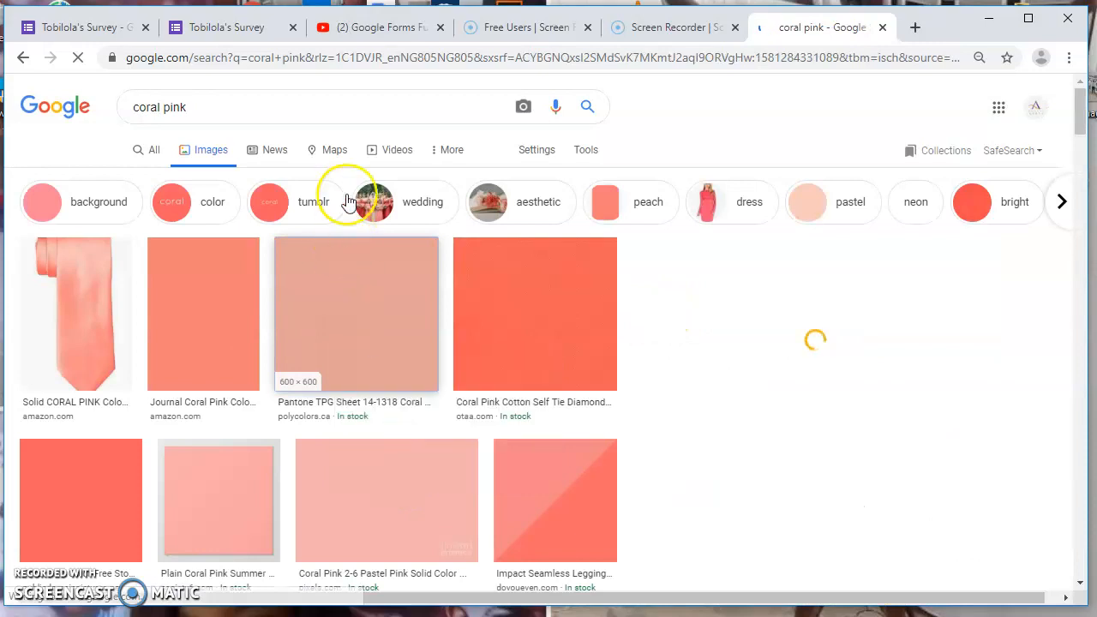
{"action": "left_click", "coordinate": [94, 26]}
{"action": "left_click", "coordinate": [415, 252]}
{"action": "right_click", "coordinate": [417, 254]}
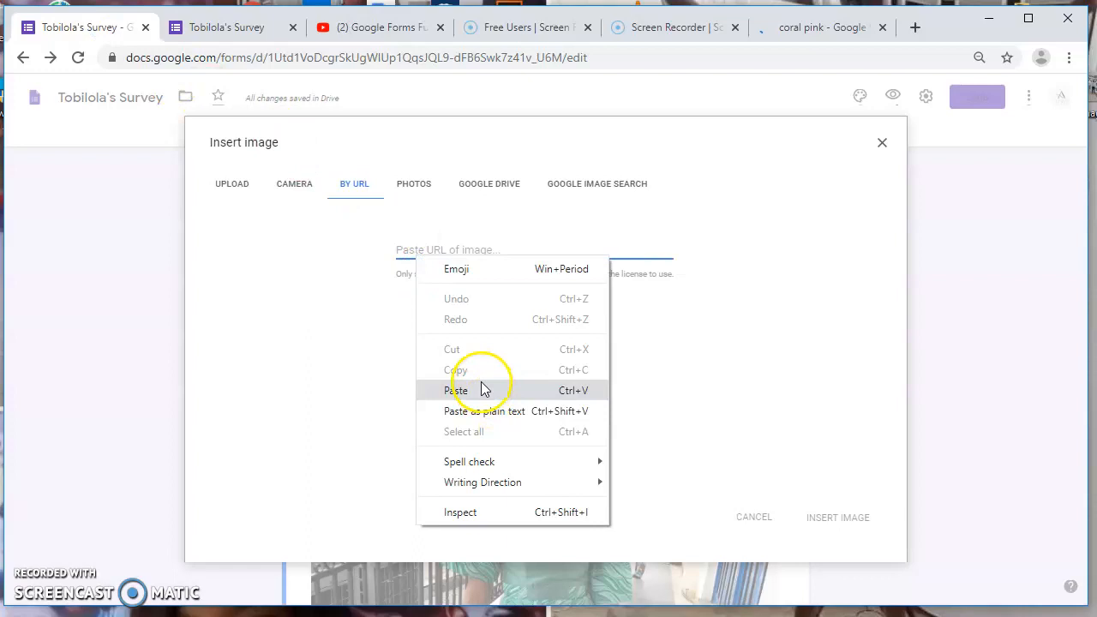
{"action": "left_click", "coordinate": [481, 390]}
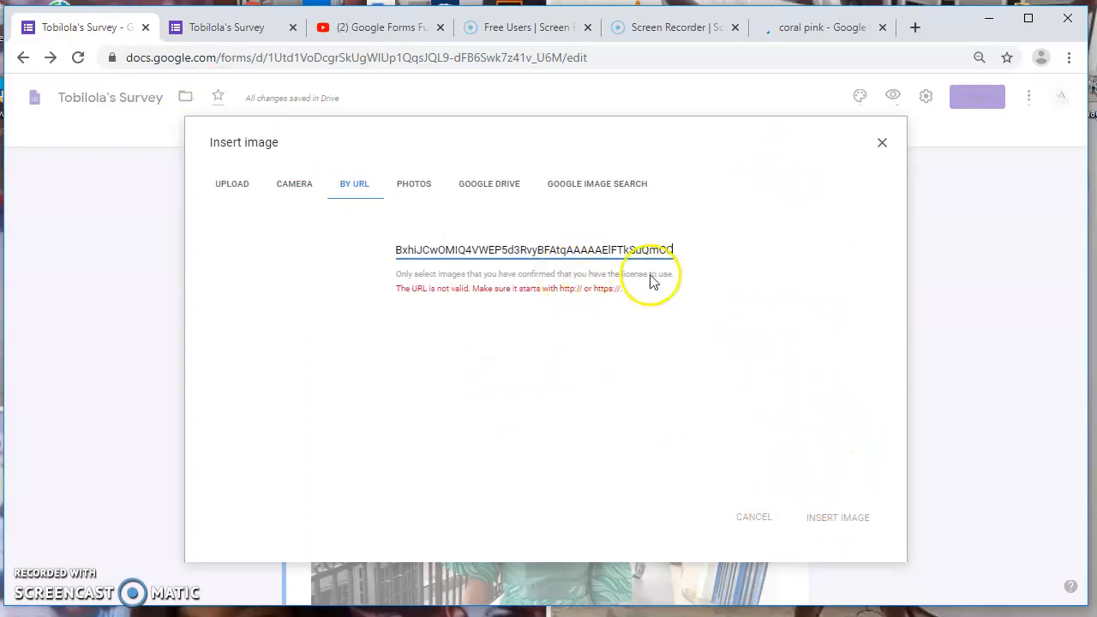
{"action": "left_click_drag", "start_coordinate": [672, 249], "coordinate": [46, 252]}
{"action": "key", "text": "BackSpace"}
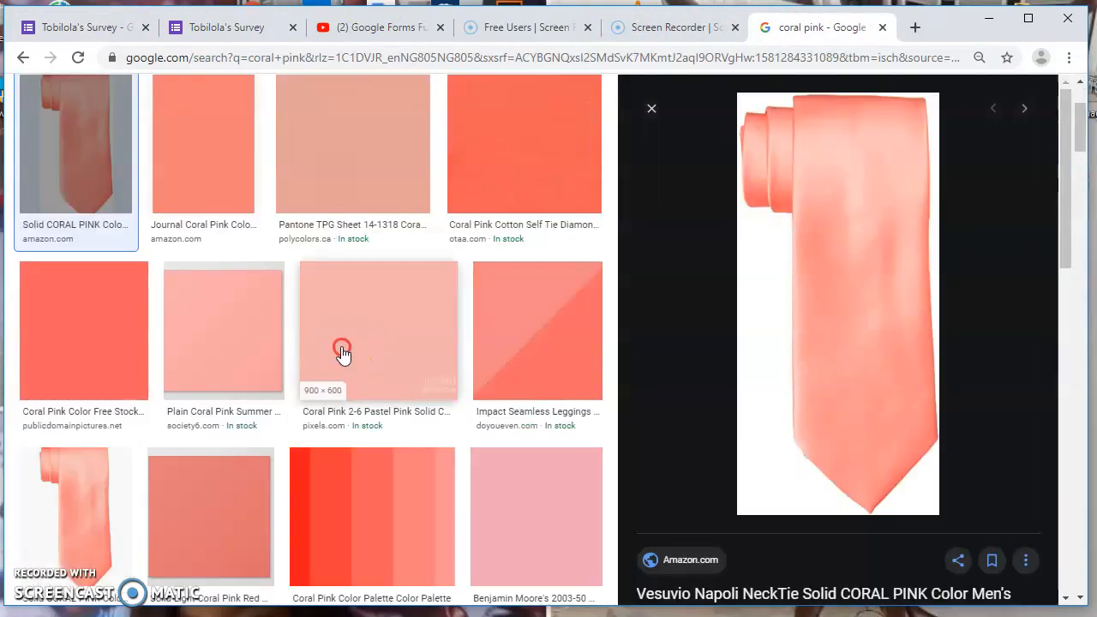
Copy the image address of the Journal Coral Pink swatch from the search results and paste it as the form's image URL
{"action": "right_click", "coordinate": [341, 346]}
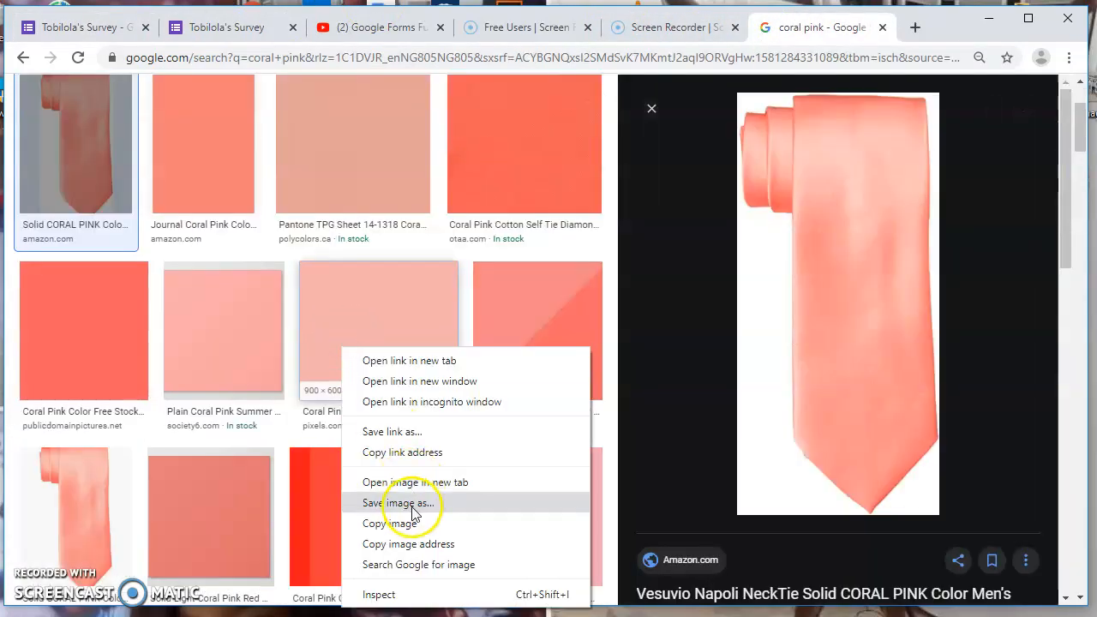
{"action": "right_click", "coordinate": [228, 380]}
{"action": "right_click", "coordinate": [168, 151]}
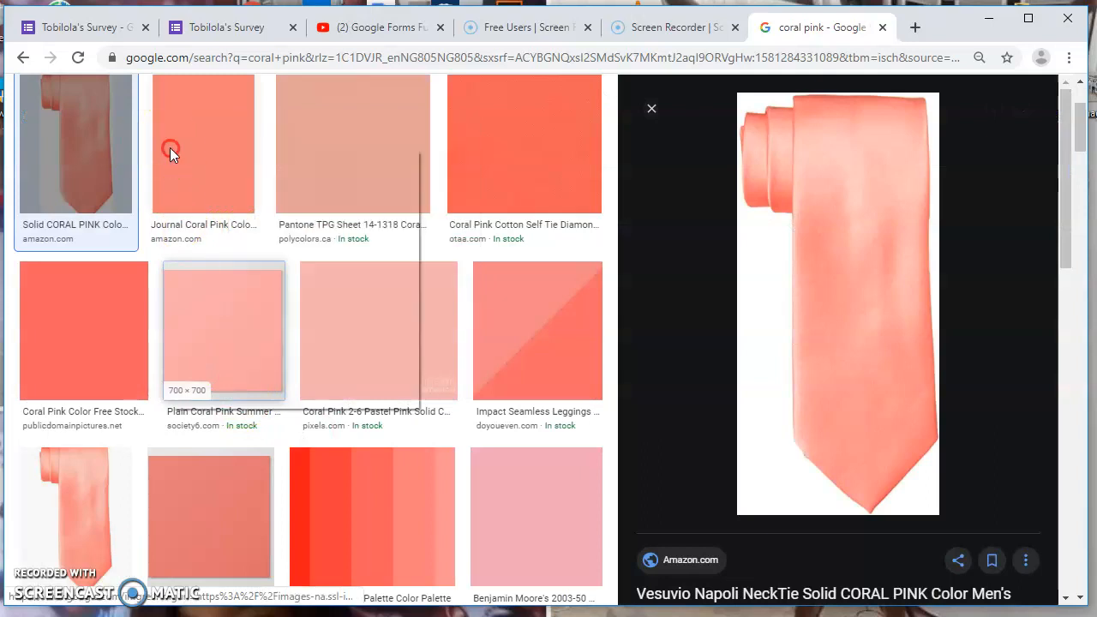
{"action": "right_click", "coordinate": [169, 151]}
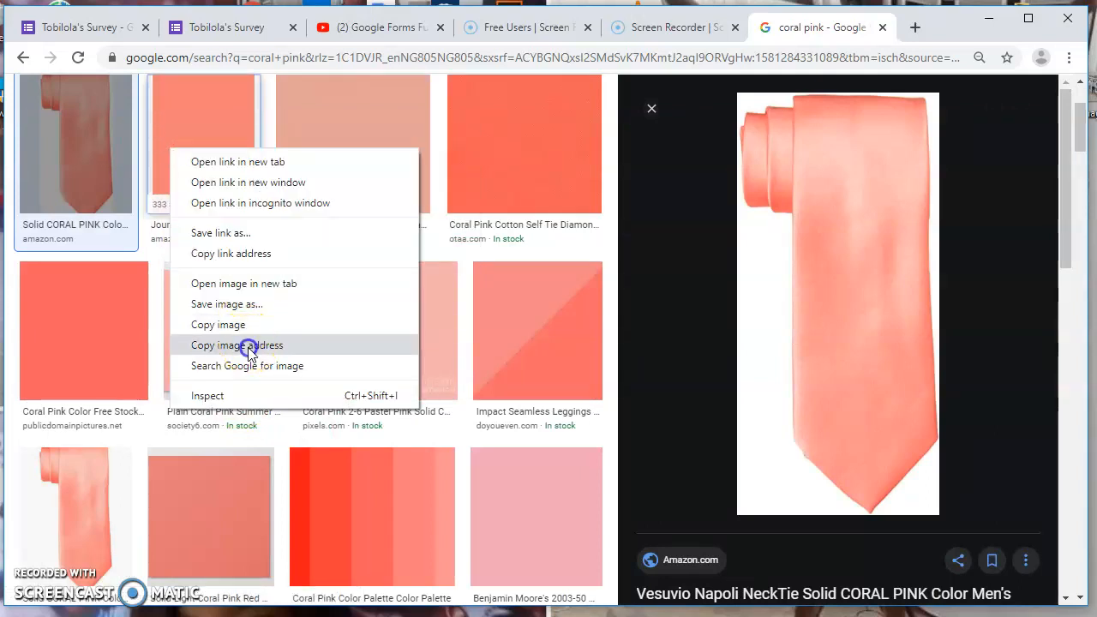
{"action": "left_click", "coordinate": [247, 346]}
{"action": "left_click", "coordinate": [94, 27]}
{"action": "left_click", "coordinate": [415, 253]}
{"action": "key", "text": "BackSpace"}
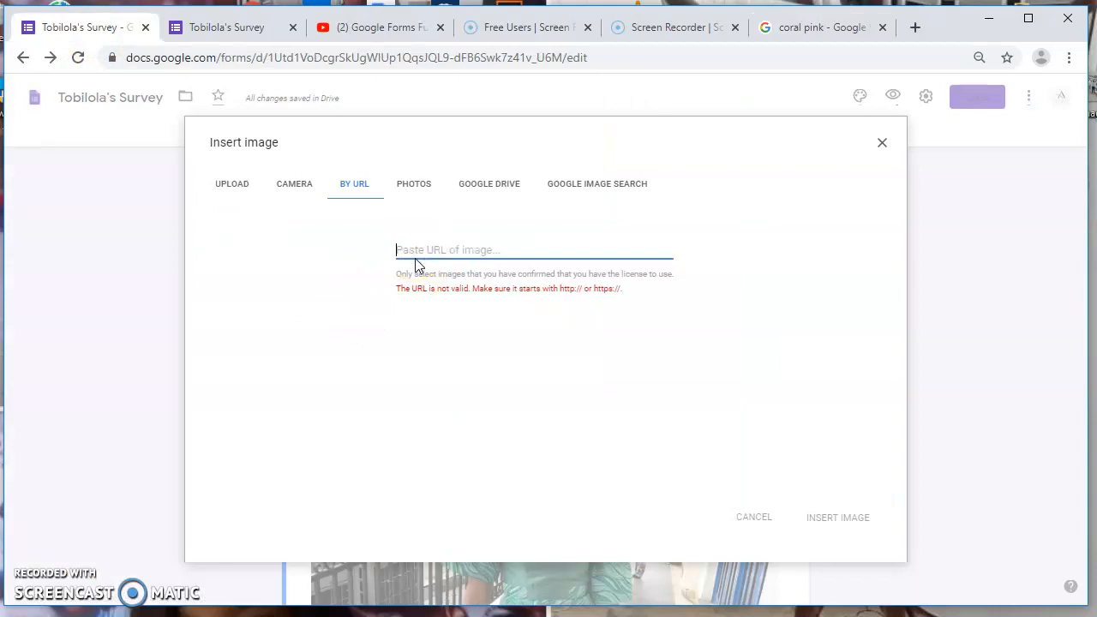
{"action": "right_click", "coordinate": [501, 248]}
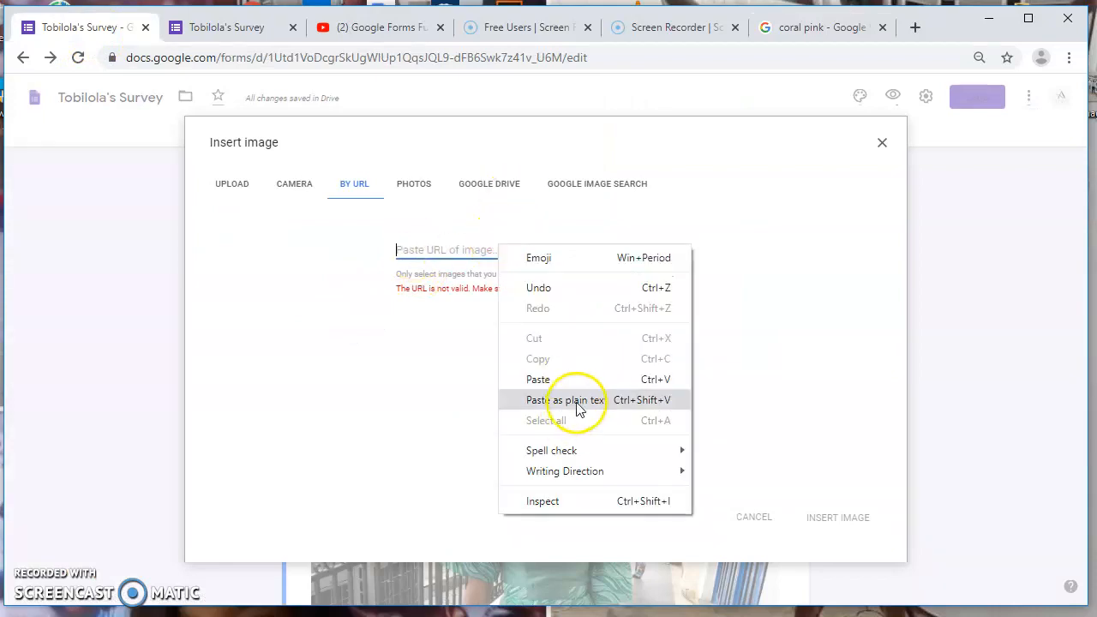
{"action": "left_click", "coordinate": [571, 402]}
Review and trim the pasted image URL, and close the image insertion without adding an image
{"action": "left_click", "coordinate": [418, 249]}
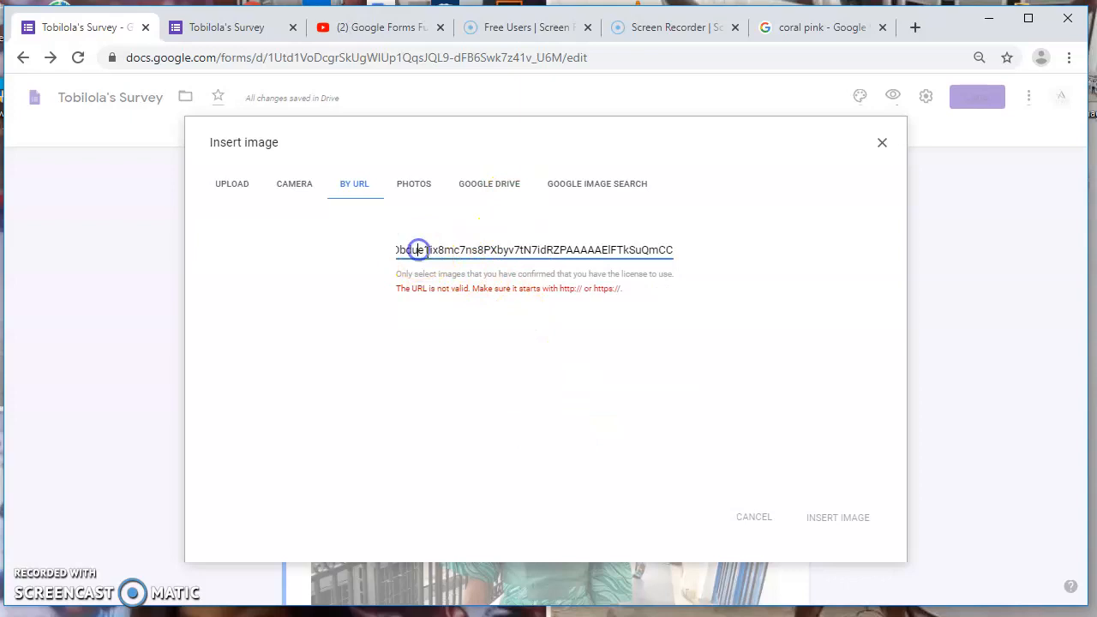
{"action": "key", "text": "Left"}
{"action": "key", "text": "Left"}
{"action": "key", "text": "Left"}
{"action": "key", "text": "Left"}
{"action": "key", "text": "Left"}
{"action": "key", "text": "Left"}
{"action": "key", "text": "Left"}
{"action": "key", "text": "Left"}
{"action": "key", "text": "Left"}
{"action": "key", "text": "Left"}
{"action": "key", "text": "Left"}
{"action": "key", "text": "Left"}
{"action": "key", "text": "Left"}
{"action": "key", "text": "Left"}
{"action": "key", "text": "Left"}
{"action": "key", "text": "Left"}
{"action": "key", "text": "Left"}
{"action": "key", "text": "Left"}
{"action": "key", "text": "Left"}
{"action": "key", "text": "Left"}
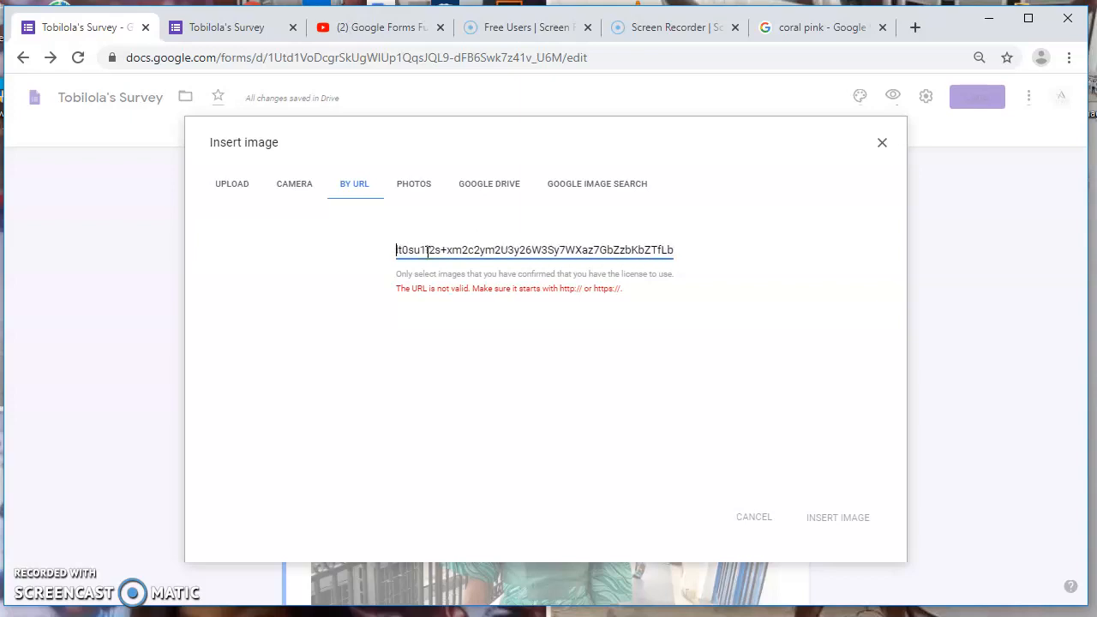
{"action": "key", "text": "Left"}
{"action": "key", "text": "Left"}
{"action": "key", "text": "Left"}
{"action": "key", "text": "Left"}
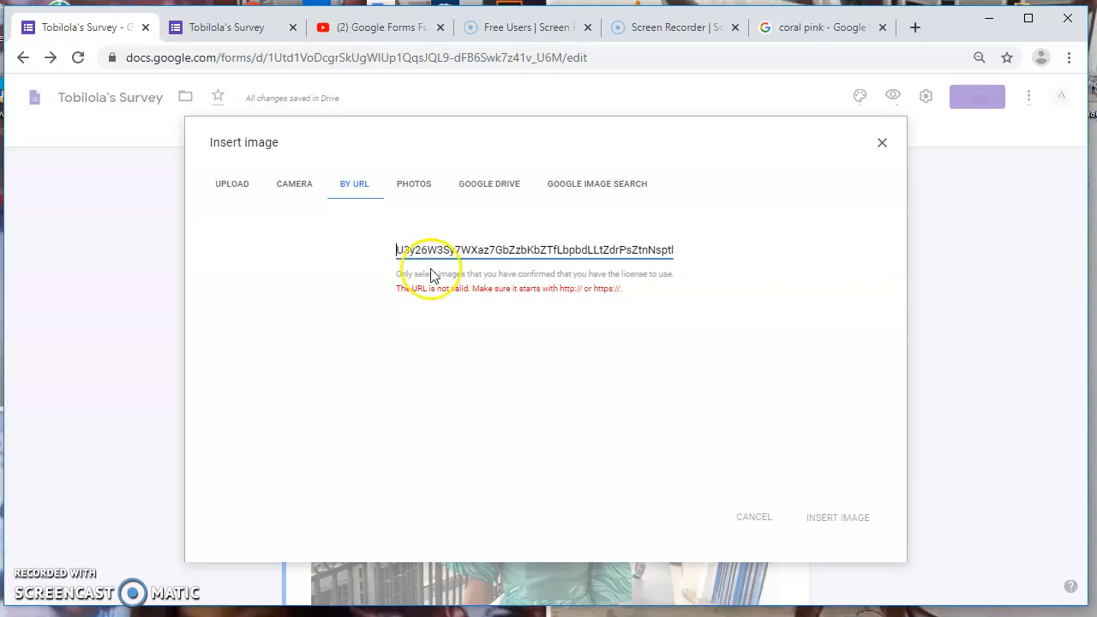
{"action": "left_click", "coordinate": [400, 252]}
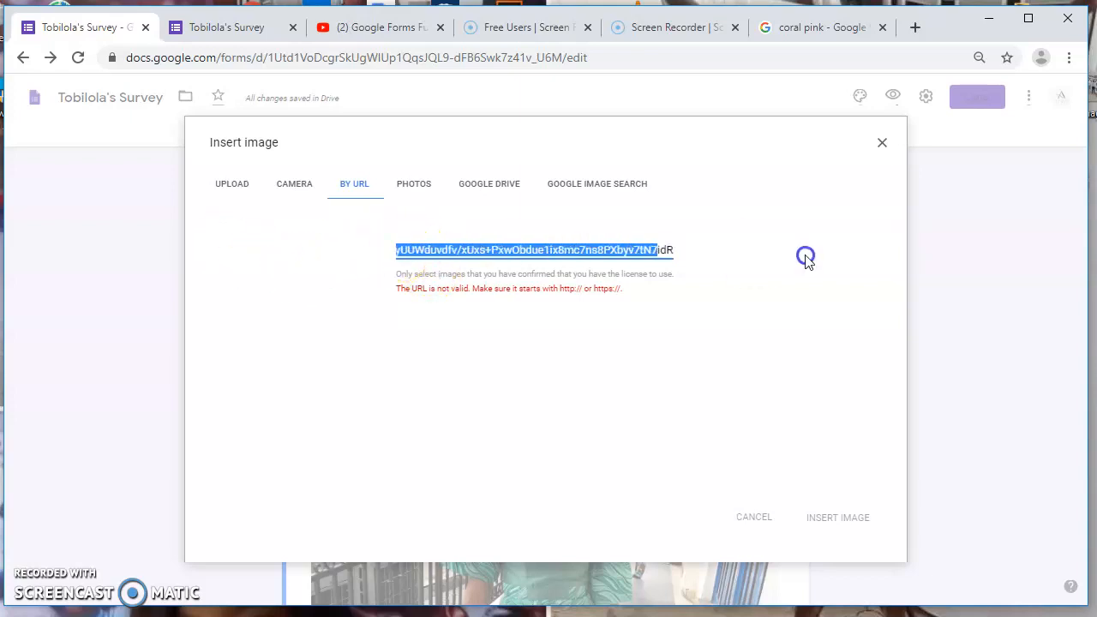
{"action": "key", "text": "BackSpace"}
{"action": "key", "text": "BackSpace"}
{"action": "key", "text": "BackSpace"}
{"action": "key", "text": "BackSpace"}
{"action": "key", "text": "BackSpace"}
{"action": "key", "text": "BackSpace"}
{"action": "key", "text": "BackSpace"}
{"action": "key", "text": "BackSpace"}
{"action": "key", "text": "BackSpace"}
{"action": "key", "text": "BackSpace"}
{"action": "key", "text": "BackSpace"}
{"action": "key", "text": "BackSpace"}
{"action": "key", "text": "BackSpace"}
{"action": "key", "text": "BackSpace"}
{"action": "key", "text": "BackSpace"}
{"action": "key", "text": "BackSpace"}
{"action": "key", "text": "BackSpace"}
{"action": "key", "text": "BackSpace"}
{"action": "key", "text": "BackSpace"}
{"action": "key", "text": "BackSpace"}
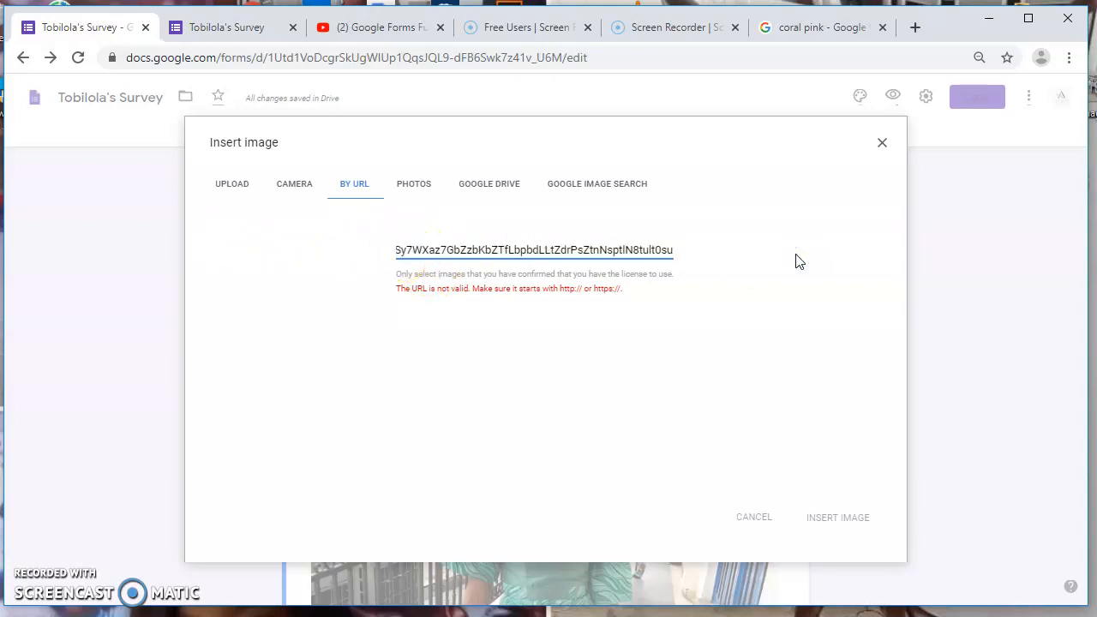
{"action": "key", "text": "BackSpace"}
{"action": "key", "text": "BackSpace"}
{"action": "key", "text": "BackSpace"}
{"action": "key", "text": "BackSpace"}
{"action": "key", "text": "BackSpace"}
{"action": "key", "text": "BackSpace"}
{"action": "key", "text": "BackSpace"}
{"action": "key", "text": "BackSpace"}
{"action": "key", "text": "BackSpace"}
{"action": "key", "text": "BackSpace"}
{"action": "key", "text": "BackSpace"}
{"action": "key", "text": "BackSpace"}
{"action": "key", "text": "BackSpace"}
{"action": "key", "text": "BackSpace"}
{"action": "key", "text": "BackSpace"}
{"action": "key", "text": "BackSpace"}
{"action": "key", "text": "BackSpace"}
{"action": "key", "text": "BackSpace"}
{"action": "key", "text": "BackSpace"}
{"action": "key", "text": "BackSpace"}
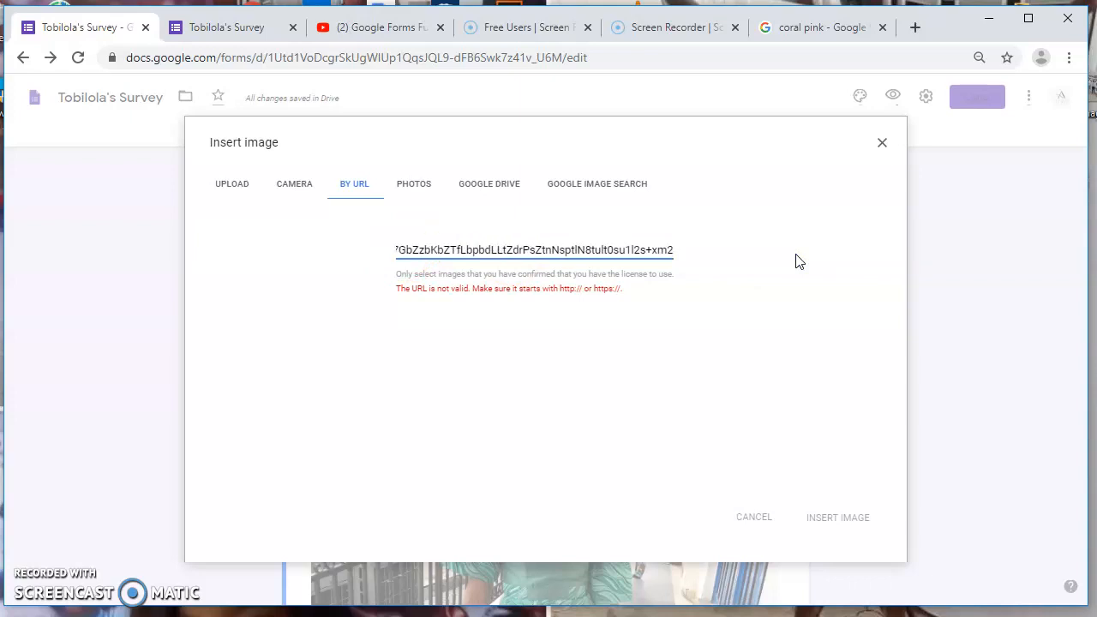
{"action": "key", "text": "BackSpace"}
{"action": "key", "text": "BackSpace"}
{"action": "key", "text": "BackSpace"}
{"action": "key", "text": "BackSpace"}
{"action": "key", "text": "BackSpace"}
{"action": "key", "text": "BackSpace"}
{"action": "key", "text": "BackSpace"}
{"action": "key", "text": "BackSpace"}
{"action": "key", "text": "BackSpace"}
{"action": "key", "text": "BackSpace"}
{"action": "key", "text": "BackSpace"}
{"action": "key", "text": "BackSpace"}
{"action": "key", "text": "BackSpace"}
{"action": "key", "text": "BackSpace"}
{"action": "key", "text": "BackSpace"}
{"action": "key", "text": "BackSpace"}
{"action": "key", "text": "BackSpace"}
{"action": "key", "text": "BackSpace"}
{"action": "key", "text": "BackSpace"}
{"action": "key", "text": "BackSpace"}
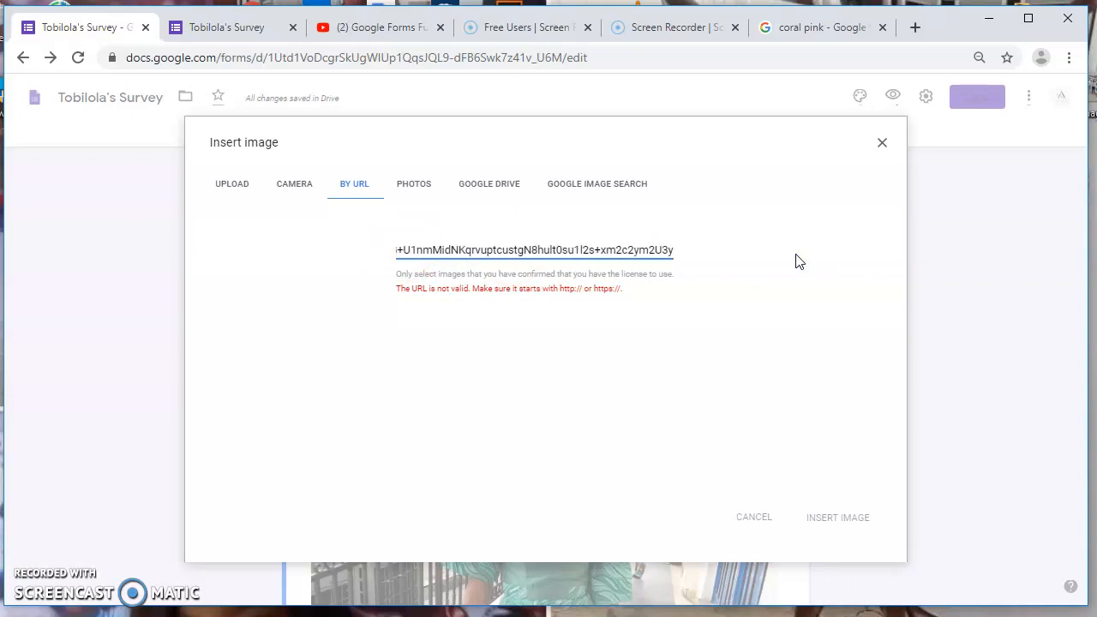
{"action": "key", "text": "BackSpace"}
{"action": "key", "text": "BackSpace"}
{"action": "key", "text": "BackSpace"}
{"action": "key", "text": "BackSpace"}
{"action": "key", "text": "BackSpace"}
{"action": "key", "text": "BackSpace"}
{"action": "key", "text": "BackSpace"}
{"action": "key", "text": "BackSpace"}
{"action": "key", "text": "BackSpace"}
{"action": "key", "text": "BackSpace"}
{"action": "key", "text": "BackSpace"}
{"action": "key", "text": "BackSpace"}
{"action": "key", "text": "BackSpace"}
{"action": "key", "text": "BackSpace"}
{"action": "key", "text": "BackSpace"}
{"action": "key", "text": "BackSpace"}
{"action": "key", "text": "BackSpace"}
{"action": "key", "text": "BackSpace"}
{"action": "key", "text": "BackSpace"}
{"action": "key", "text": "BackSpace"}
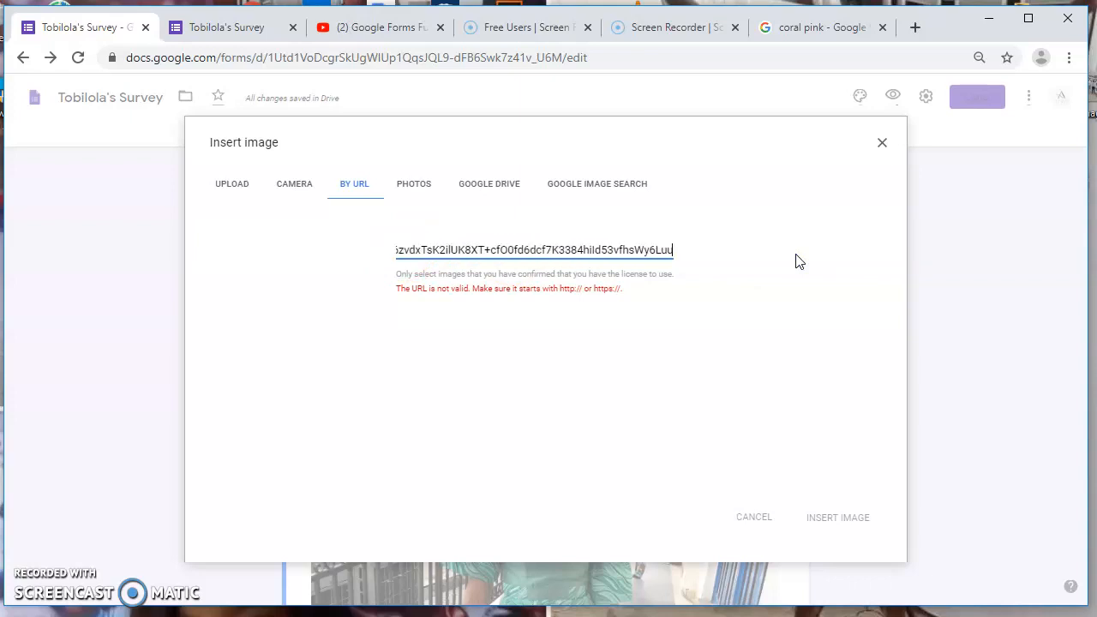
{"action": "left_click", "coordinate": [757, 521]}
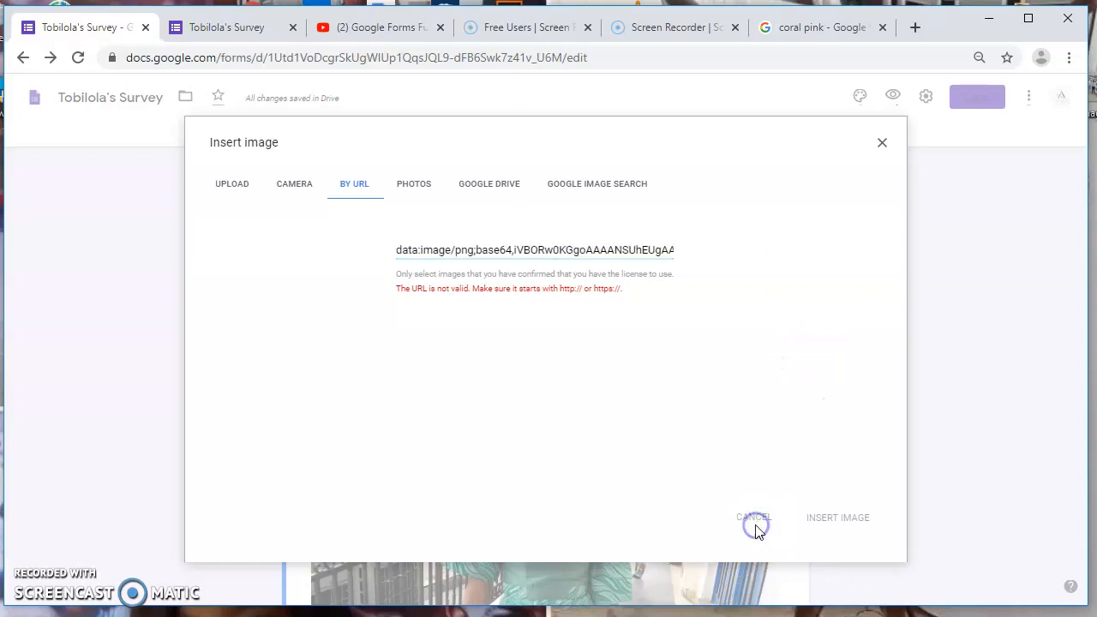
{"action": "left_click", "coordinate": [883, 141]}
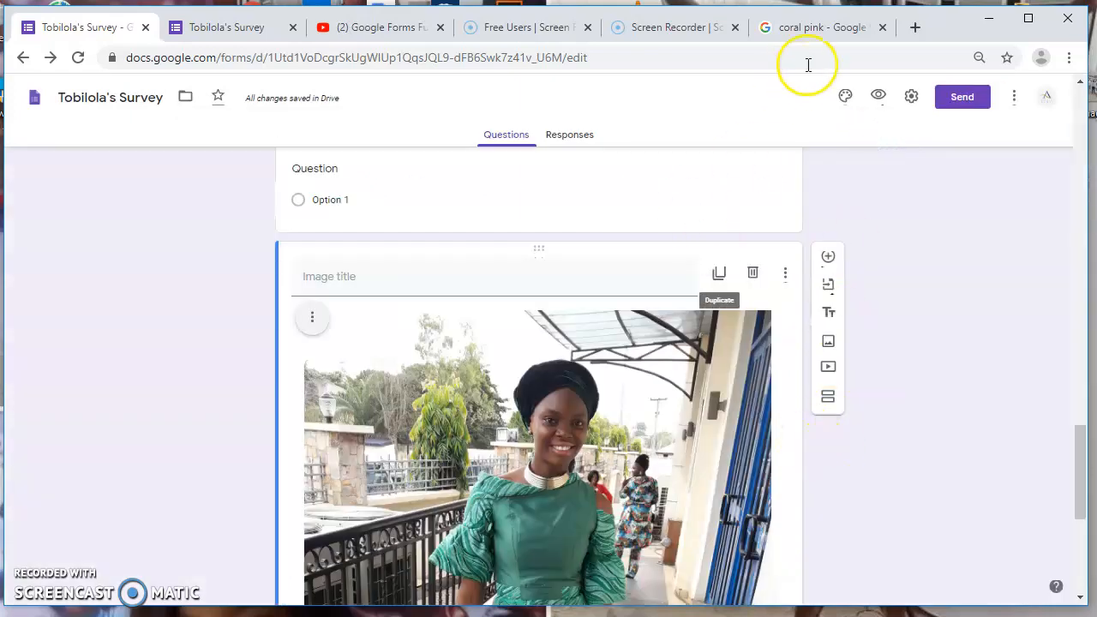
Open the source website of the Long Sleeve Bardot Ruched Dress from the coral pink image results and go to its product photo
{"action": "left_click", "coordinate": [840, 30]}
{"action": "scroll", "coordinate": [482, 362], "scroll_direction": "down", "scroll_amount": 8}
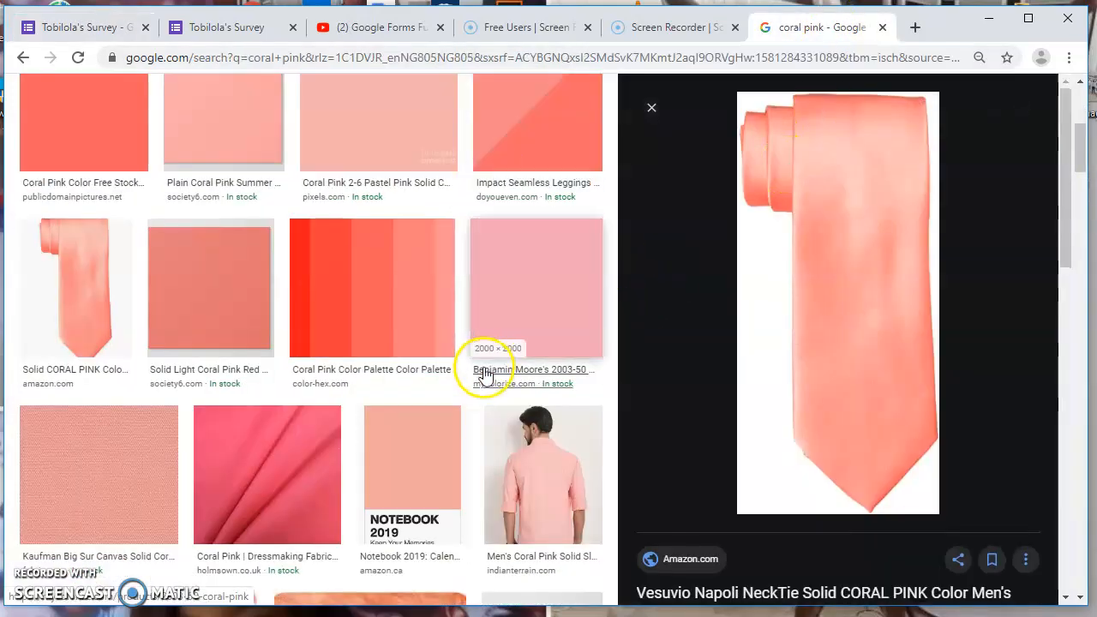
{"action": "left_click", "coordinate": [408, 386]}
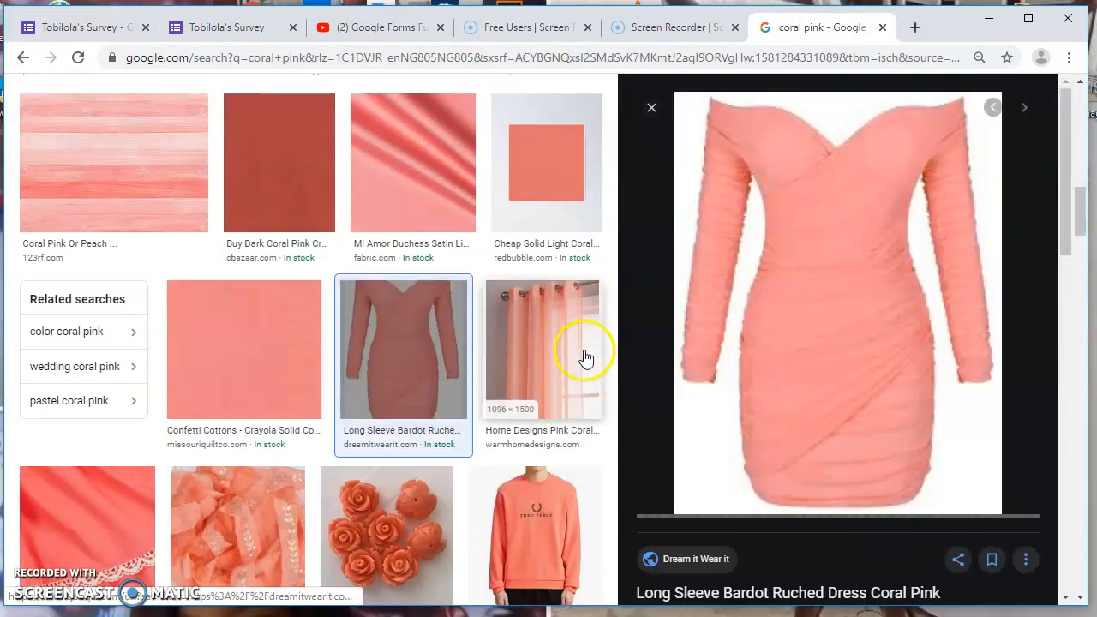
{"action": "left_click", "coordinate": [720, 592]}
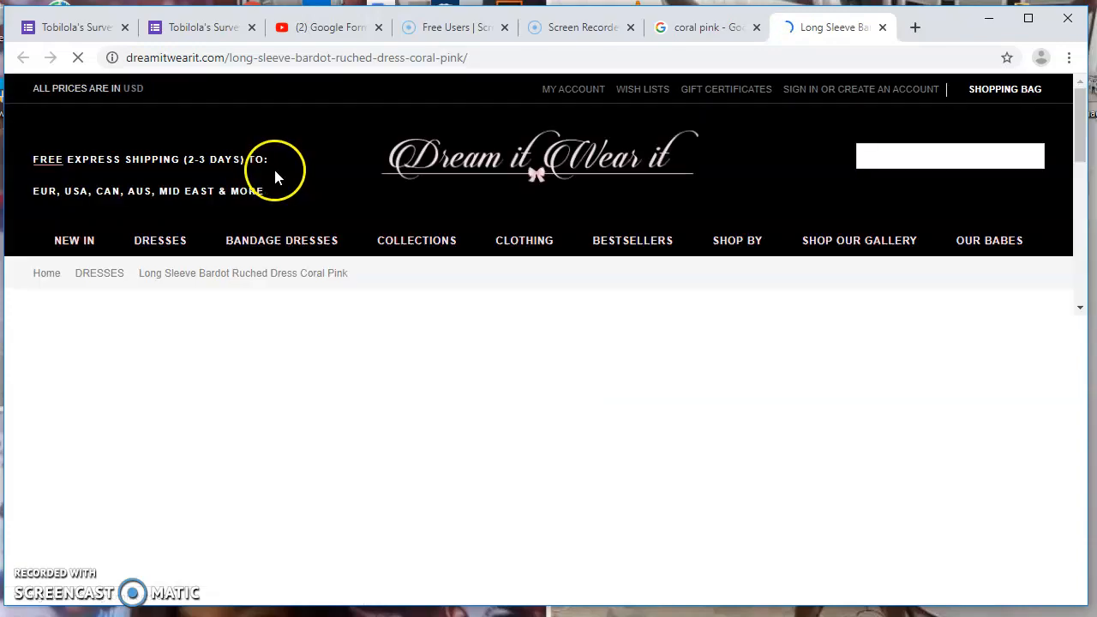
{"action": "scroll", "coordinate": [392, 331], "scroll_direction": "down", "scroll_amount": 5}
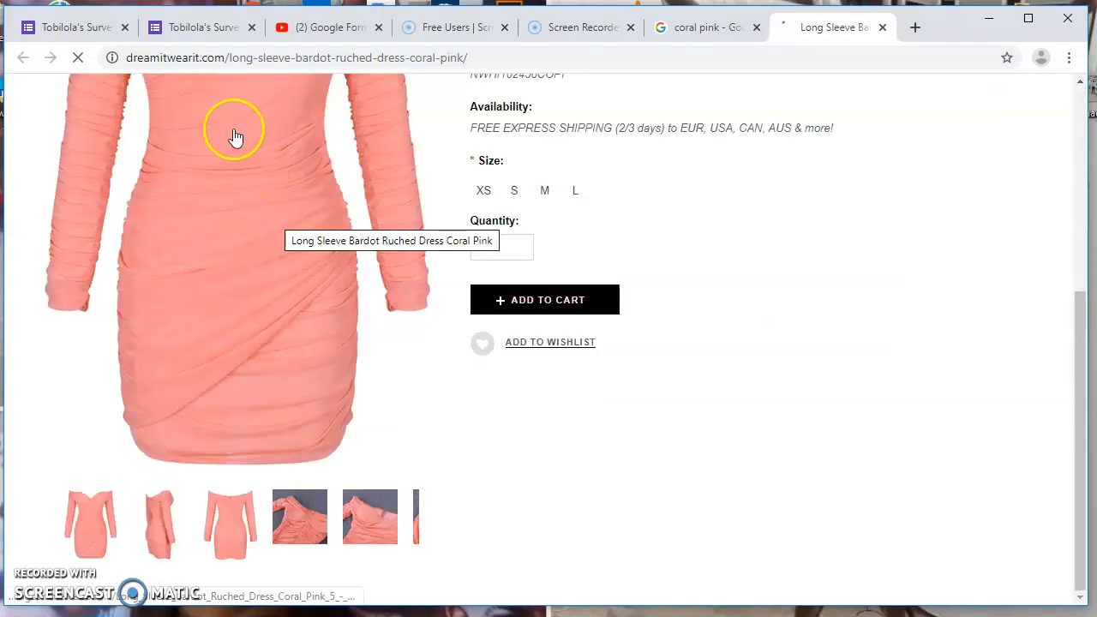
Copy the image address of the coral pink dress's product photo and switch back to the survey form
{"action": "right_click", "coordinate": [237, 142]}
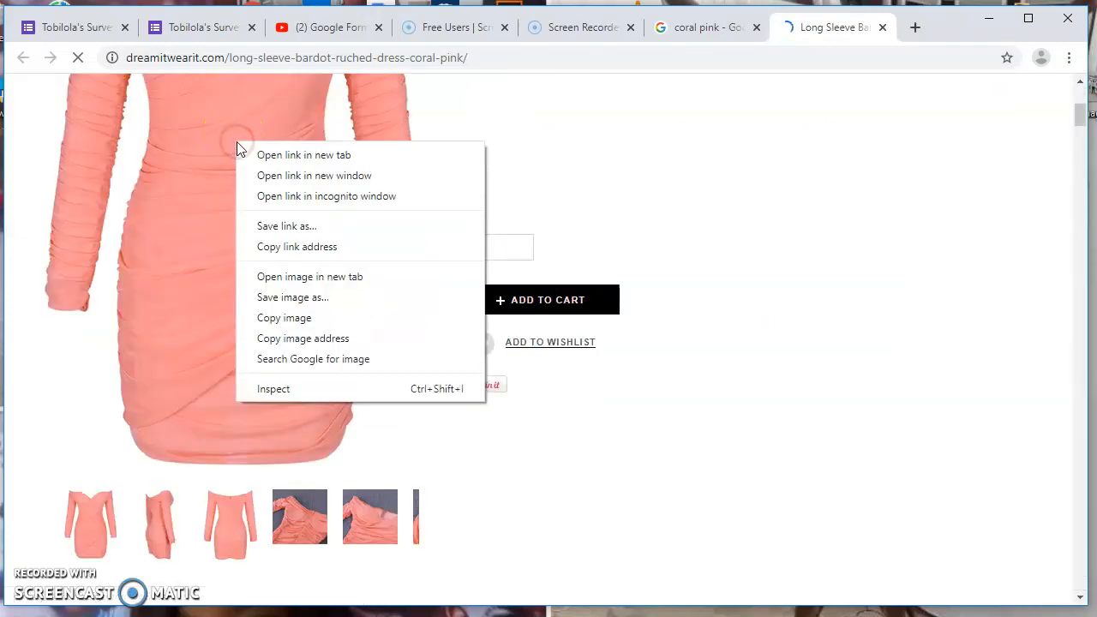
{"action": "left_click", "coordinate": [329, 339]}
{"action": "left_click", "coordinate": [98, 27]}
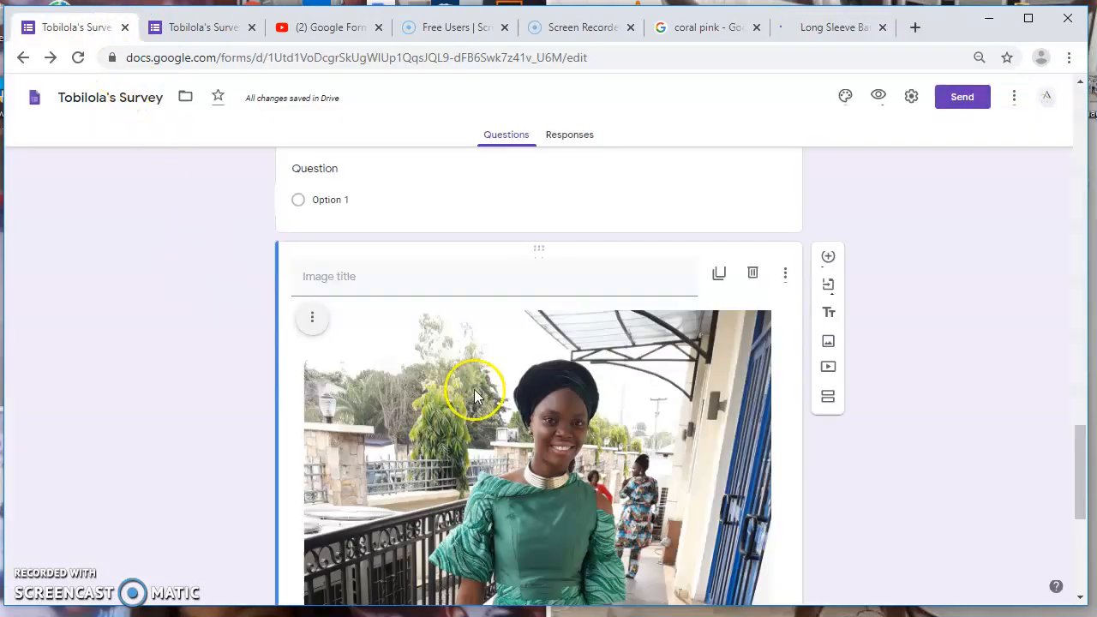
Add a new multiple-choice question below the uploaded photo
{"action": "left_click", "coordinate": [823, 257]}
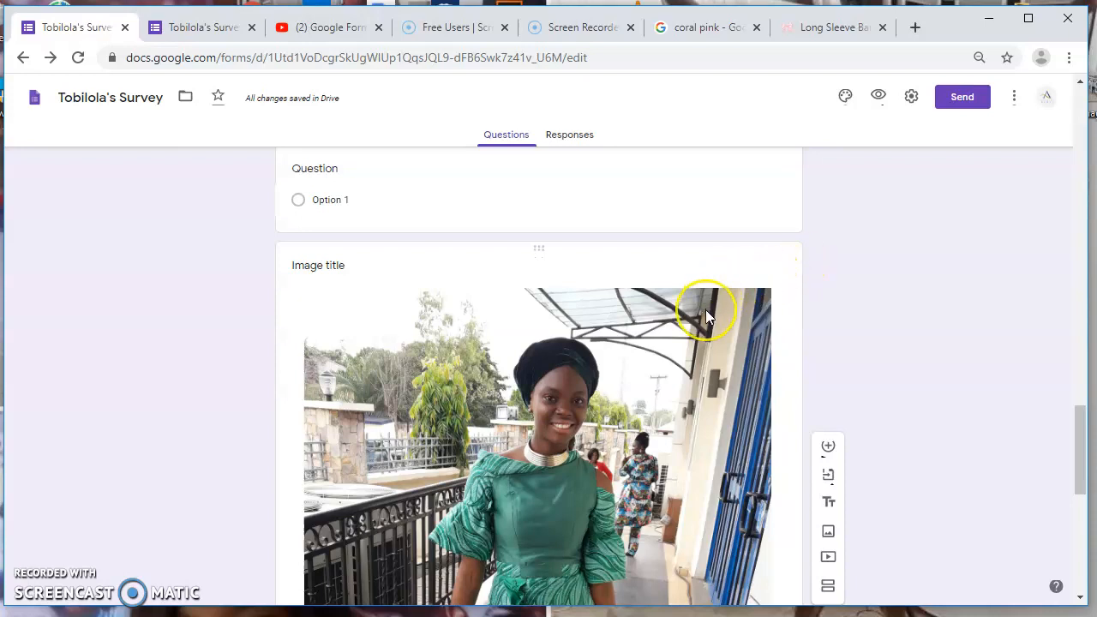
{"action": "scroll", "coordinate": [705, 309], "scroll_direction": "down", "scroll_amount": 5}
{"action": "left_click", "coordinate": [767, 407]}
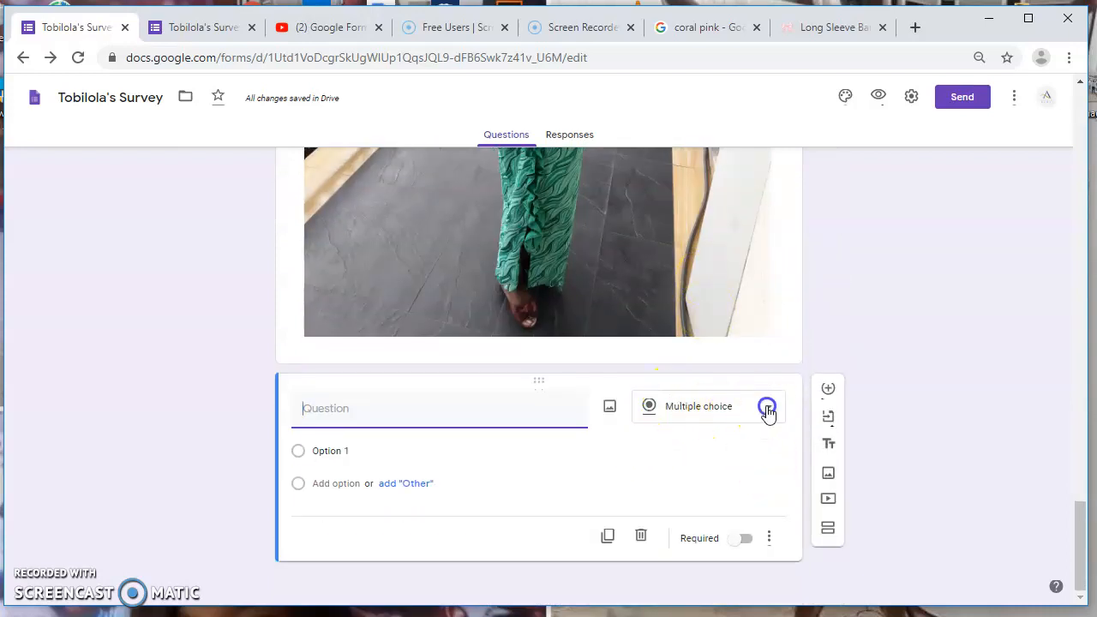
Start inserting an image by URL in the form and delete the leftover data URL from the address field
{"action": "left_click", "coordinate": [829, 475]}
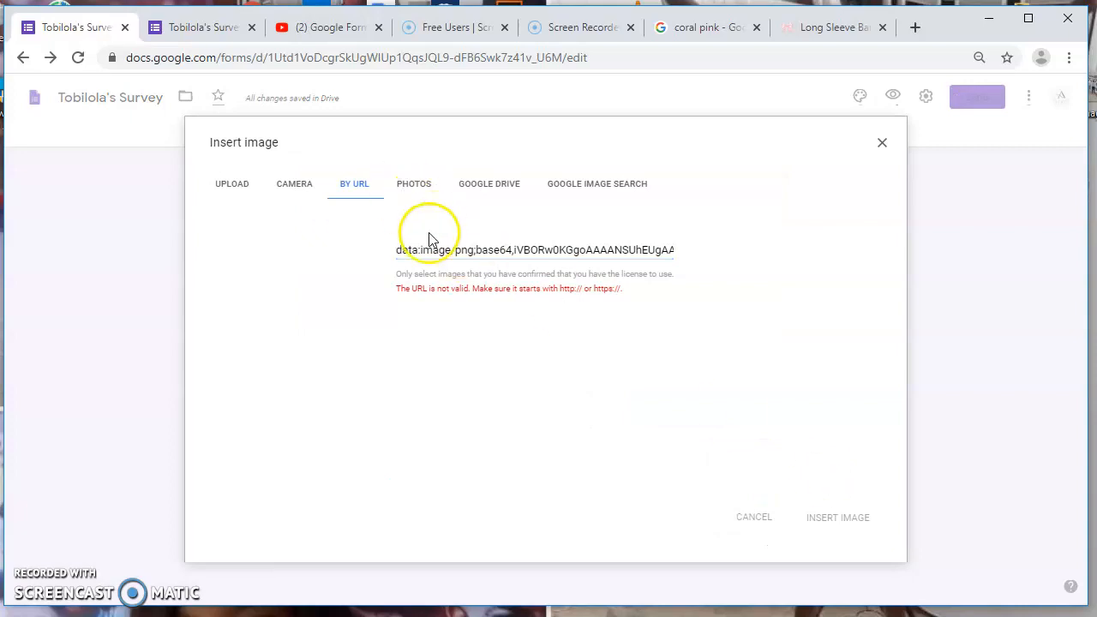
{"action": "left_click_drag", "start_coordinate": [404, 248], "coordinate": [799, 254]}
{"action": "key", "text": "BackSpace"}
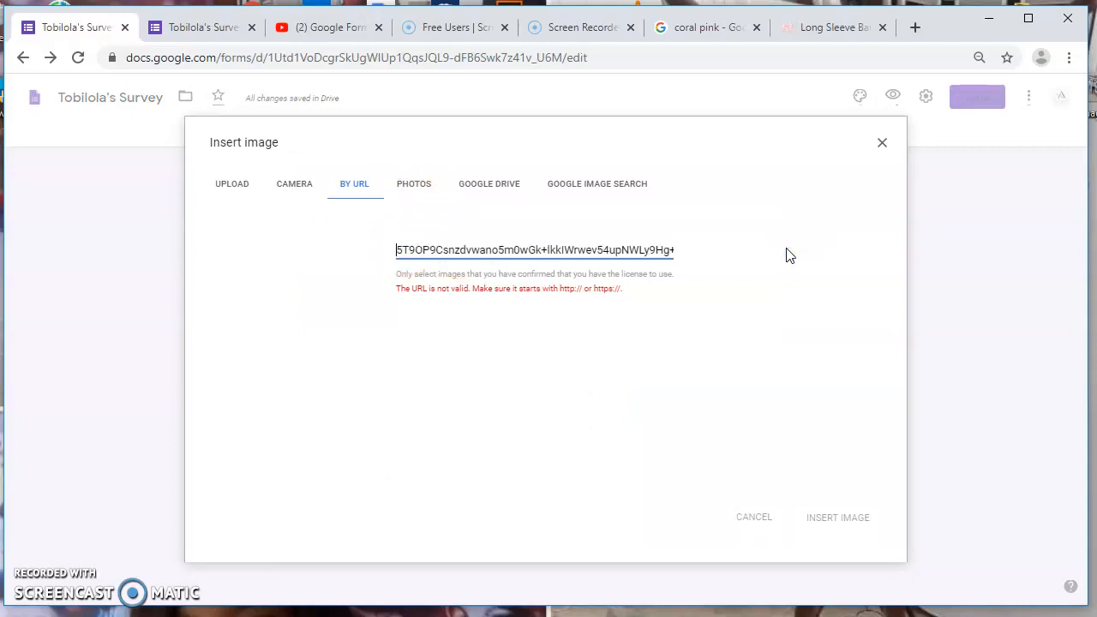